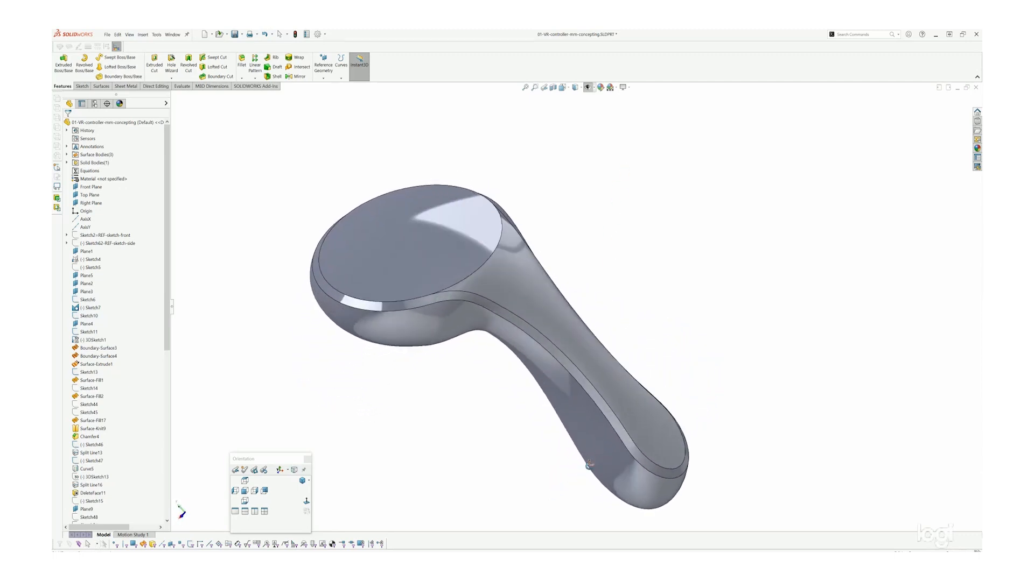
Step: Switch to the PowerPoint presentation, start the slide show from the Concept Refinement slide and advance one slide
key(alt+Tab)
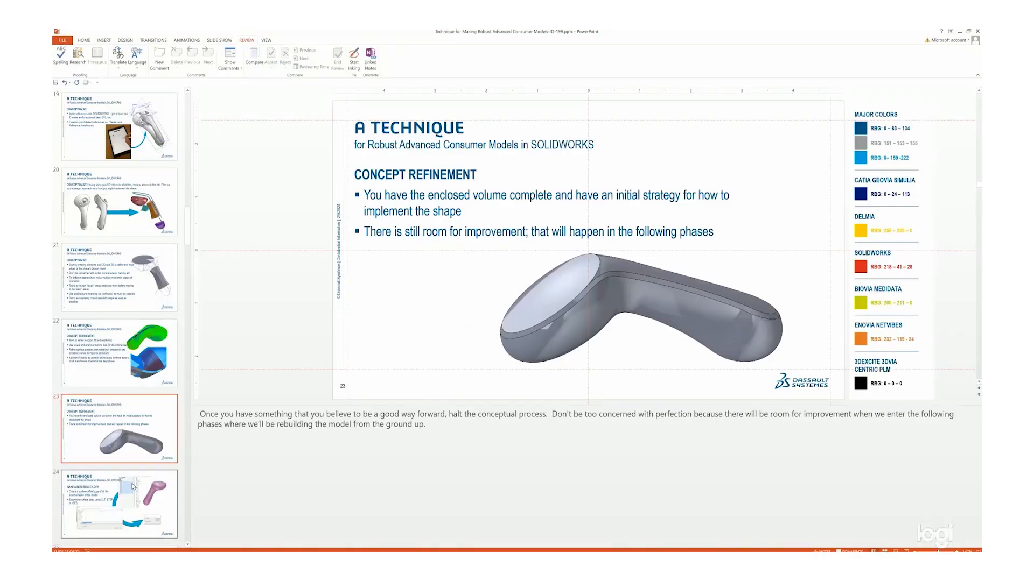
scroll(138, 484, down, 5)
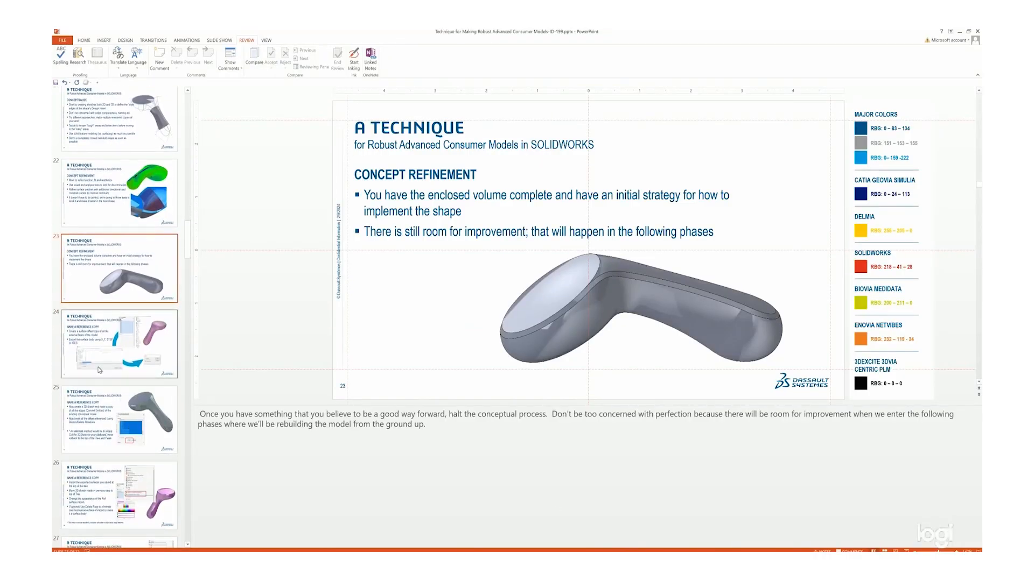
key(shift+F5)
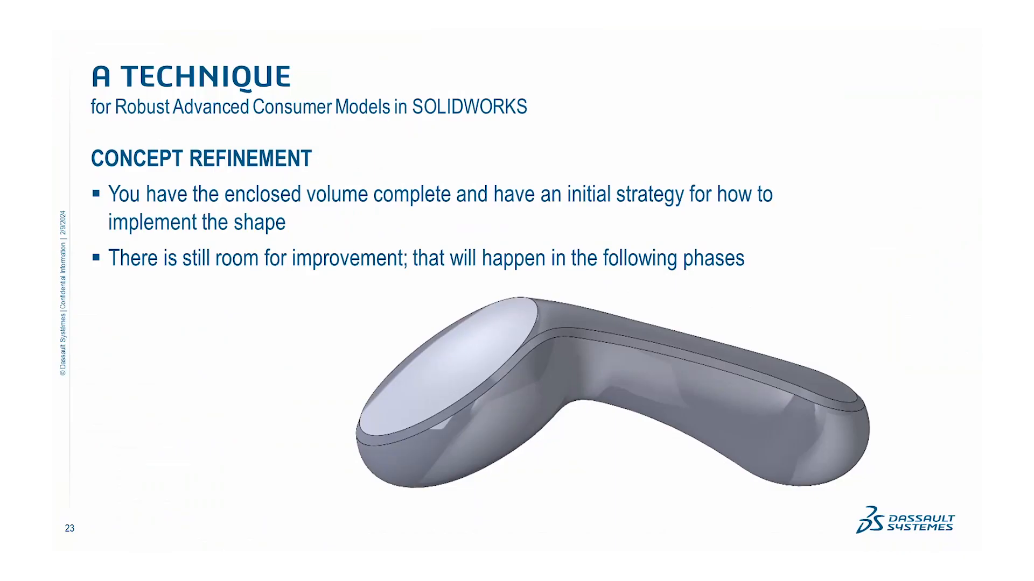
key(Right)
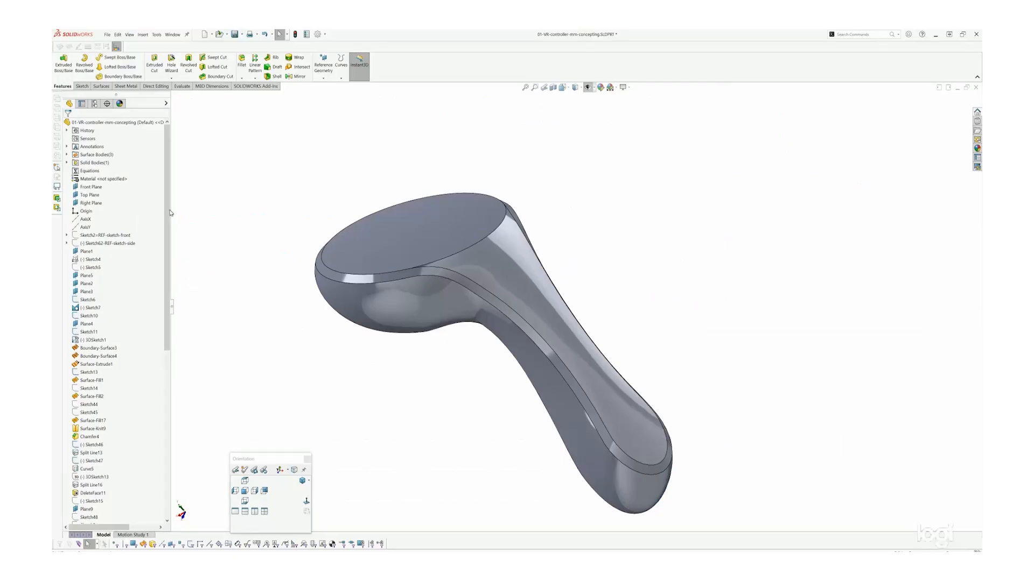
Step: In SOLIDWORKS, select the controller's solid body and review the export formats offered by Save As without saving
click(66, 163)
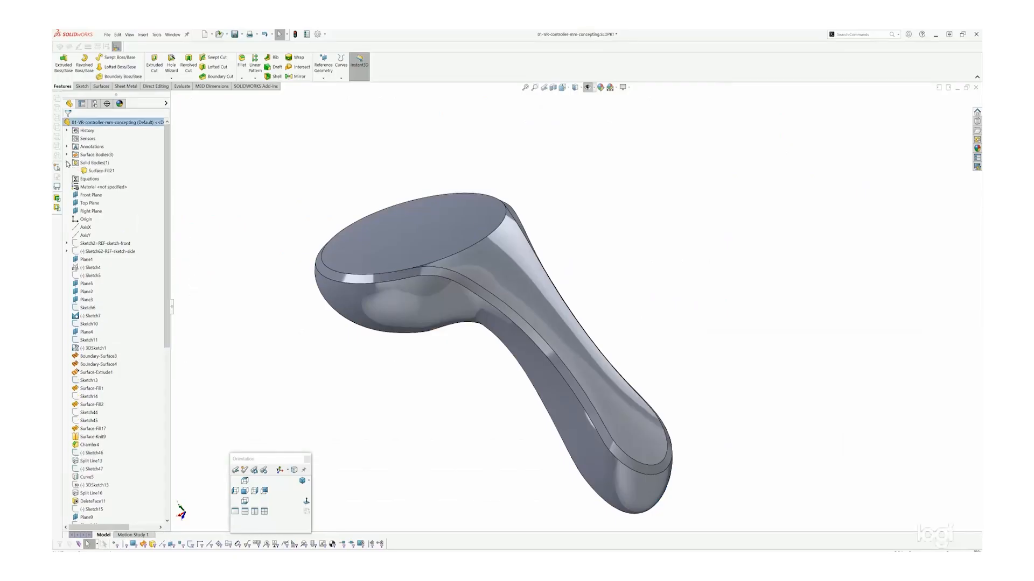
click(93, 171)
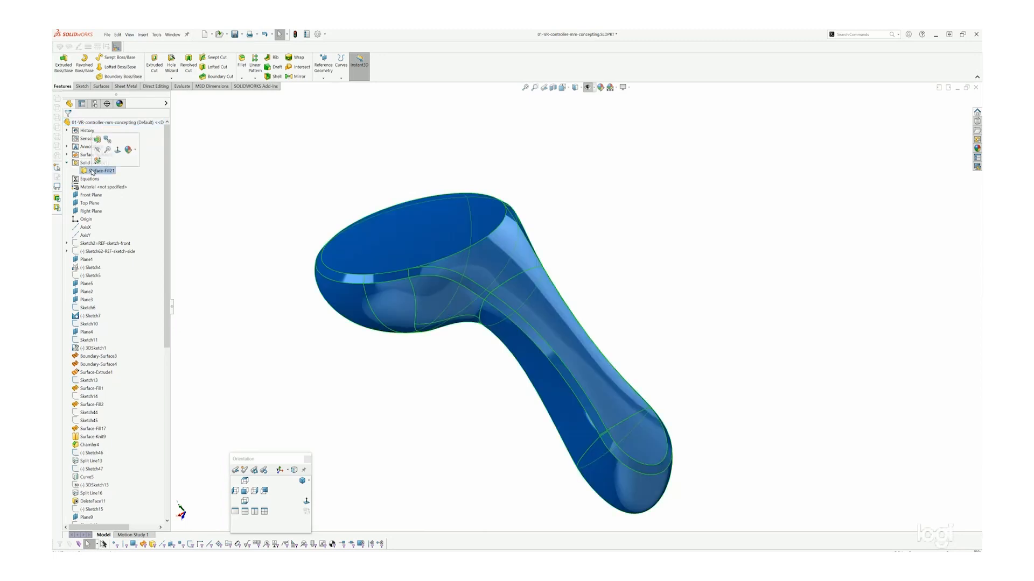
click(107, 35)
click(126, 127)
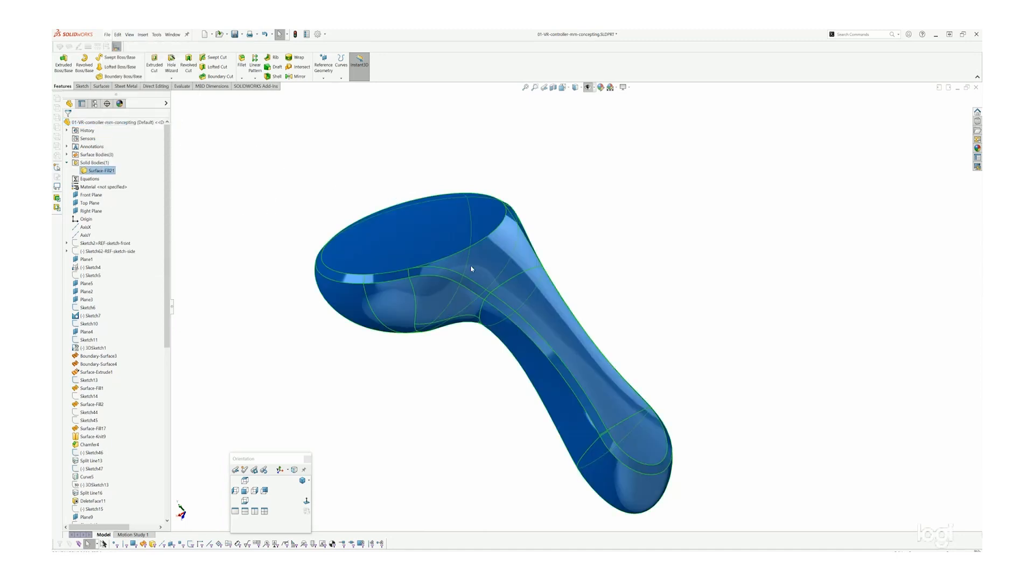
click(659, 454)
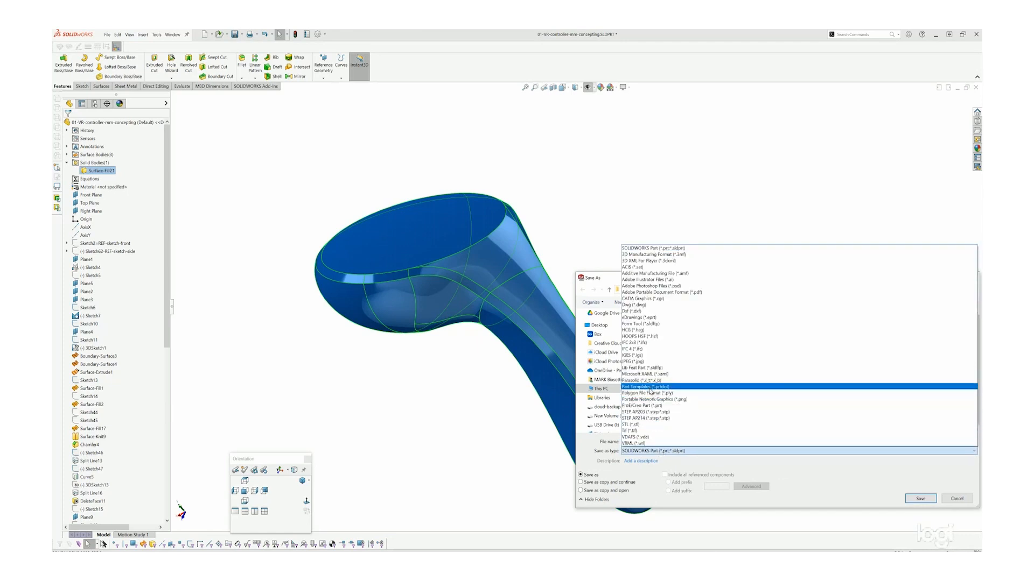
click(957, 500)
click(957, 499)
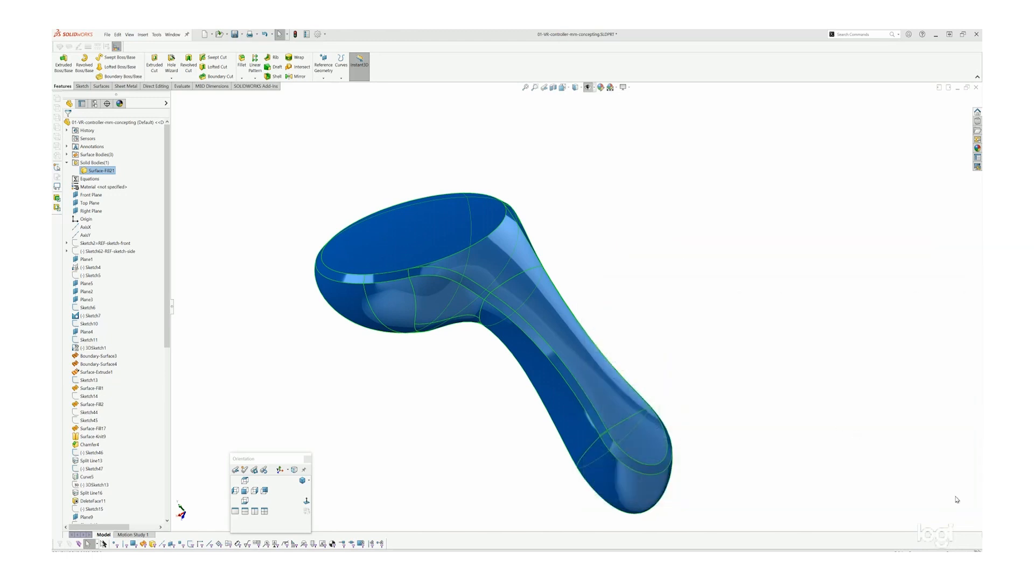
click(694, 266)
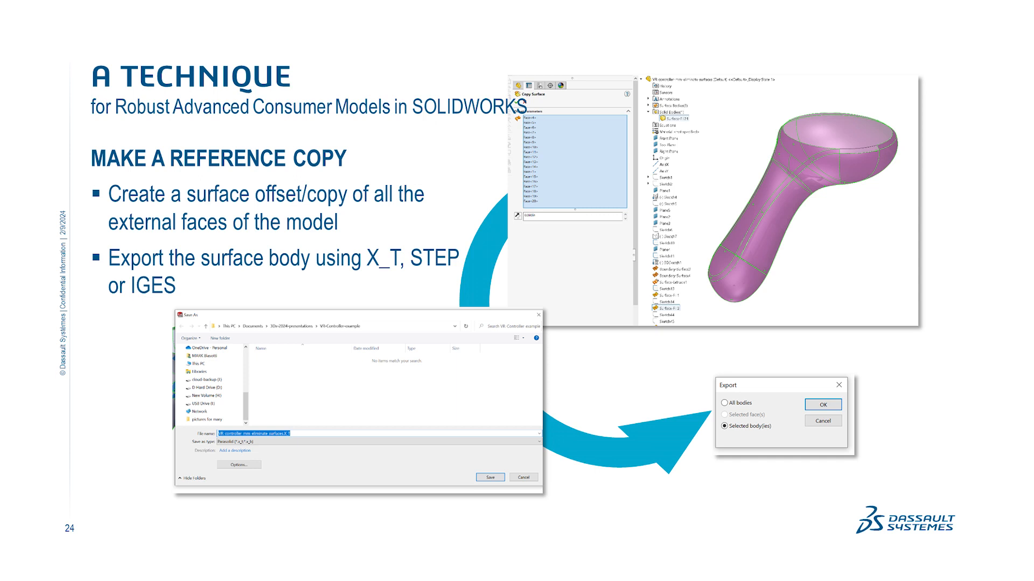
Step: Advance the slides, roll the curves-only part back to before Sketch1 and show the imported reference surface
key(Right)
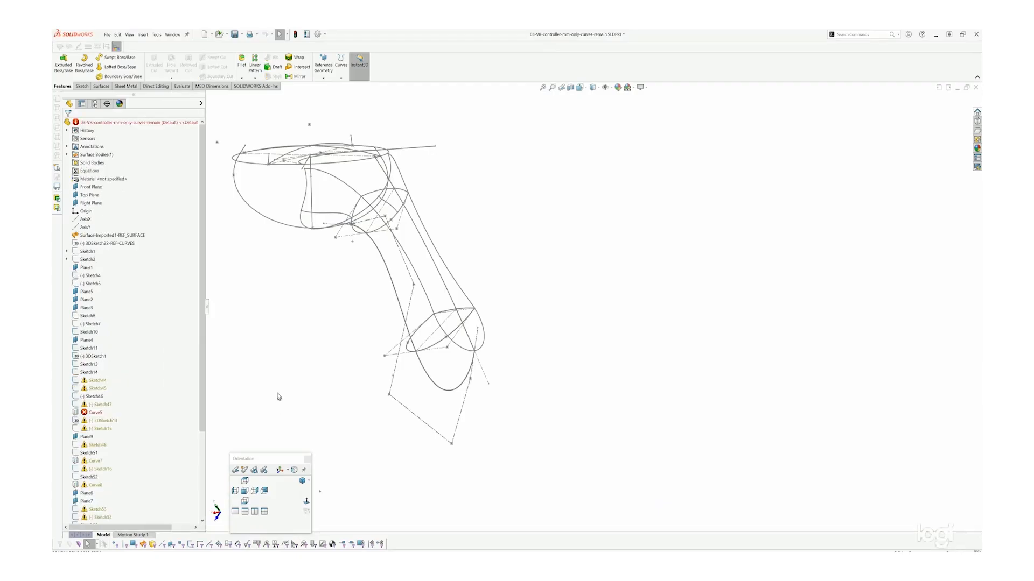
right_click(80, 254)
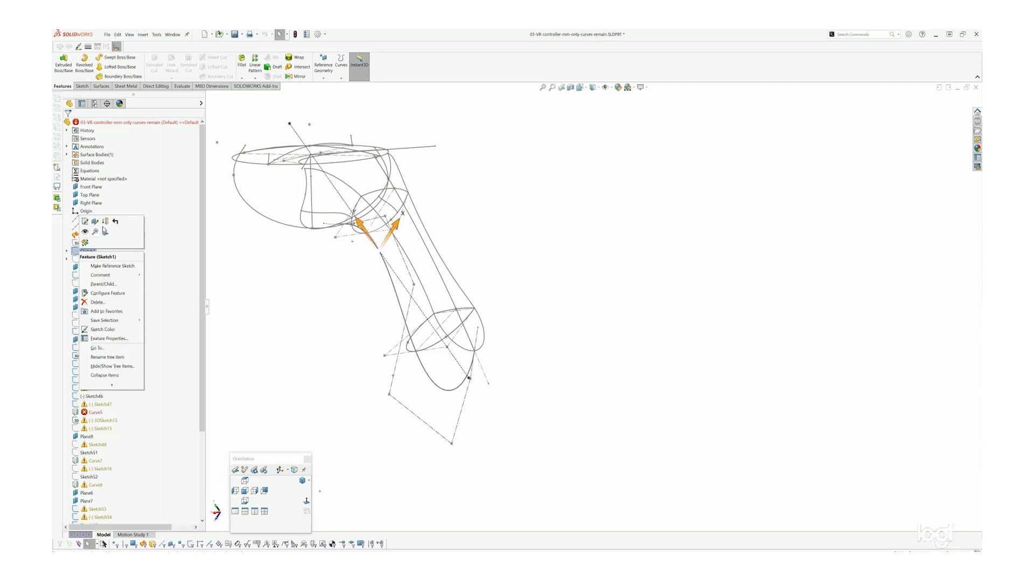
click(117, 237)
click(116, 235)
click(123, 219)
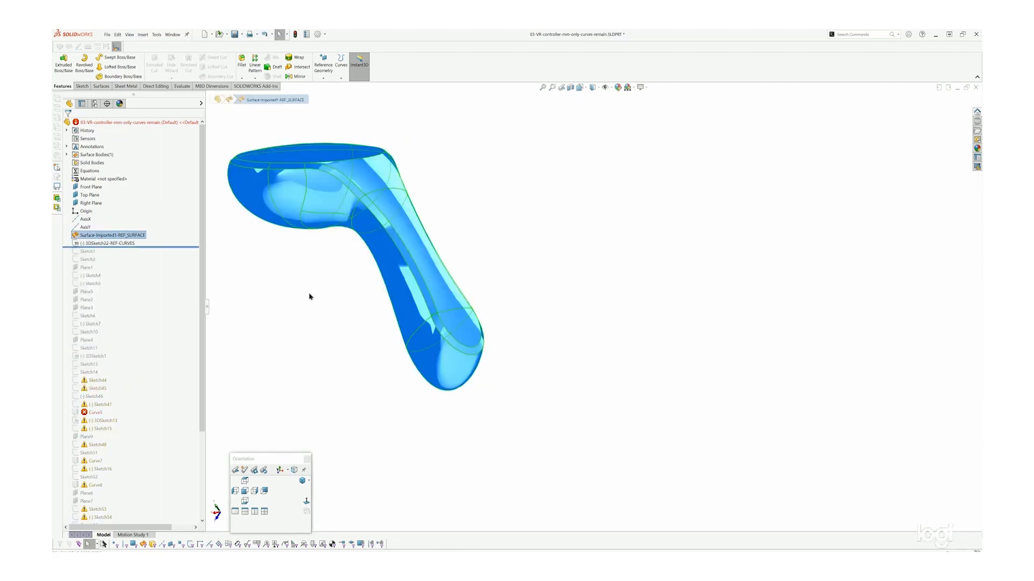
Step: Examine the imported reference surface from above, underneath and the side
click(514, 211)
mouse_move(404, 251)
middle_down()
mouse_move(406, 376)
mouse_move(398, 239)
middle_up()
scroll(399, 239, up, 2)
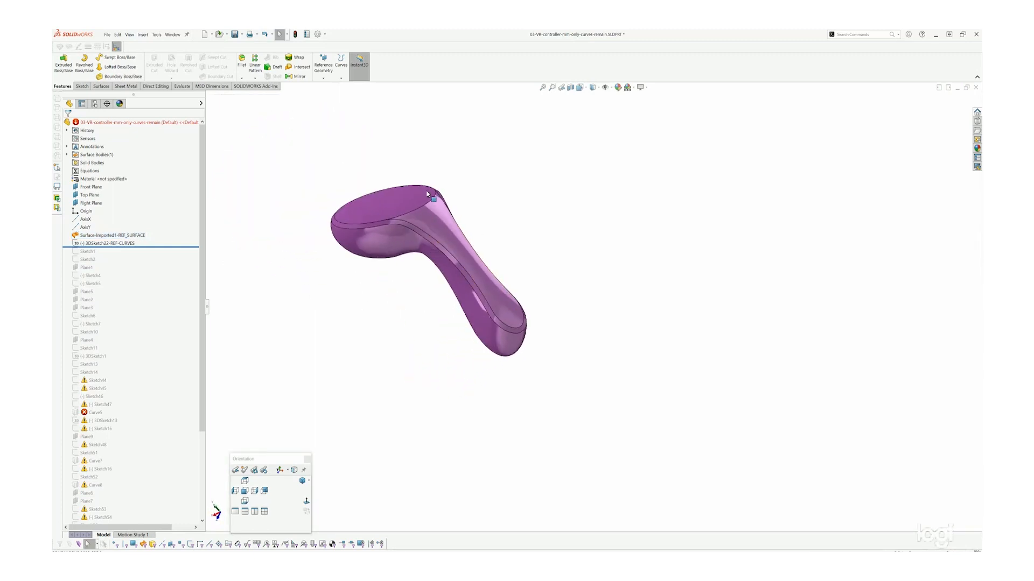
scroll(426, 197, down, 4)
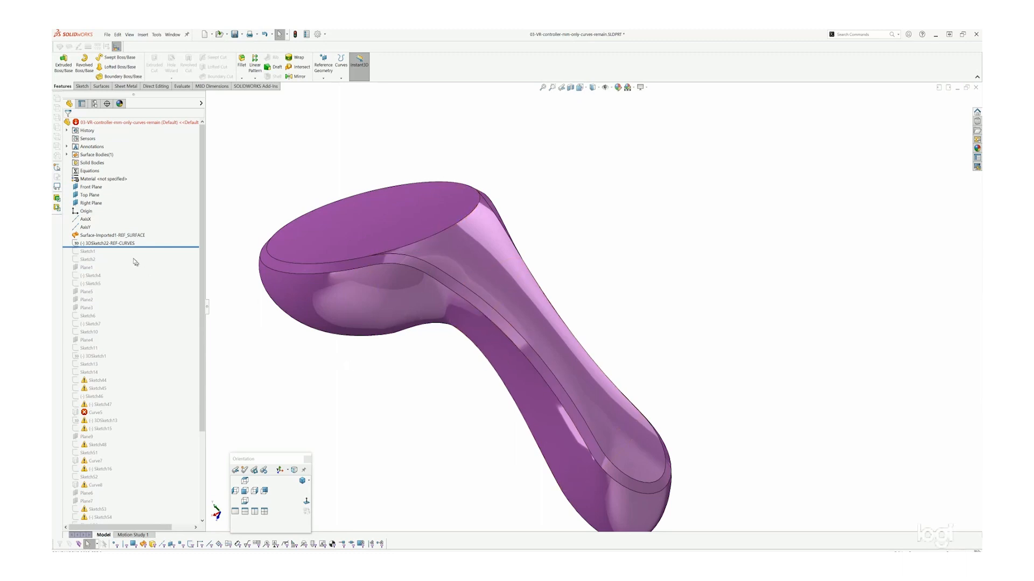
middle_drag(438, 332, 504, 133)
key(z)
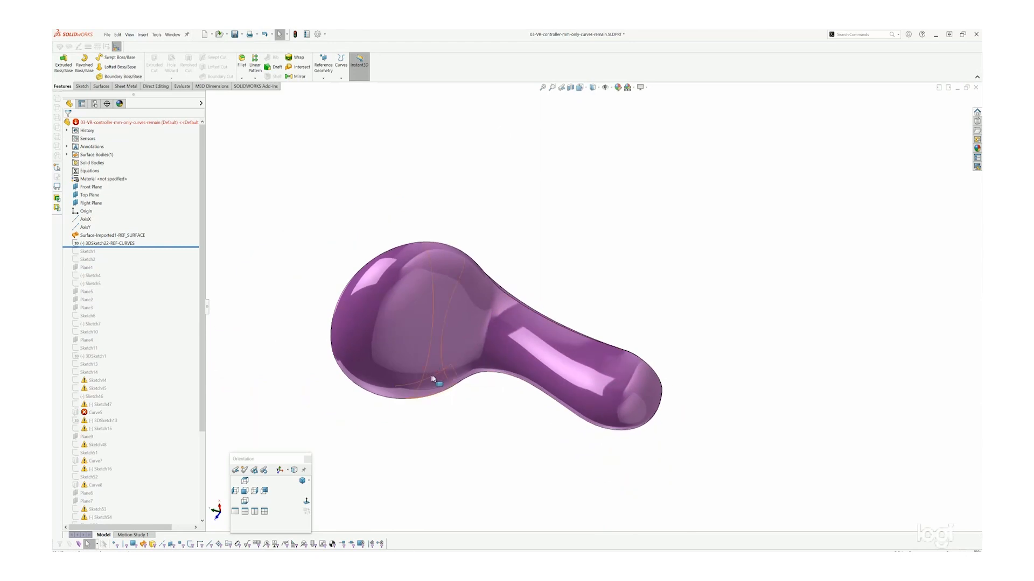
middle_drag(627, 395, 633, 432)
Step: Remove the narrow edge-band face around the handle tip of the reference surface with Delete Face, using the Delete option
click(622, 419)
key(s)
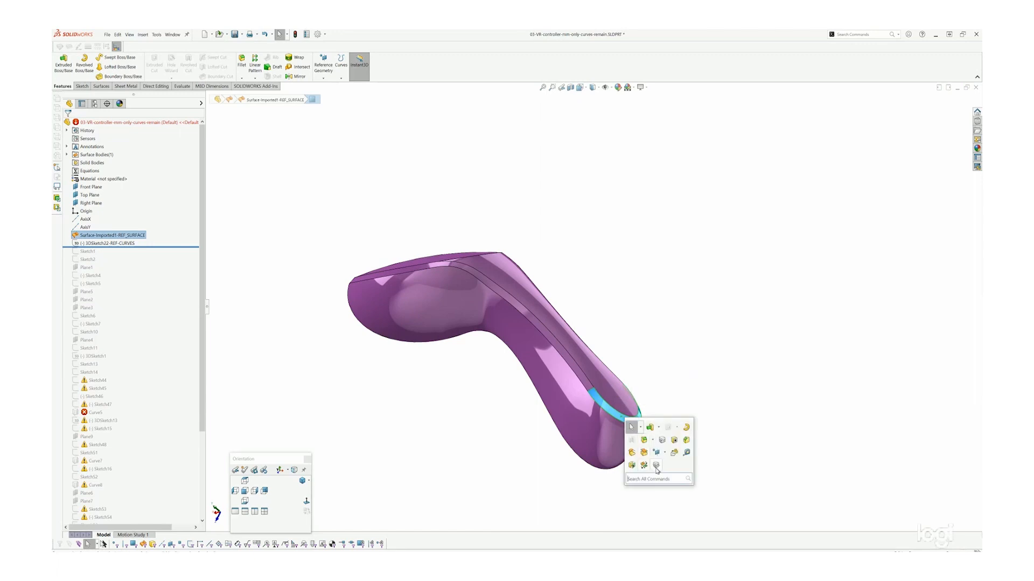
click(674, 441)
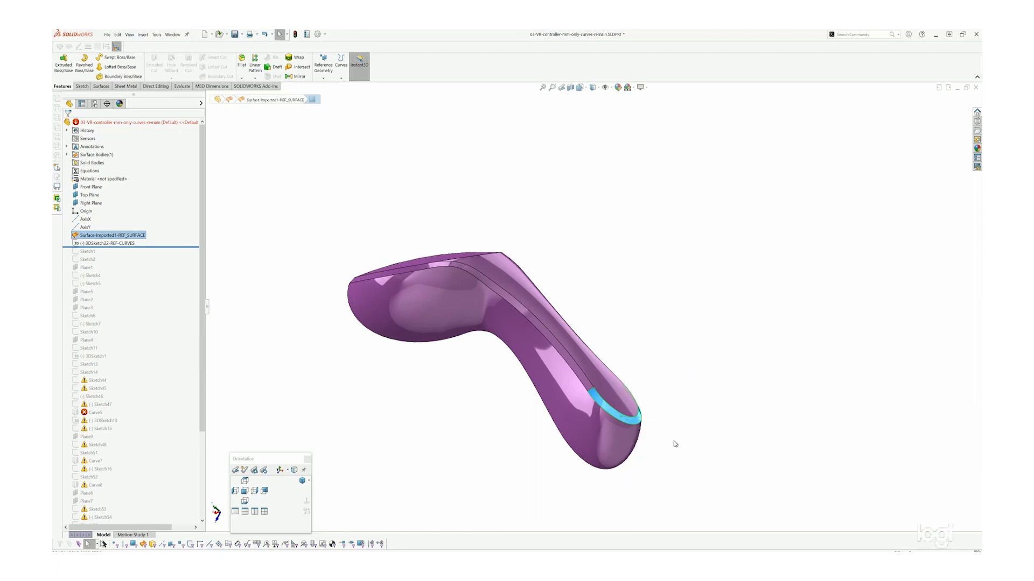
click(78, 186)
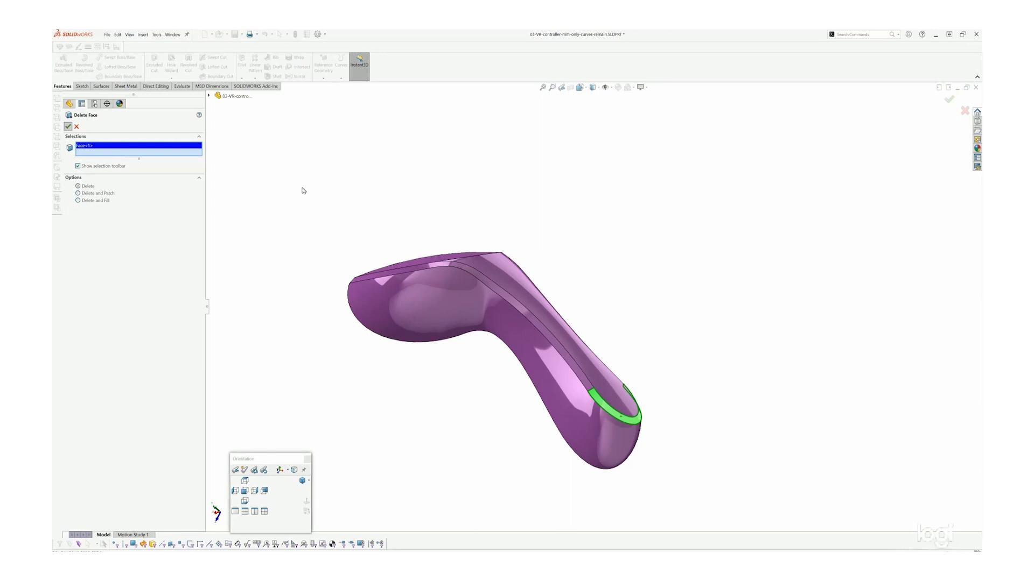
key(Return)
middle_drag(471, 231, 475, 259)
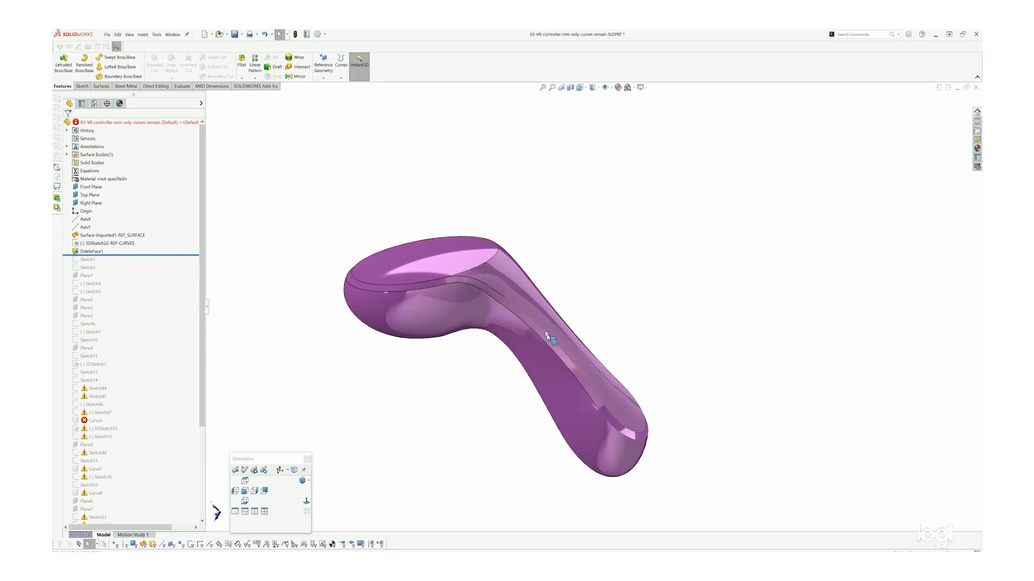
Step: Highlight the REF-CURVES 3D sketch, open it to inspect its curves and exit the sketch
click(107, 243)
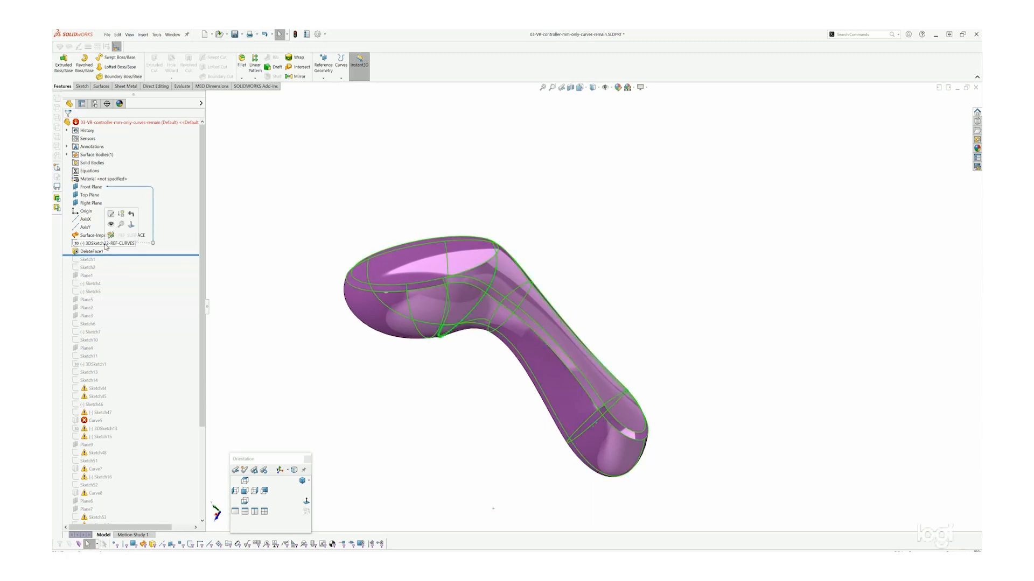
click(292, 242)
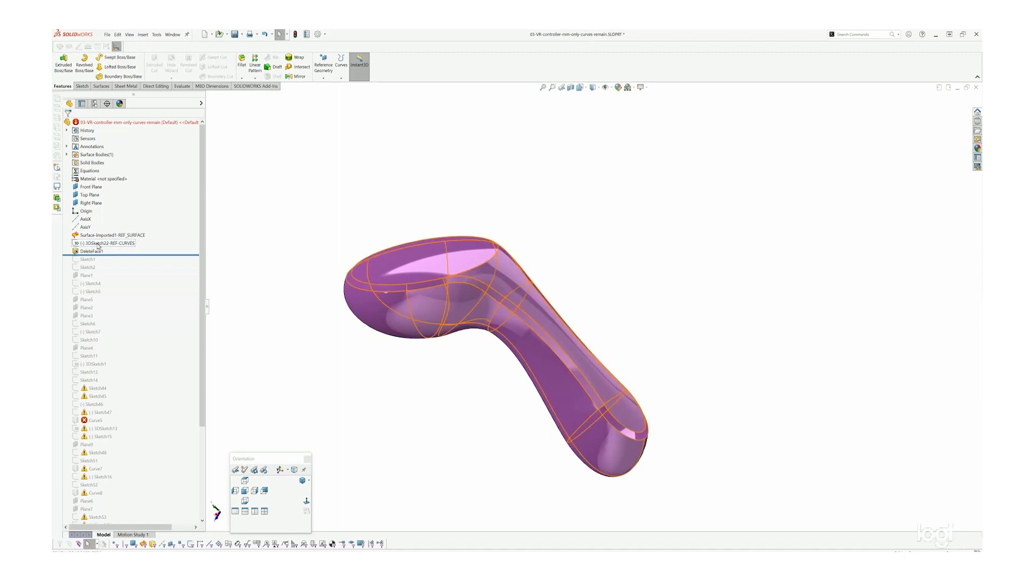
mouse_move(98, 246)
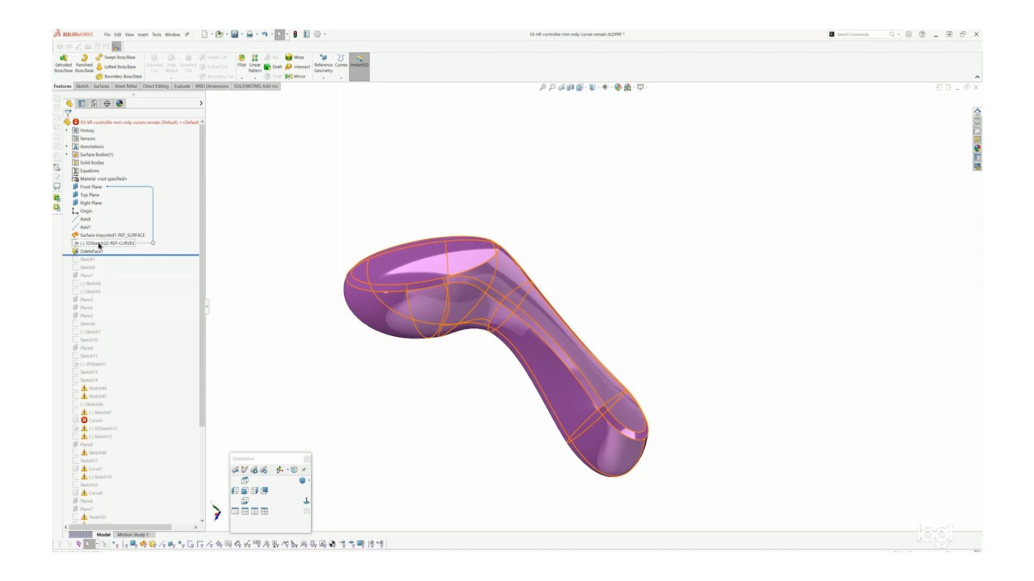
right_click(99, 246)
click(104, 213)
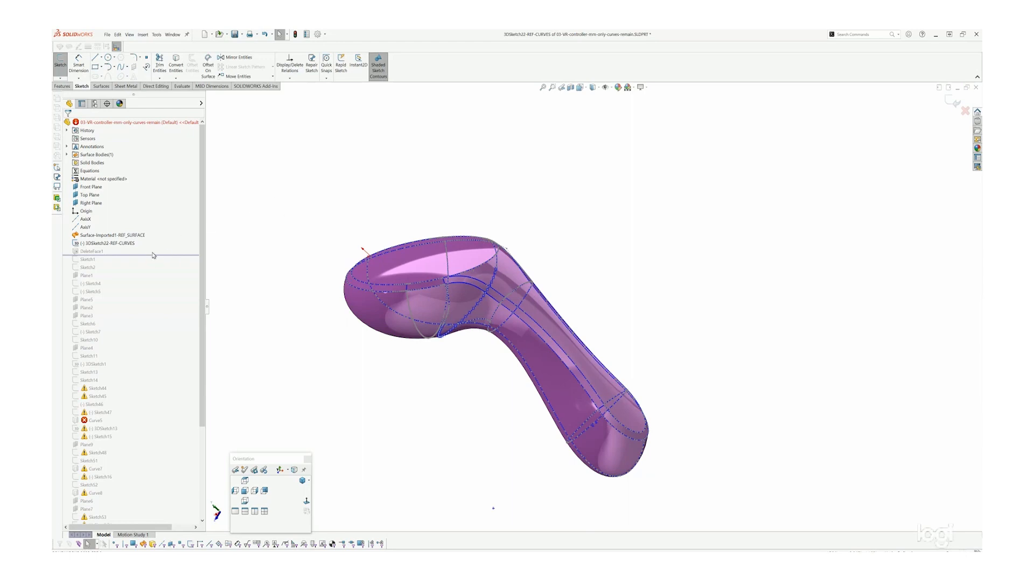
click(953, 100)
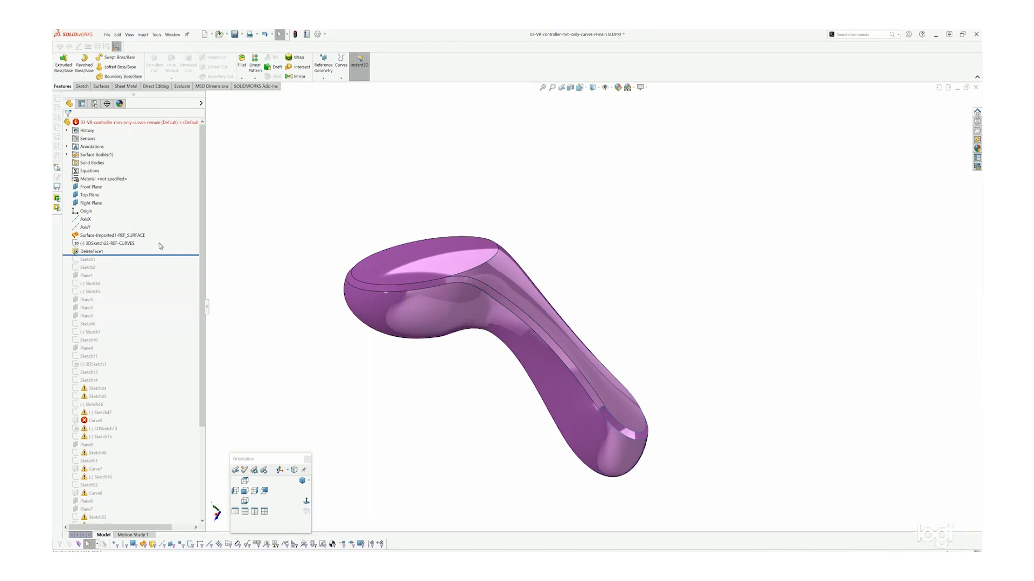
Step: Roll the model back to before DeleteFace1 and roll it forward to the end of the feature tree
drag(116, 254, 114, 247)
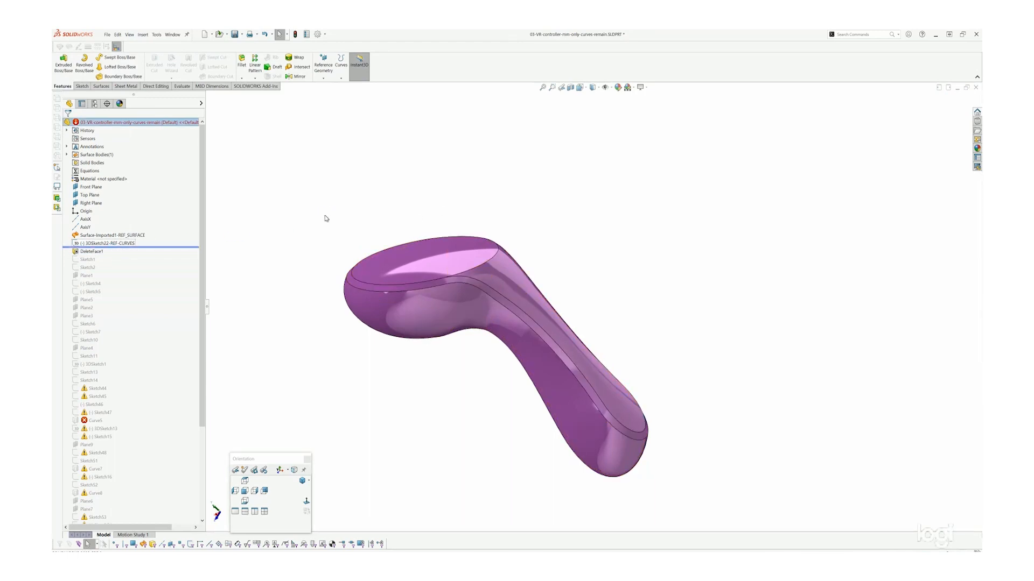
drag(185, 247, 128, 521)
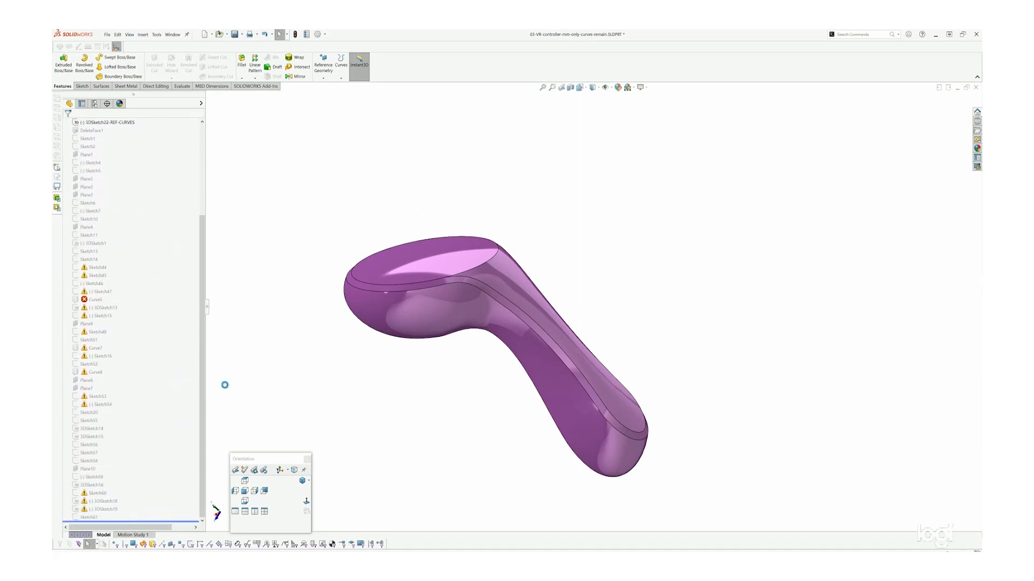
Step: Switch to the 02-VR-controller-mm-eliminate-surfaces part and widen its feature tree, bringing the last features into view
click(173, 35)
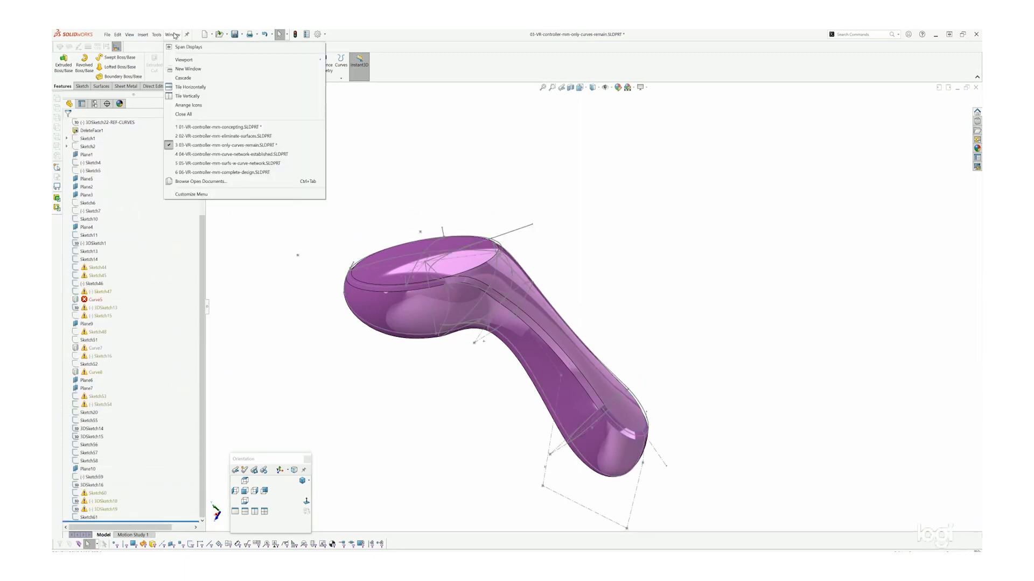
click(193, 136)
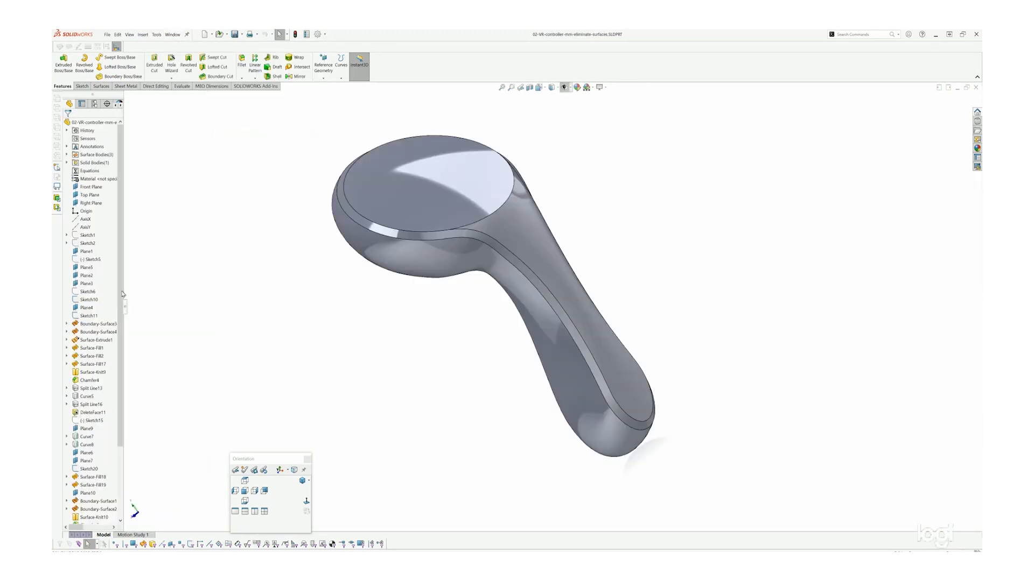
drag(125, 282, 207, 279)
drag(205, 212, 205, 335)
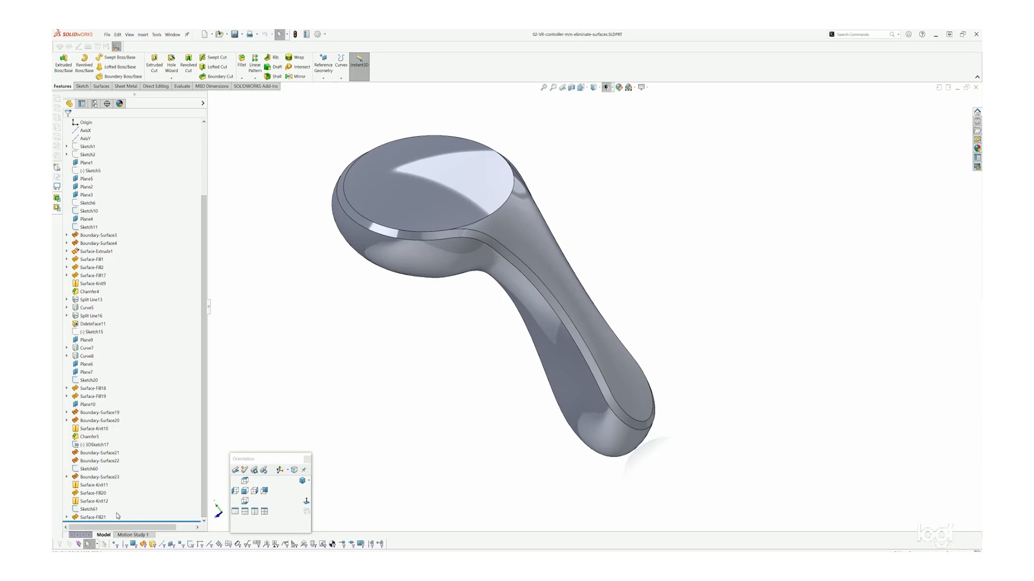
Step: Select Surface-Fill20 together with Boundary-Surface23, Boundary-Surface22 and Boundary-Surface21 in the feature tree
click(93, 518)
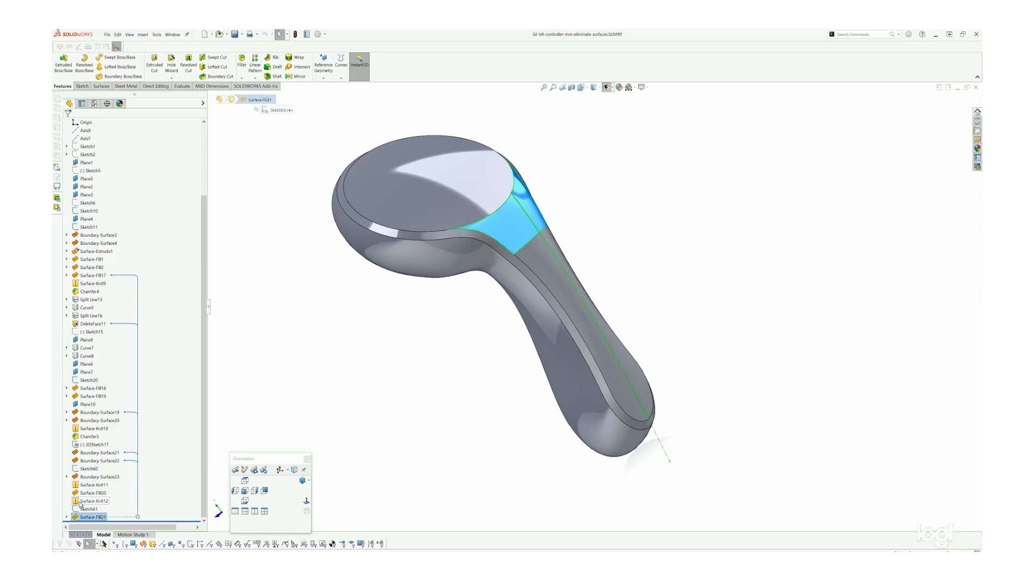
click(84, 494)
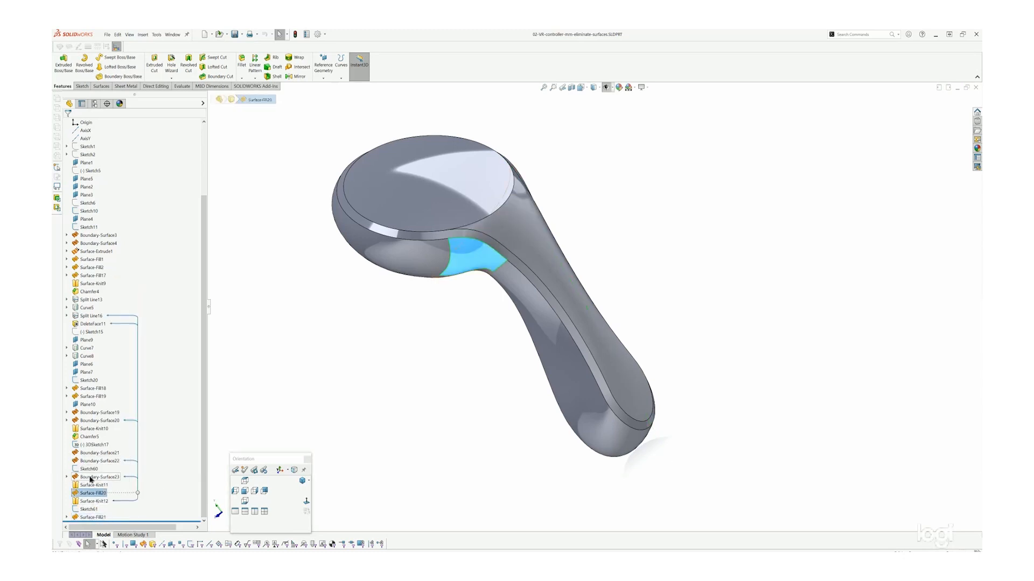
ctrl+click(87, 461)
ctrl+click(87, 453)
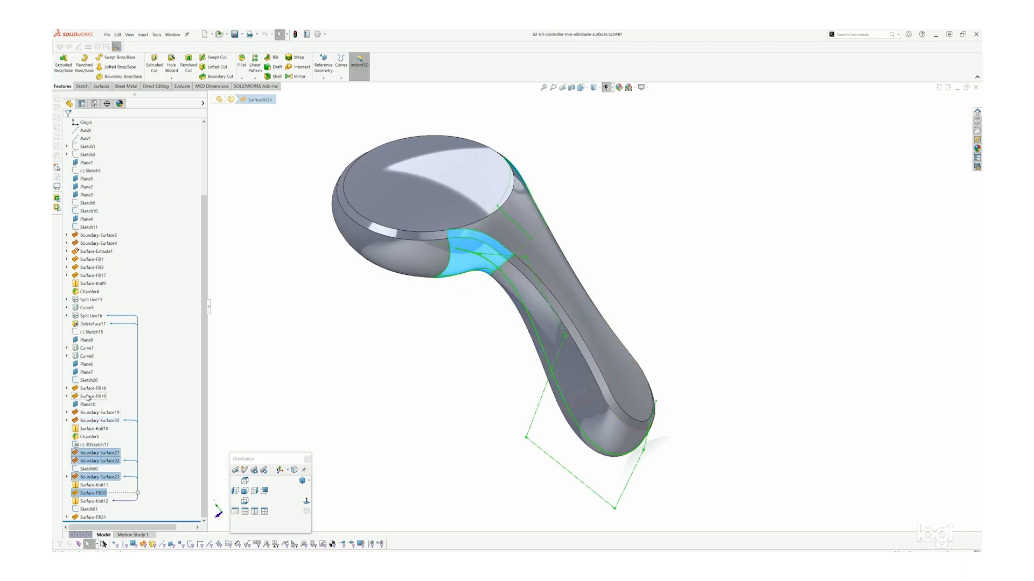
Step: Filter the feature tree by "bounda" and select Boundary-Surface3 through Boundary-Surface23
click(86, 115)
text(bounda)
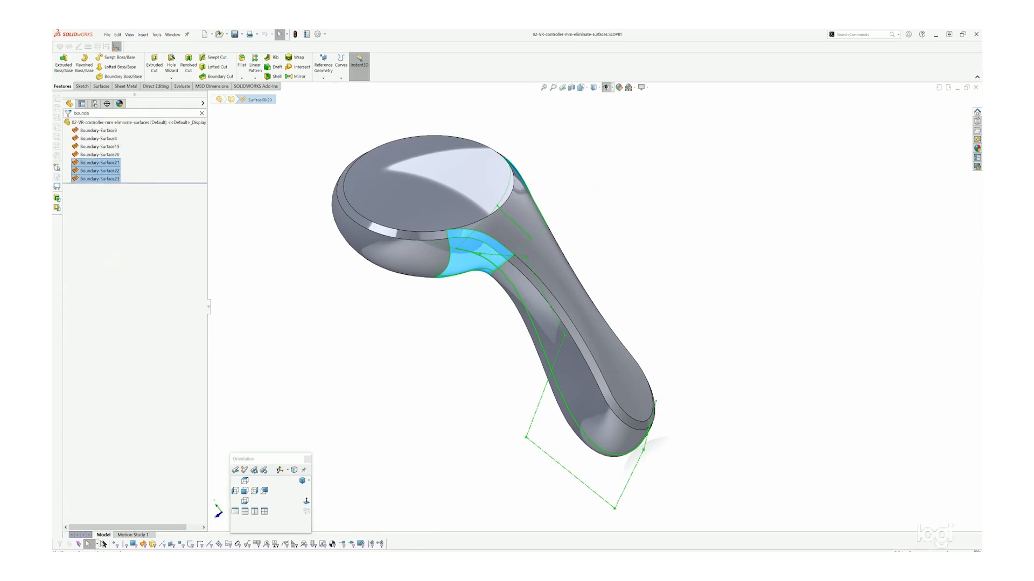
click(96, 130)
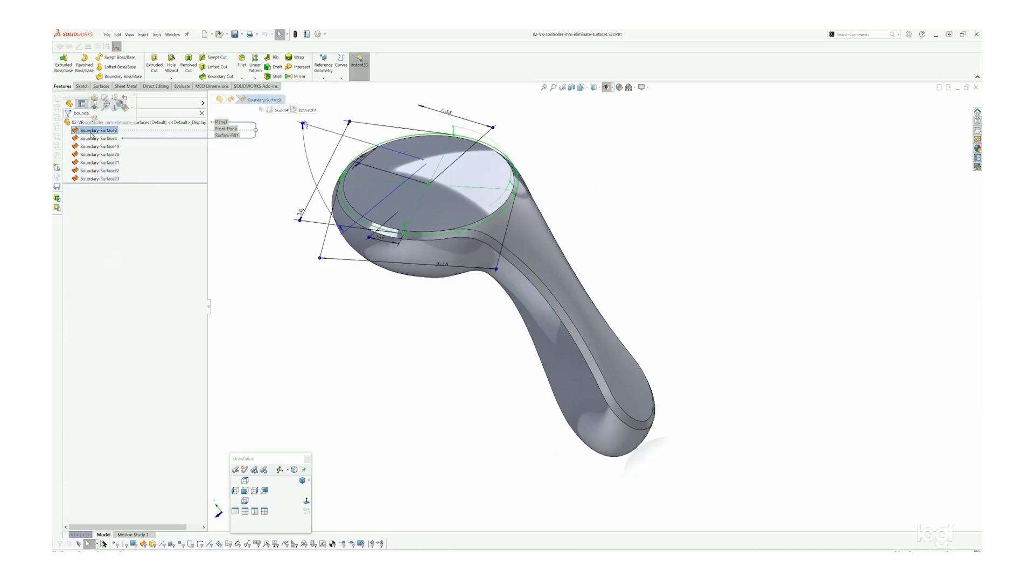
shift+click(95, 179)
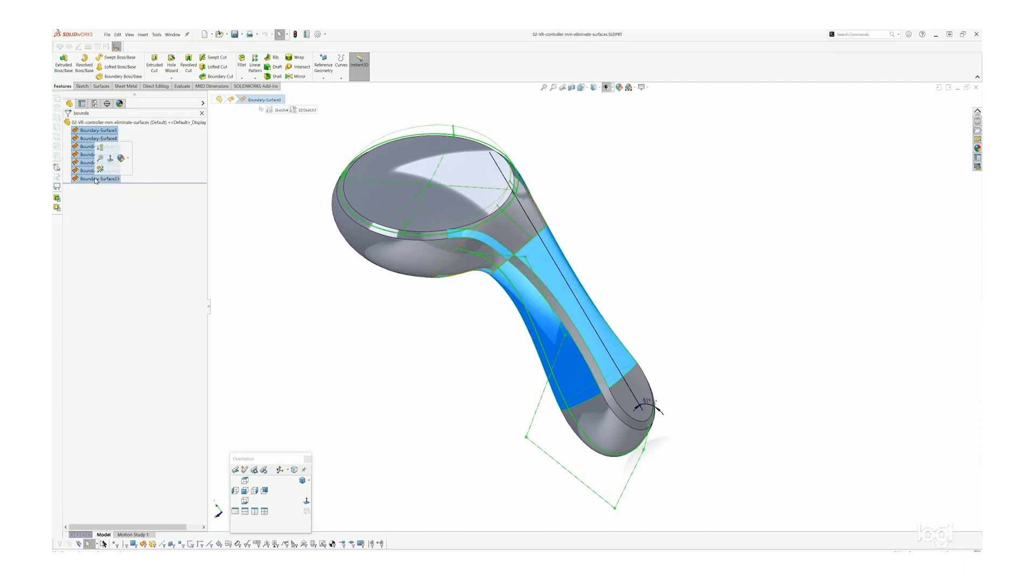
key(Delete)
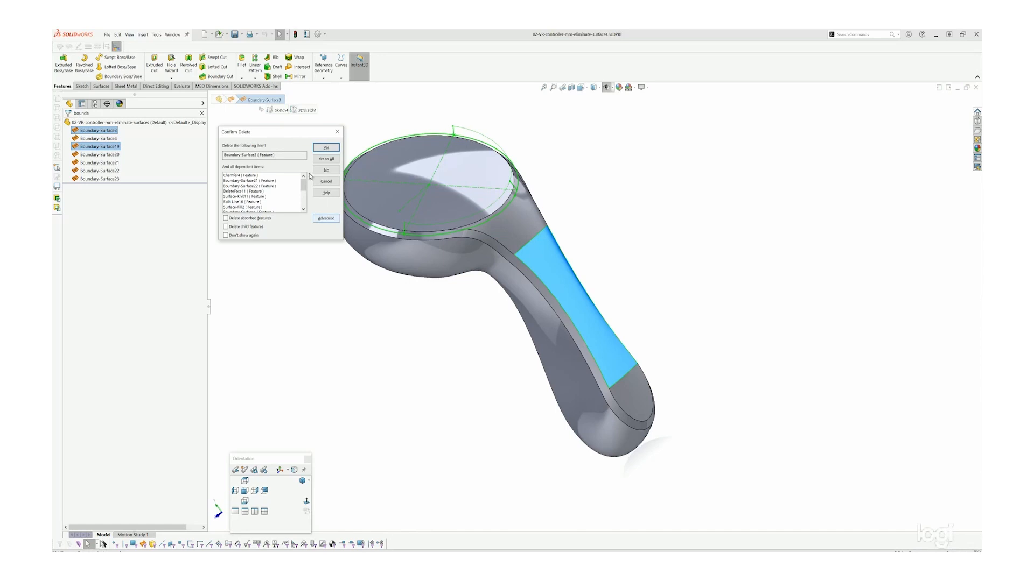
drag(286, 135, 304, 211)
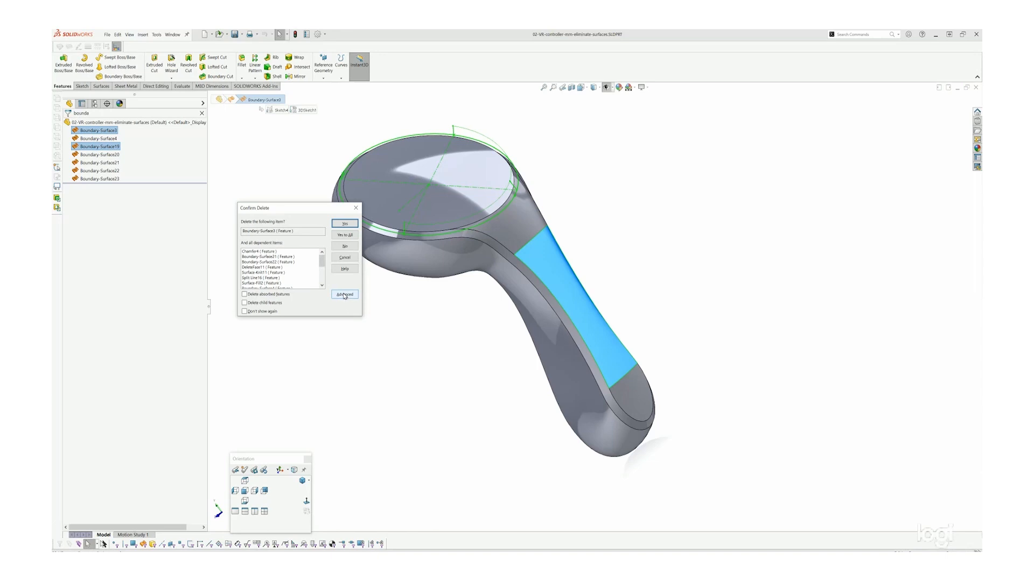
click(246, 295)
click(245, 303)
click(344, 295)
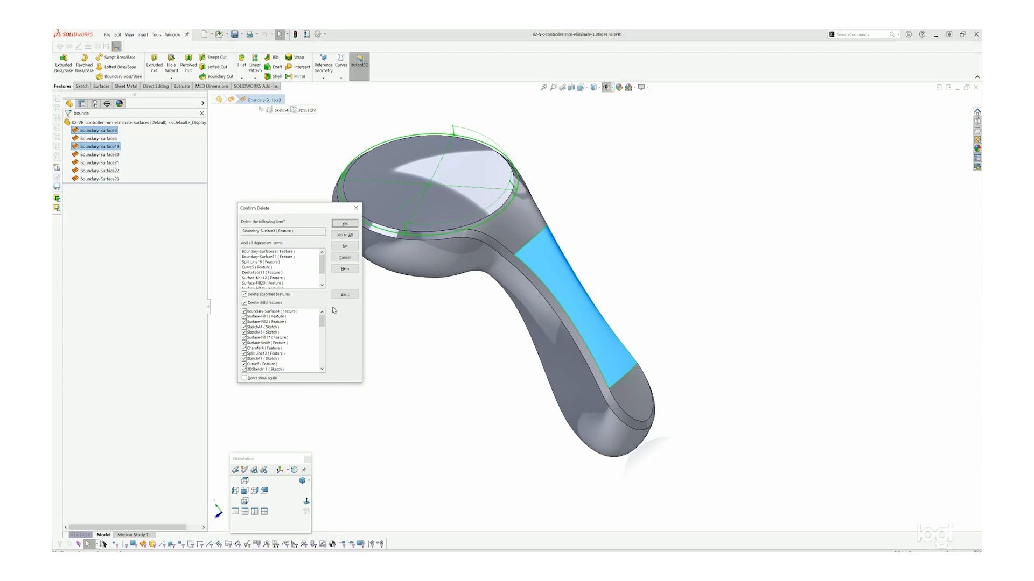
click(244, 295)
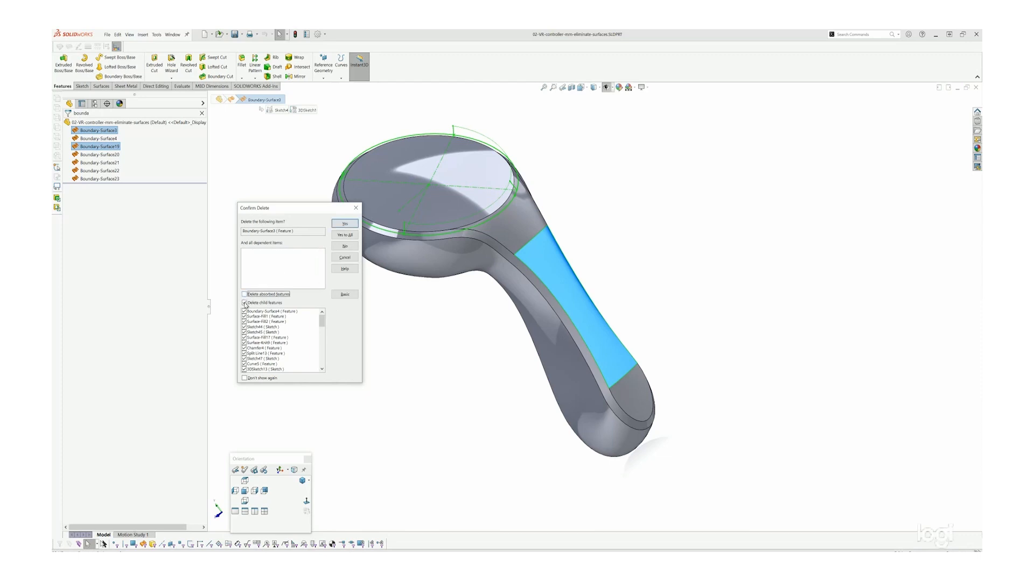
click(245, 303)
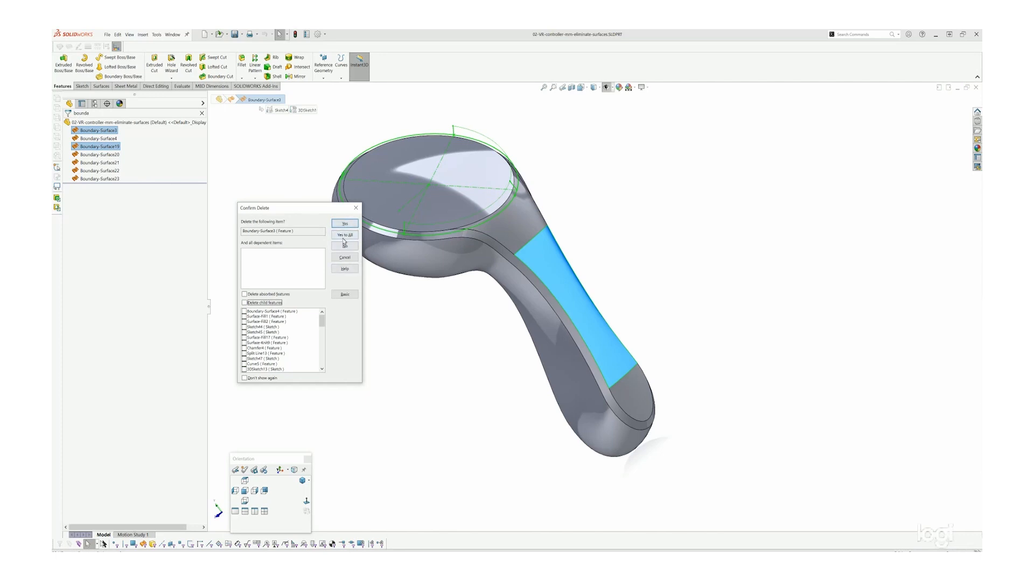
click(344, 257)
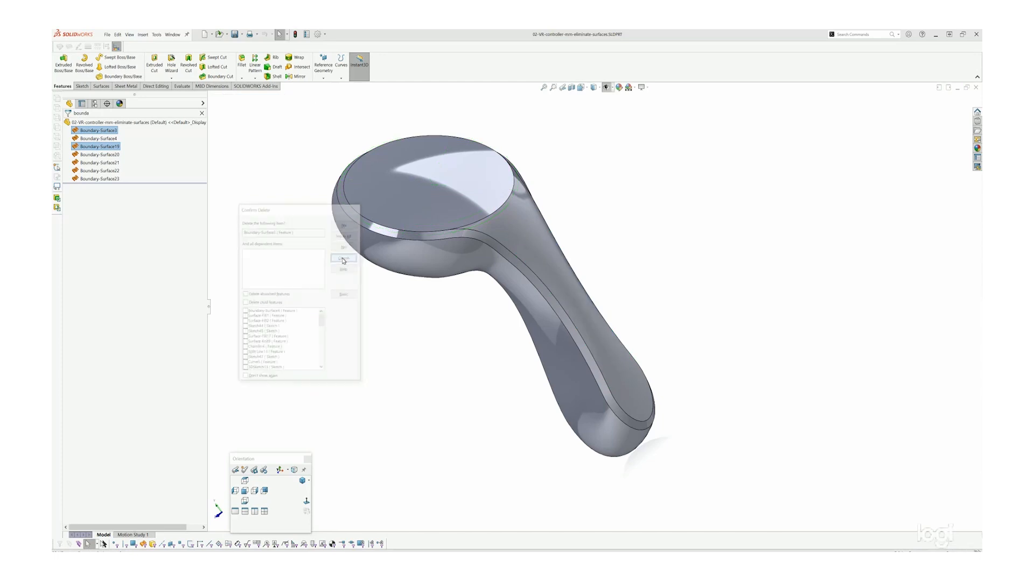
Step: Delete Boundary-Surface3 through Boundary-Surface23 without their absorbed or child features, and clear the feature tree filter
click(94, 131)
shift+click(93, 178)
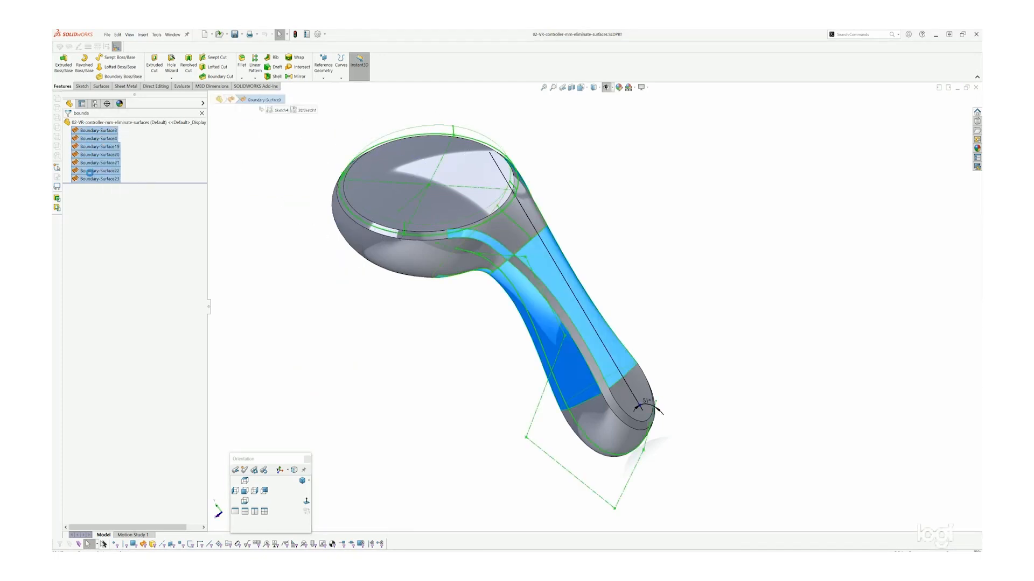
key(Delete)
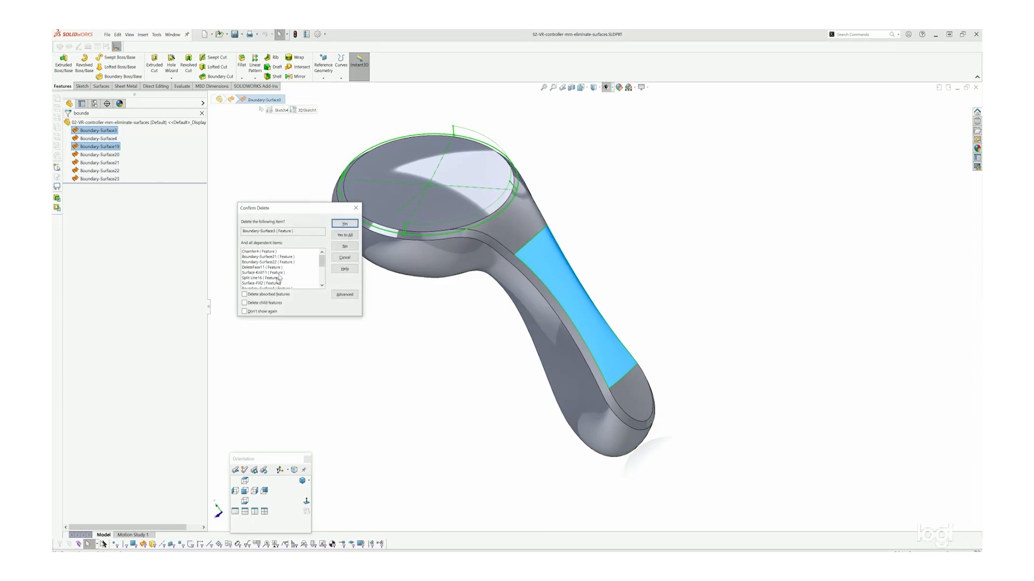
click(345, 235)
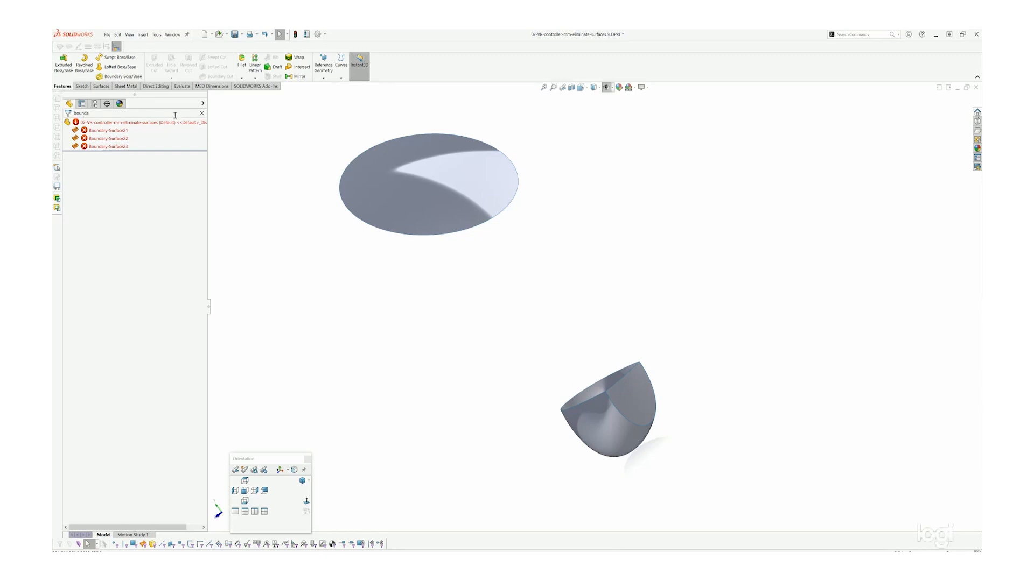
click(202, 113)
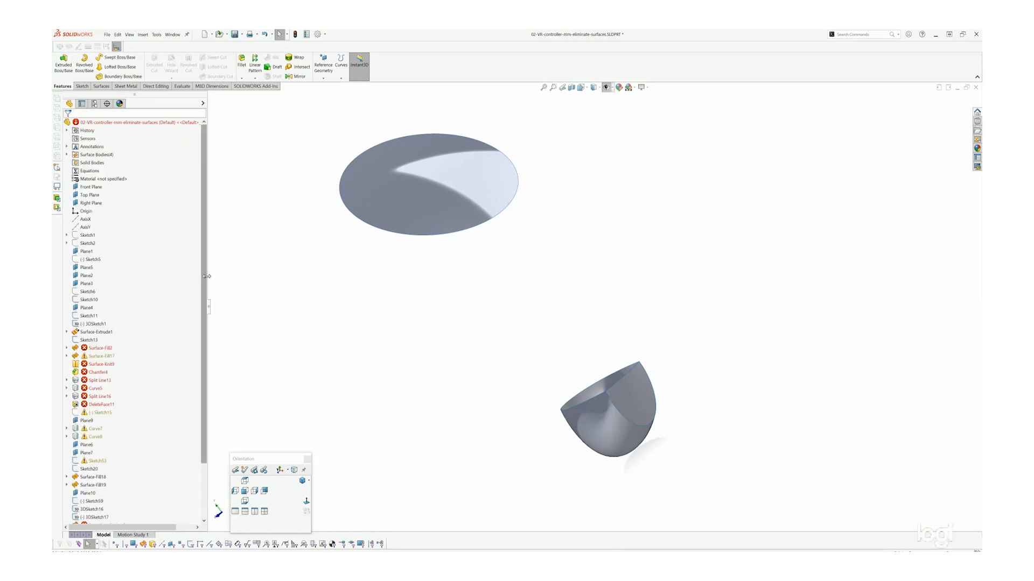
Step: Delete Surface-Fill20 and the failed Boundary-Surface21, Boundary-Surface22 and Boundary-Surface23, confirming for all items
scroll(206, 278, down, 3)
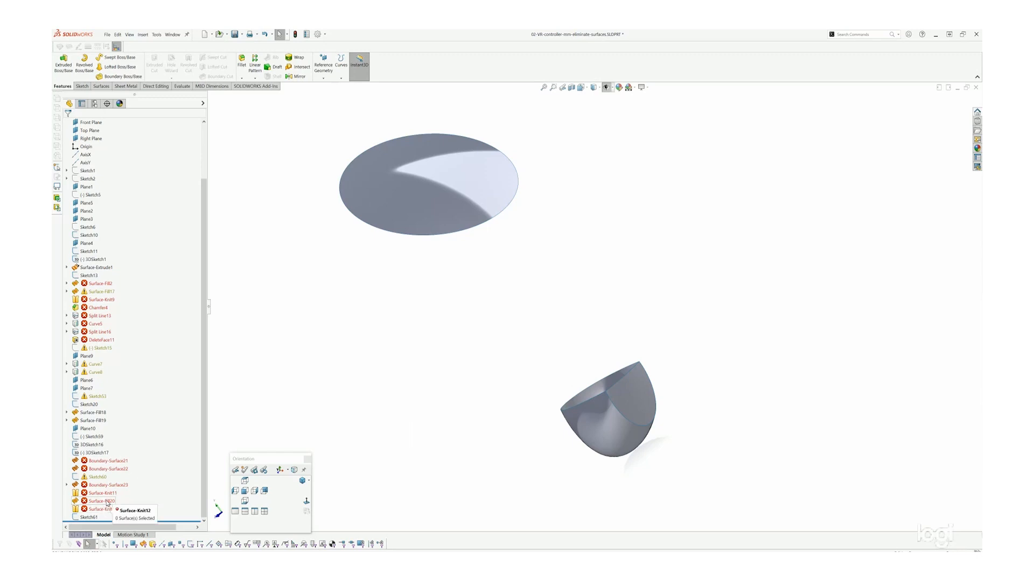
click(104, 502)
ctrl+click(101, 485)
ctrl+click(102, 469)
ctrl+click(98, 462)
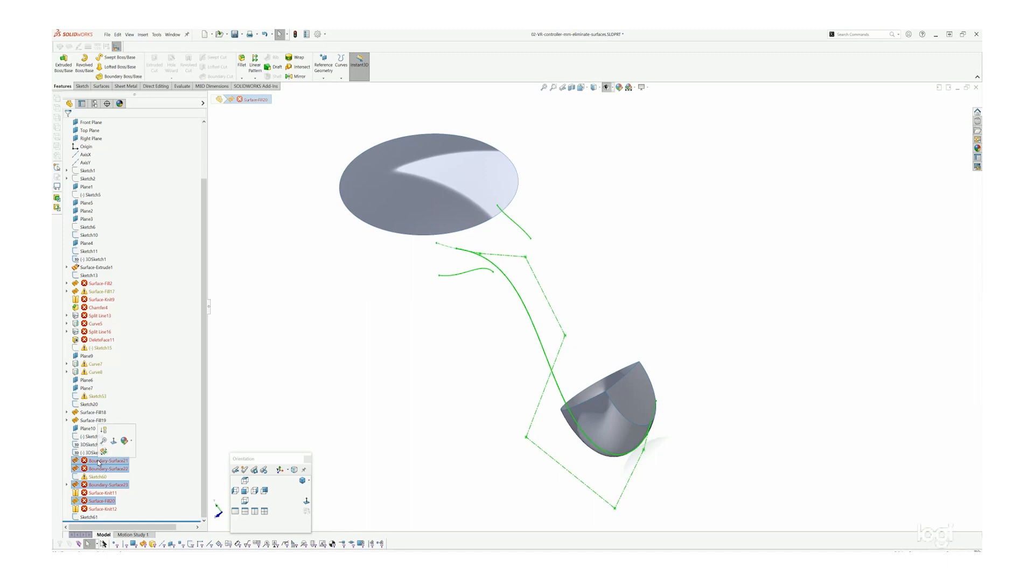
key(Delete)
click(345, 236)
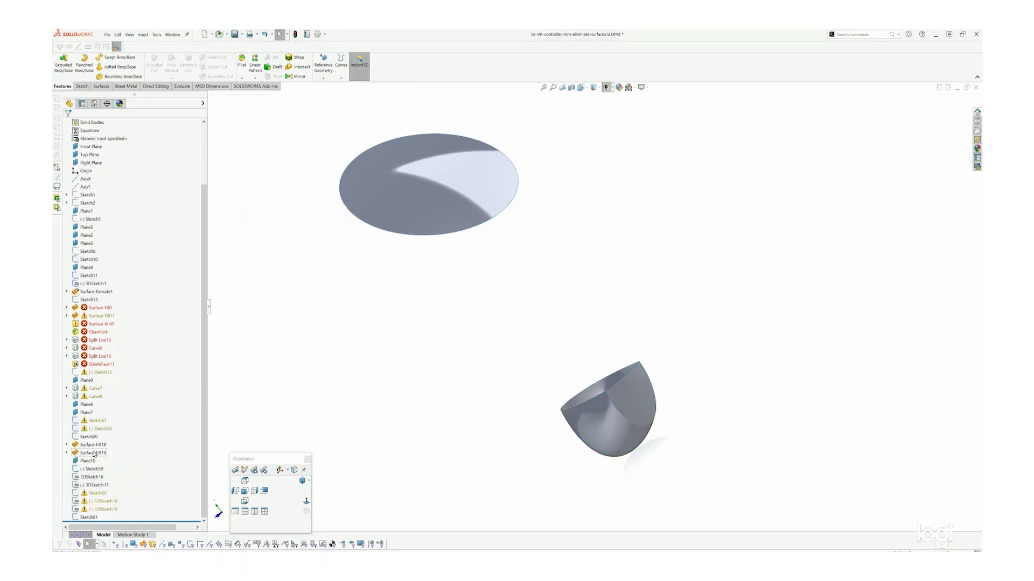
Step: Delete Surface-Fill18, Surface-Fill19, Surface-Knit9, Surface-Fill2, Chamfer4, Split Line13 and Split Line16 without absorbed or child features
click(93, 453)
ctrl+click(84, 445)
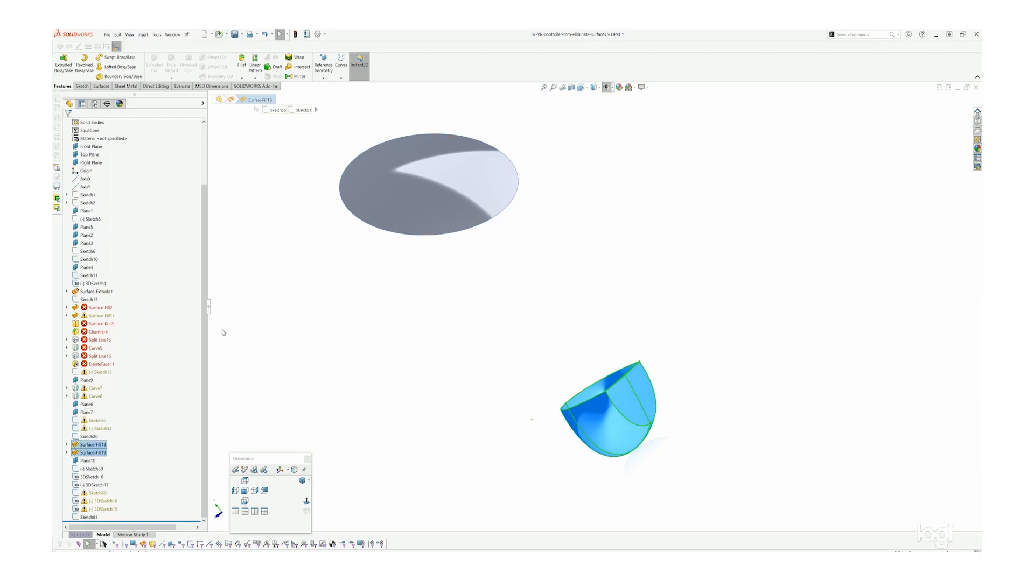
ctrl+click(102, 325)
ctrl+click(100, 308)
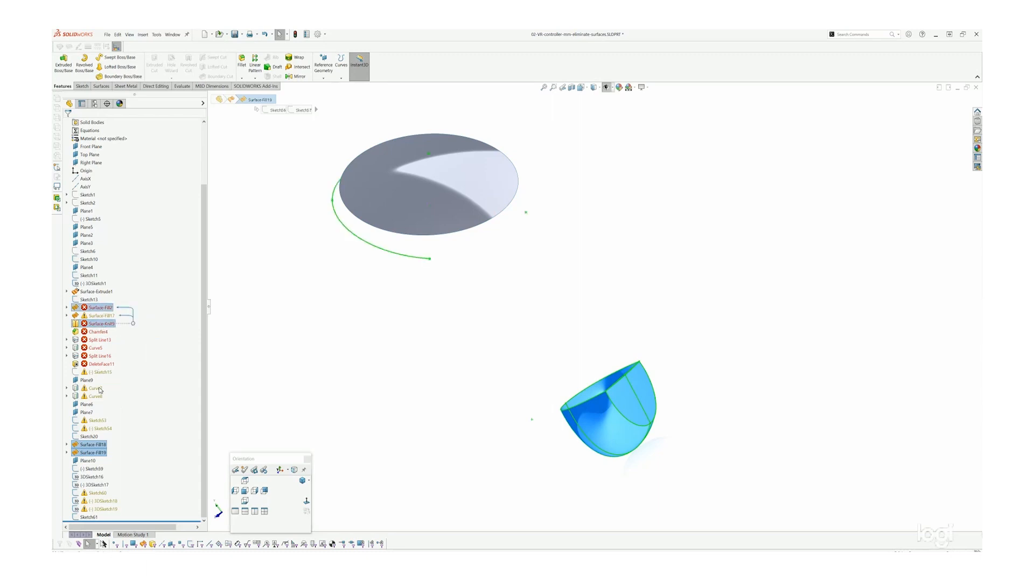
ctrl+click(94, 357)
ctrl+click(93, 340)
ctrl+click(92, 333)
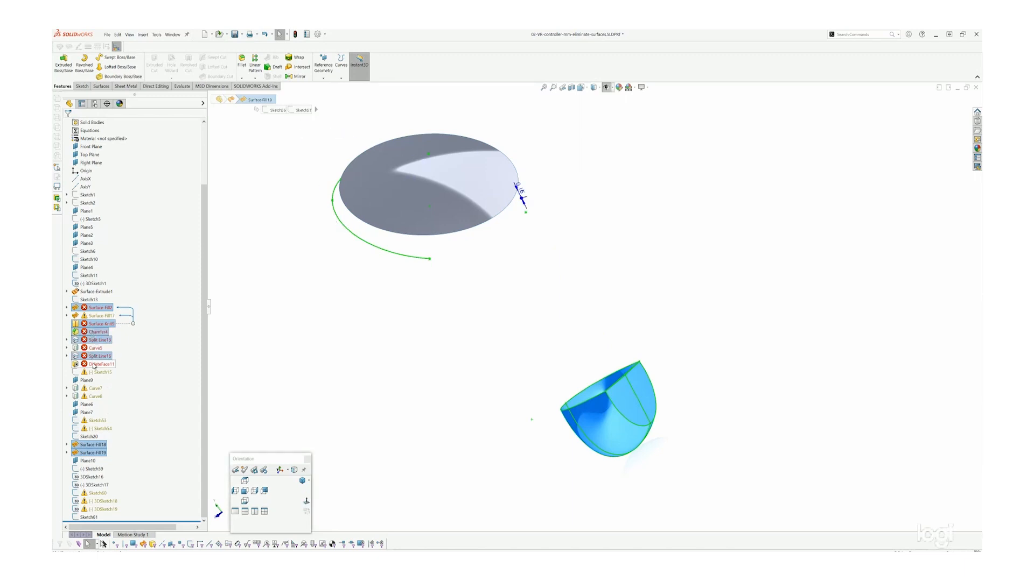
key(Delete)
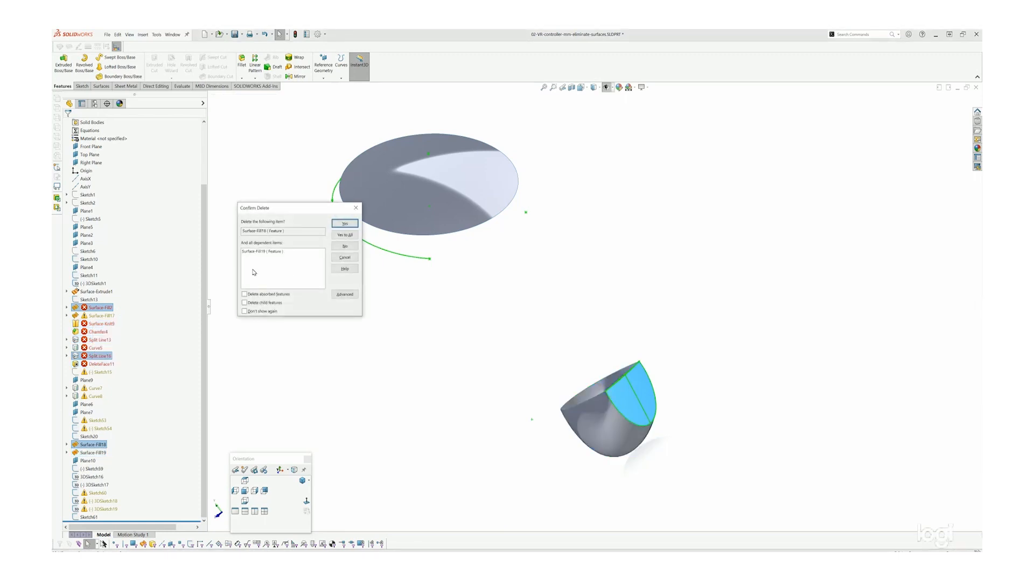
click(336, 236)
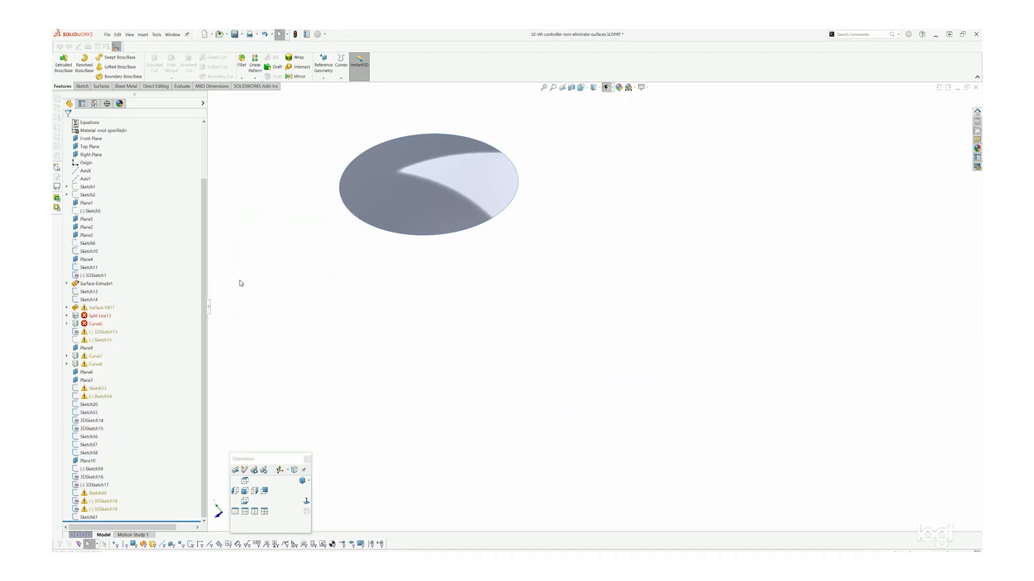
Step: Delete the elliptical fill surface Surface-Fill17 without its absorbed or child features and review the remaining sketches, planes and feature tree
click(375, 198)
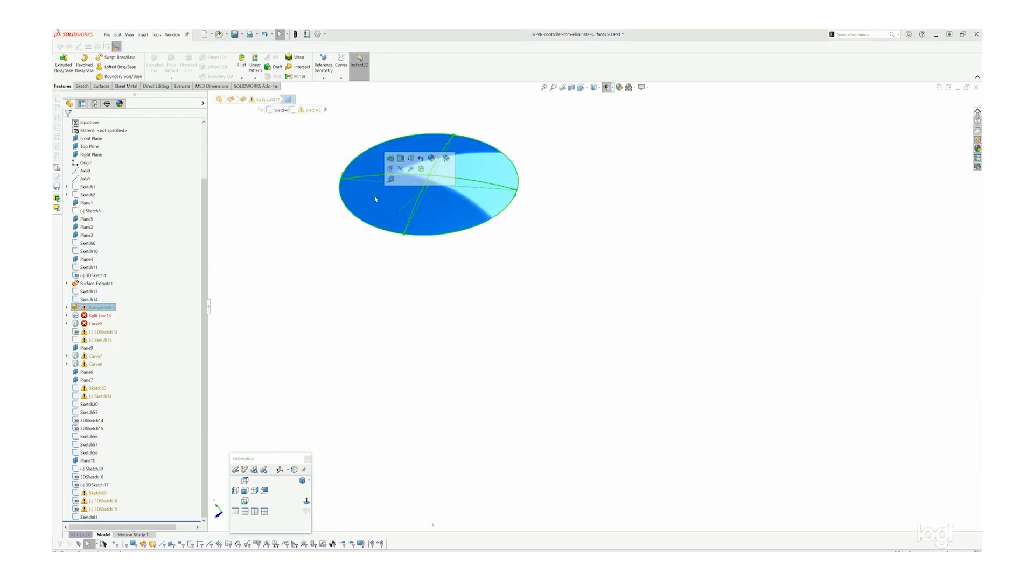
key(Delete)
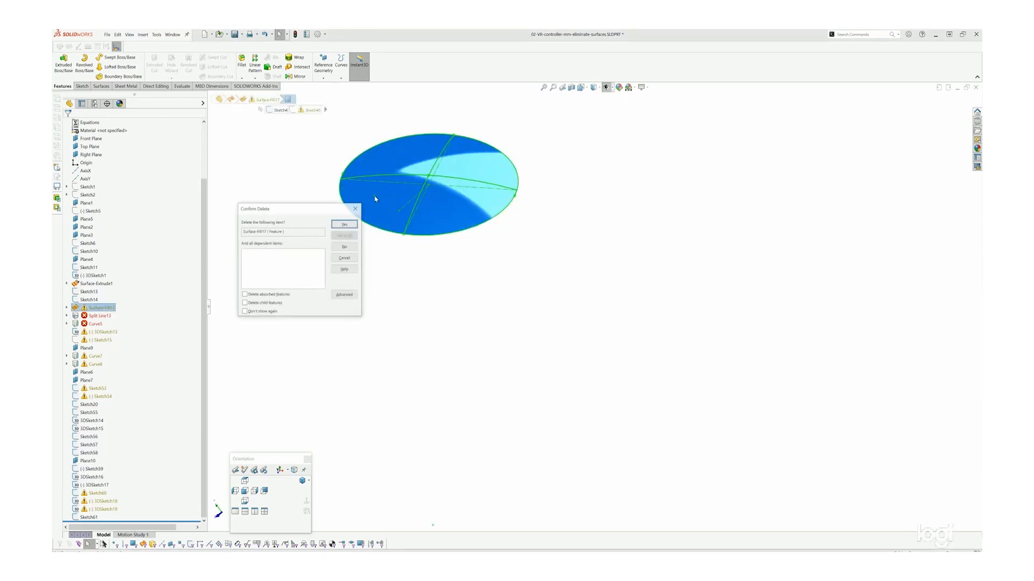
click(349, 224)
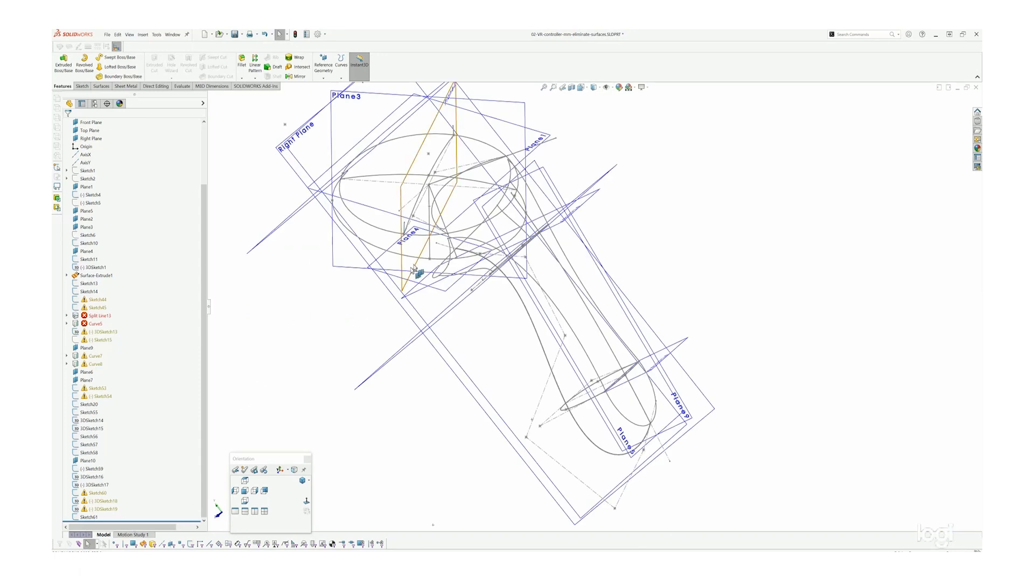
mouse_move(448, 247)
middle_down()
mouse_move(494, 164)
mouse_move(416, 176)
mouse_move(433, 228)
middle_up()
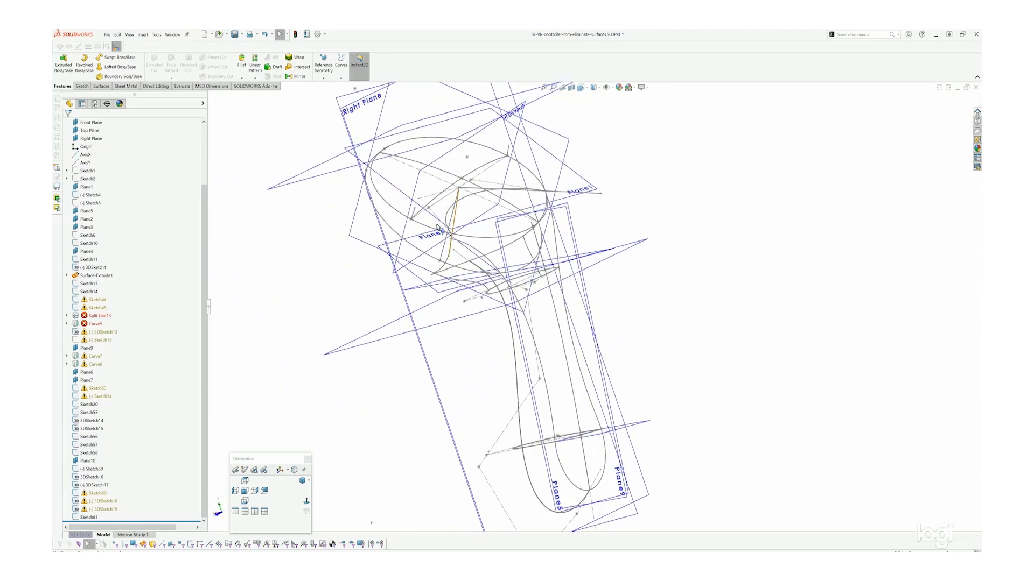
drag(204, 199, 204, 137)
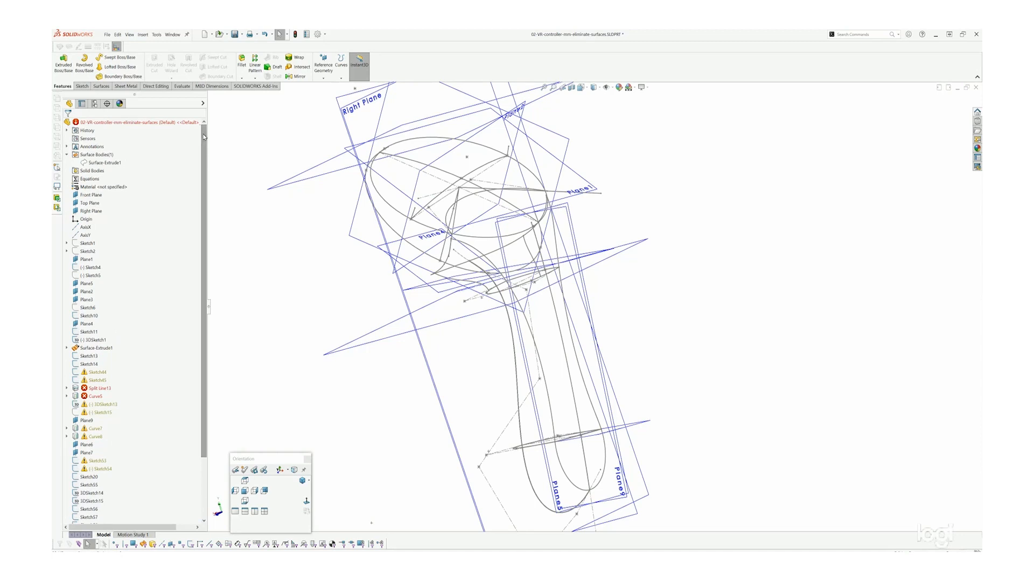
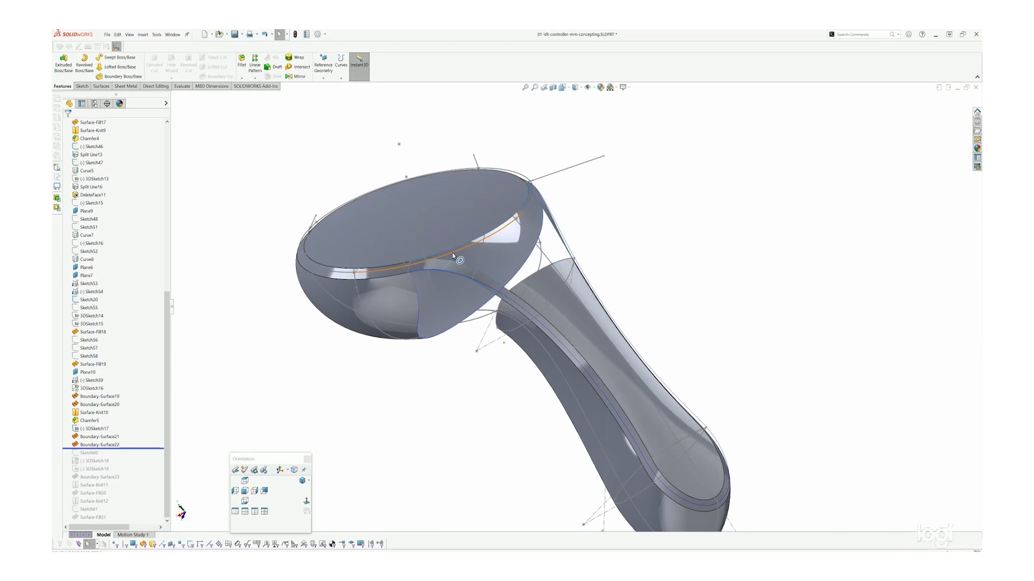
Step: Hide the sketches and reference geometry and examine the gap between the controller's head and handle
middle_drag(453, 253, 462, 281)
key(ctrl+h)
mouse_move(469, 220)
middle_down()
mouse_move(406, 316)
mouse_move(493, 265)
mouse_move(379, 188)
mouse_move(379, 176)
middle_up()
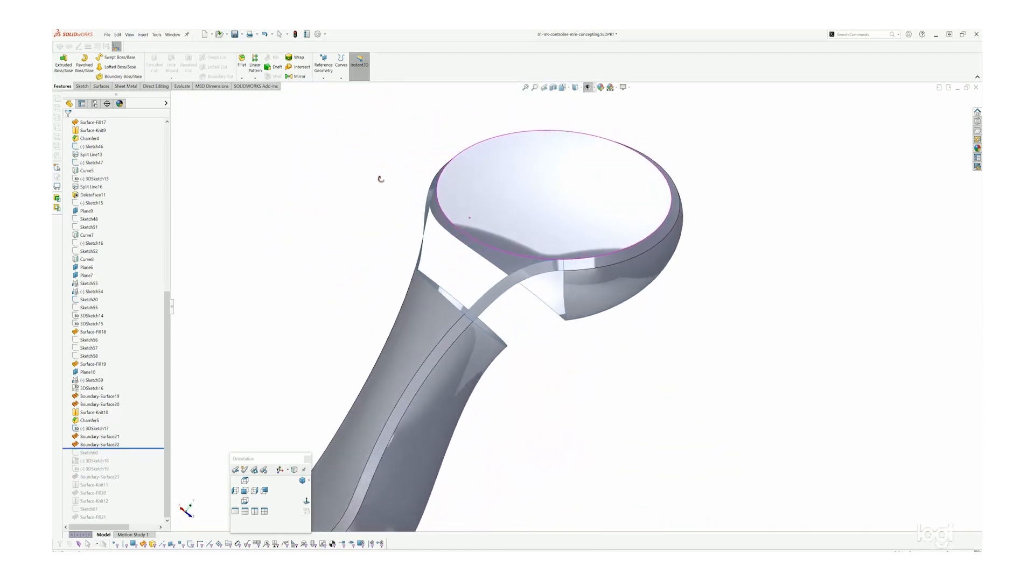
scroll(553, 295, down, 5)
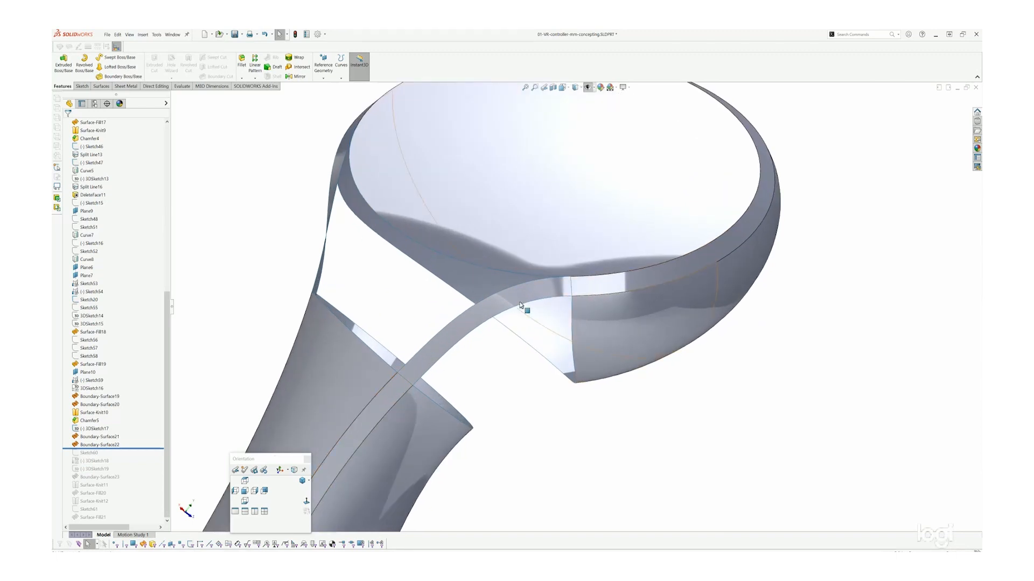
Step: Highlight Boundary-Surface22 and examine the strip bridging the head's chamfer and the handle from both sides
click(104, 445)
click(104, 448)
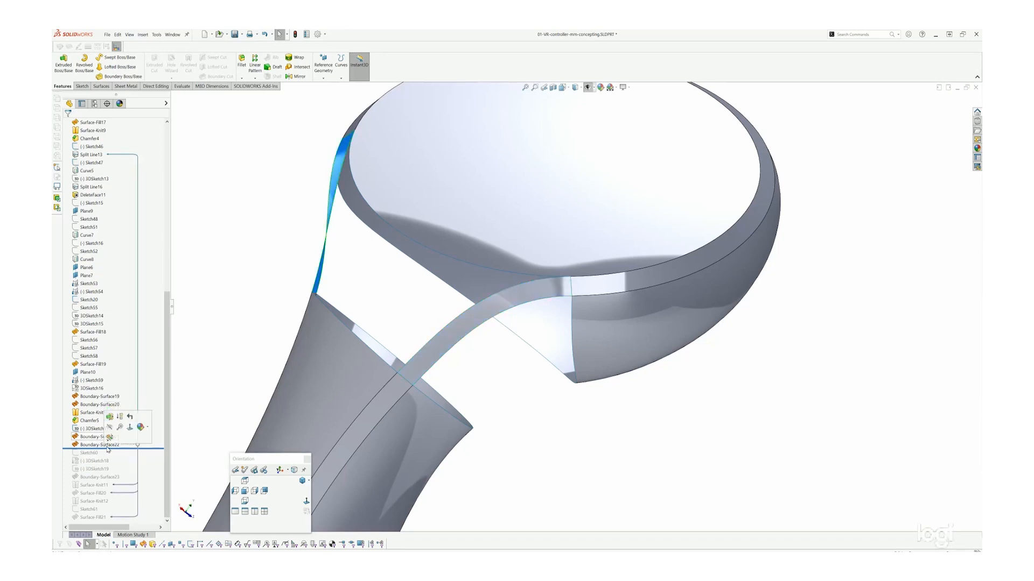
middle_drag(383, 362, 469, 409)
scroll(499, 357, up, 5)
scroll(417, 301, down, 3)
scroll(419, 308, down, 2)
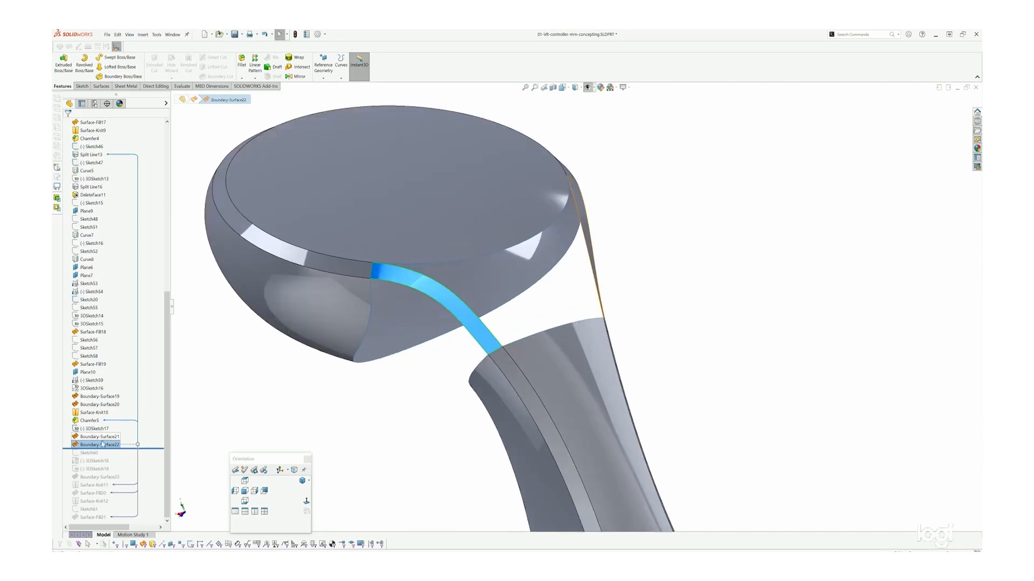
Step: Open Boundary-Surface22's definition and review the tangency options available at the strip's head edge
right_click(100, 443)
click(105, 383)
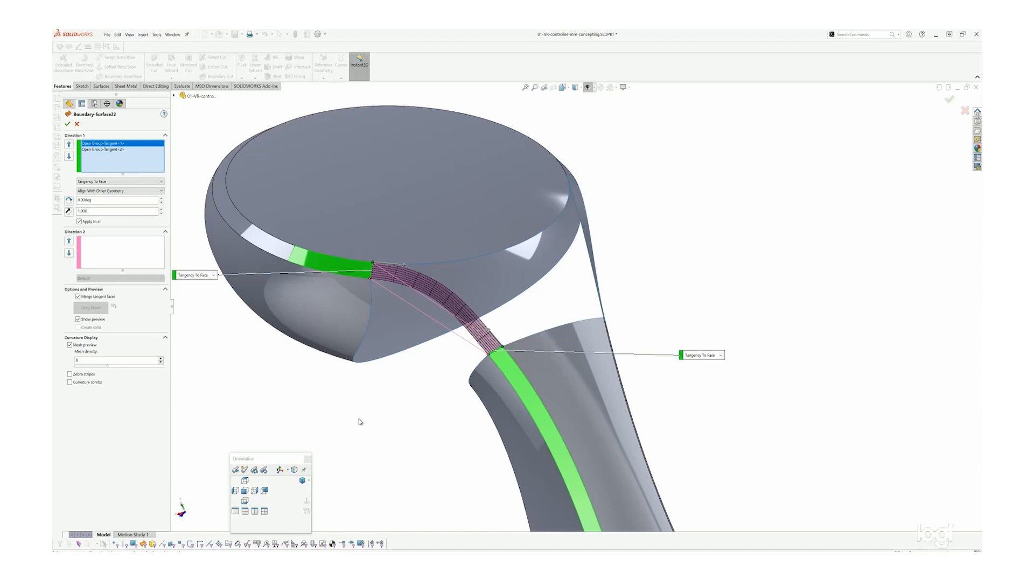
click(186, 277)
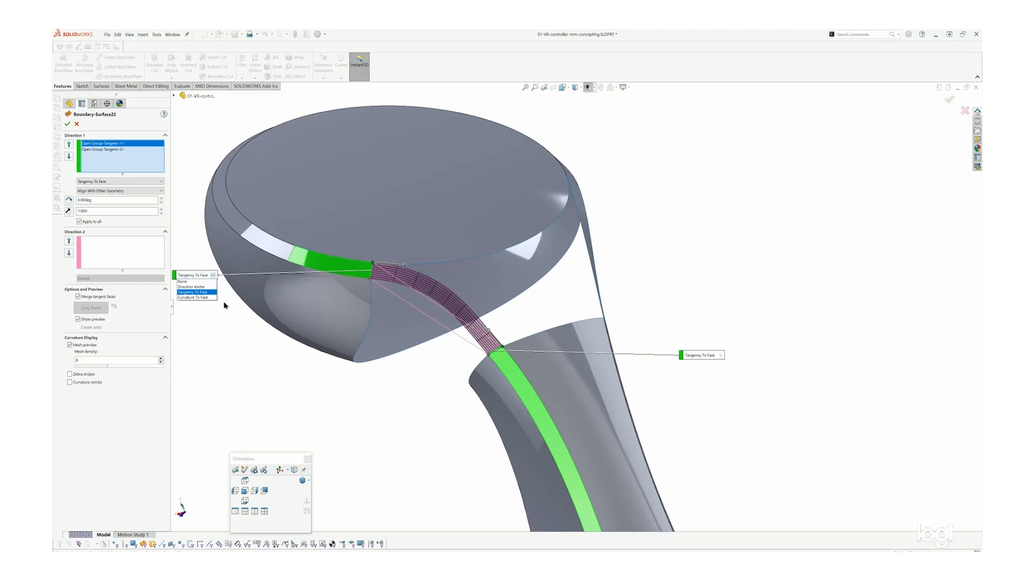
click(190, 276)
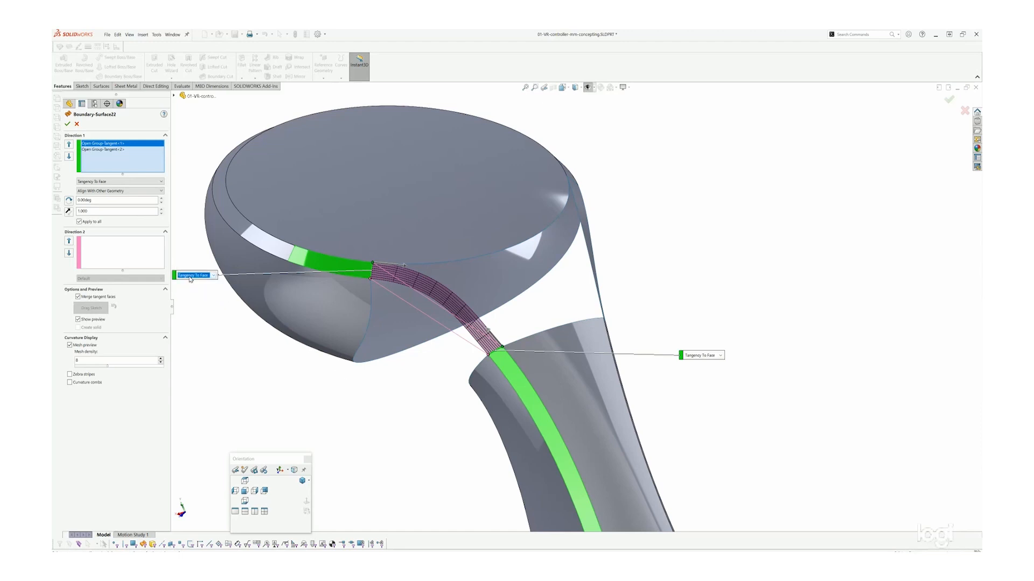
click(189, 278)
click(190, 277)
Step: Try raising the tangent length of Boundary-Surface22's second profile, Open Group Tangent<2>, to 2.5
click(101, 151)
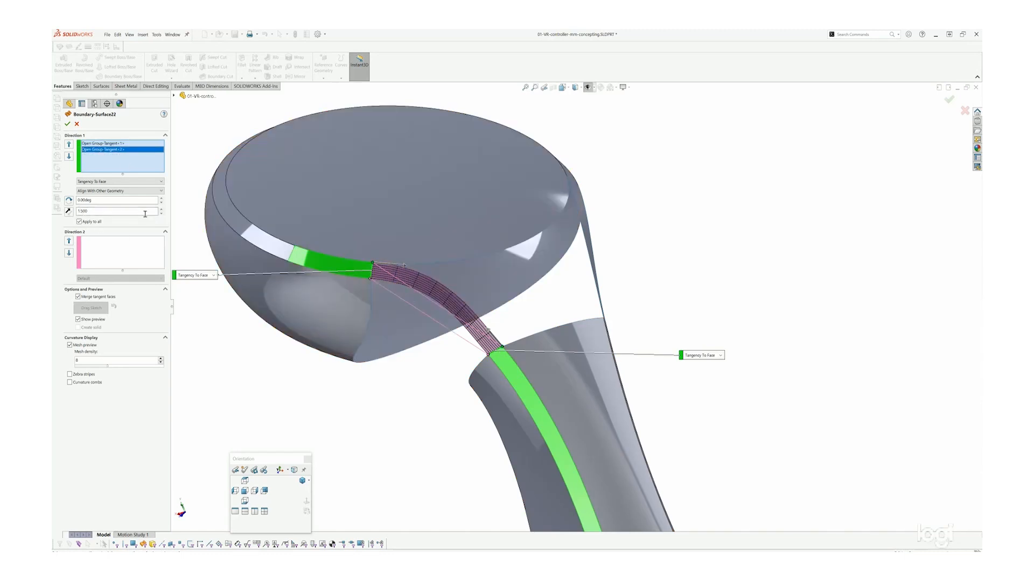
click(161, 210)
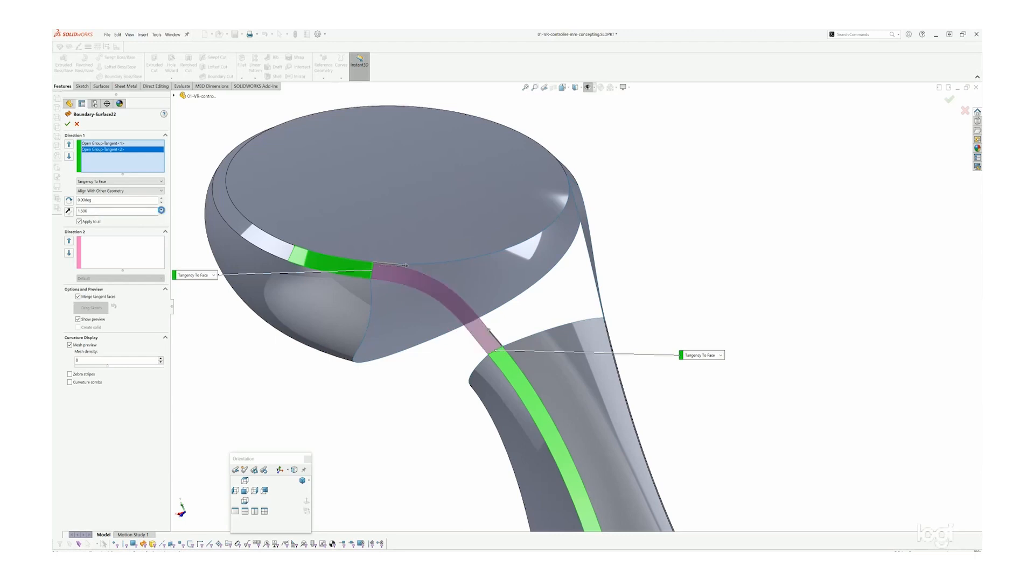
click(161, 209)
click(161, 210)
click(161, 210)
click(161, 210)
click(161, 210)
click(160, 209)
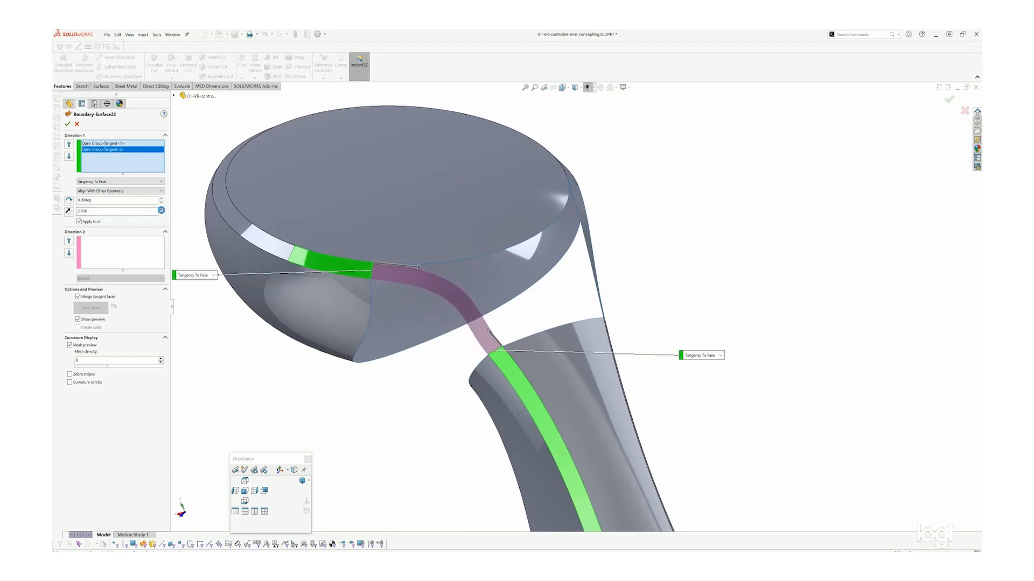
click(161, 209)
click(161, 209)
click(161, 209)
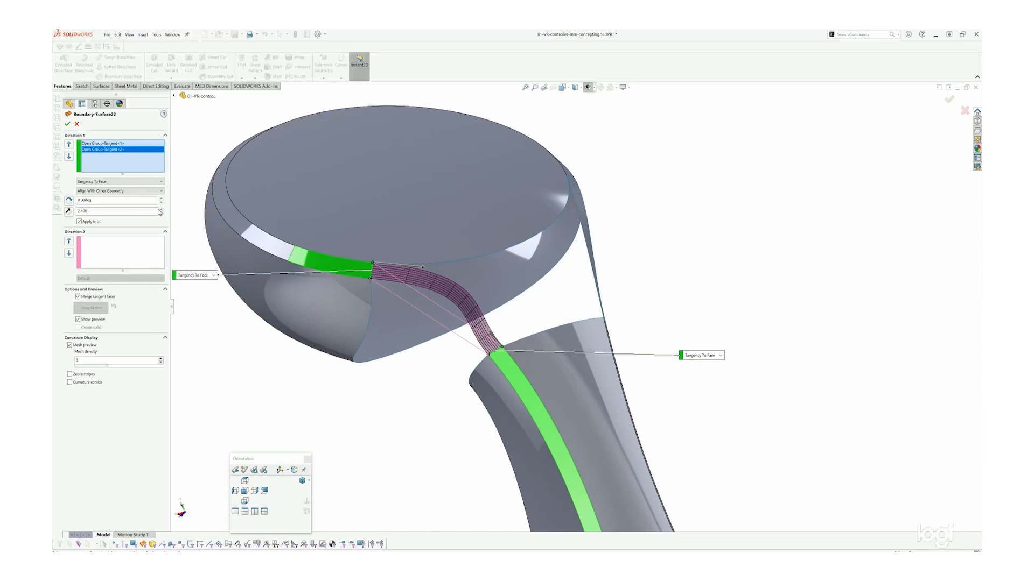
click(161, 209)
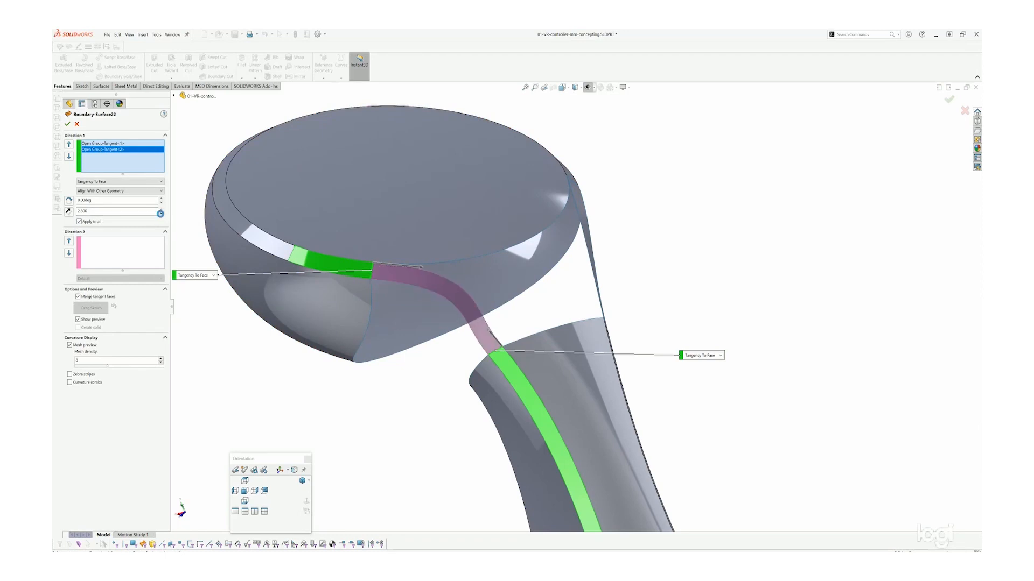
Step: Lower the second profile's tangent length again and leave the Boundary-Surface22 definition
click(161, 213)
click(160, 213)
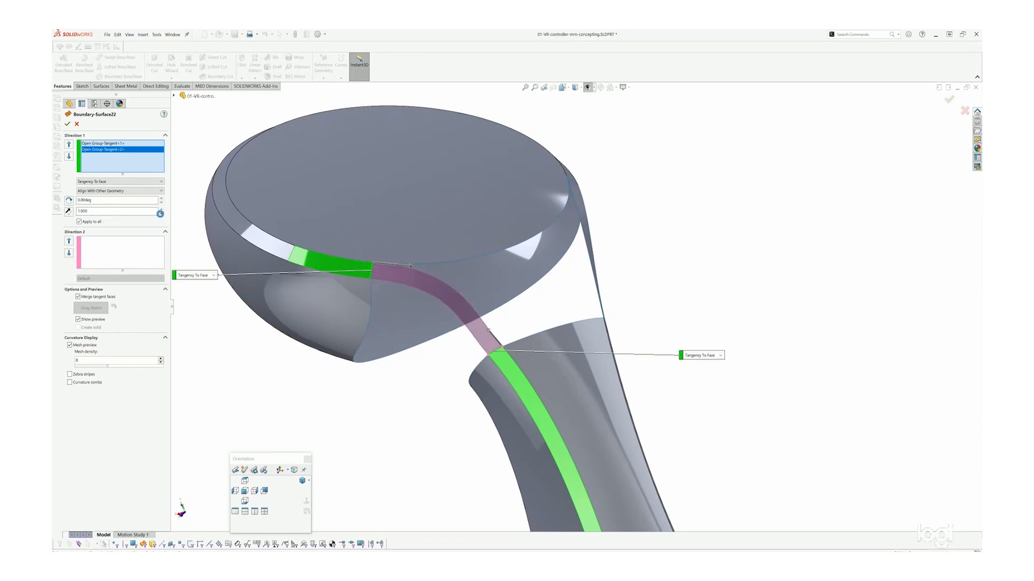
click(161, 213)
click(161, 214)
click(161, 214)
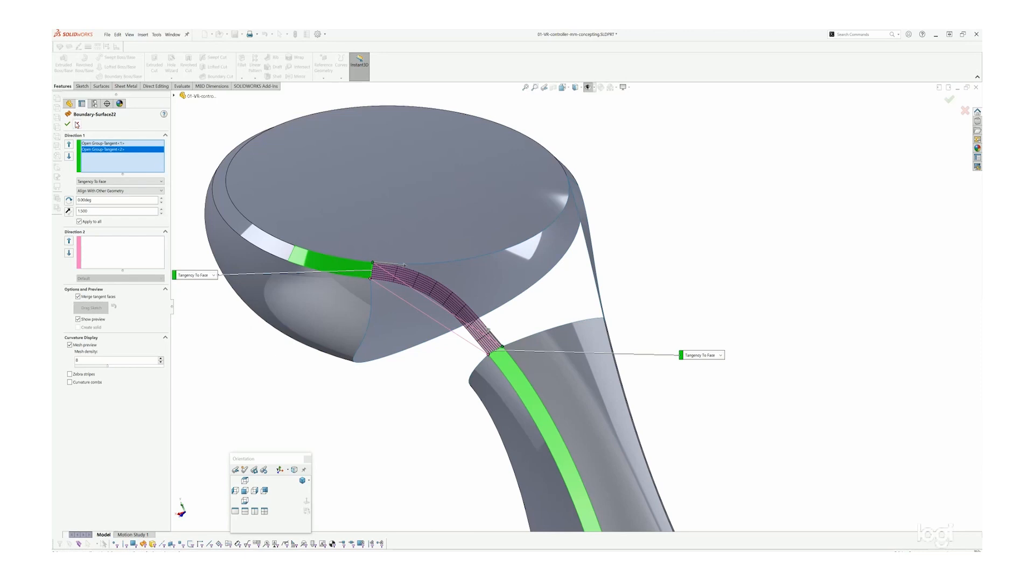
key(Return)
Step: Roll the feature history forward to include Boundary-Surface23 and highlight this surface filling the gap between head and handle
scroll(385, 232, down, 5)
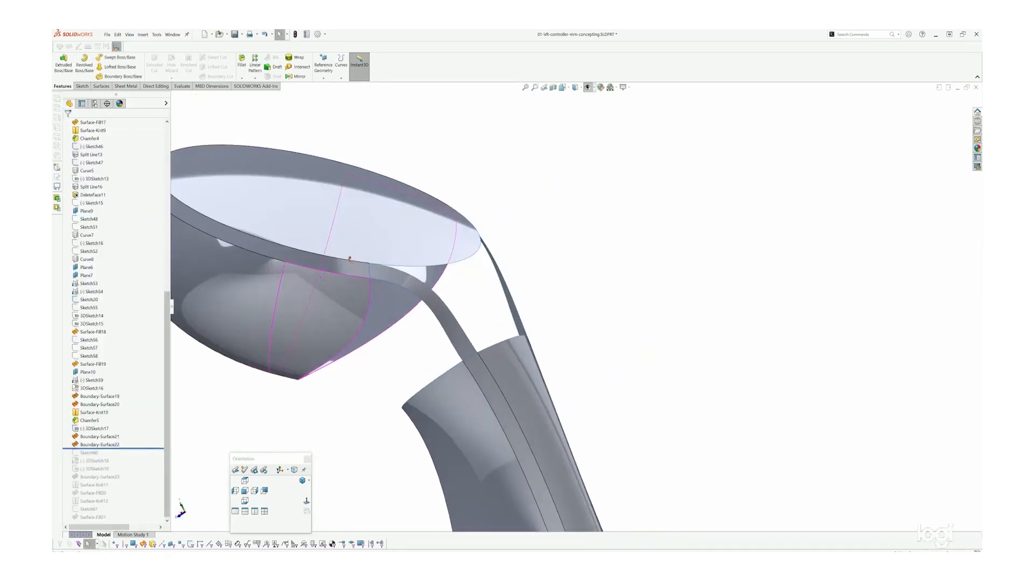
scroll(384, 230, up, 5)
middle_drag(400, 296, 334, 309)
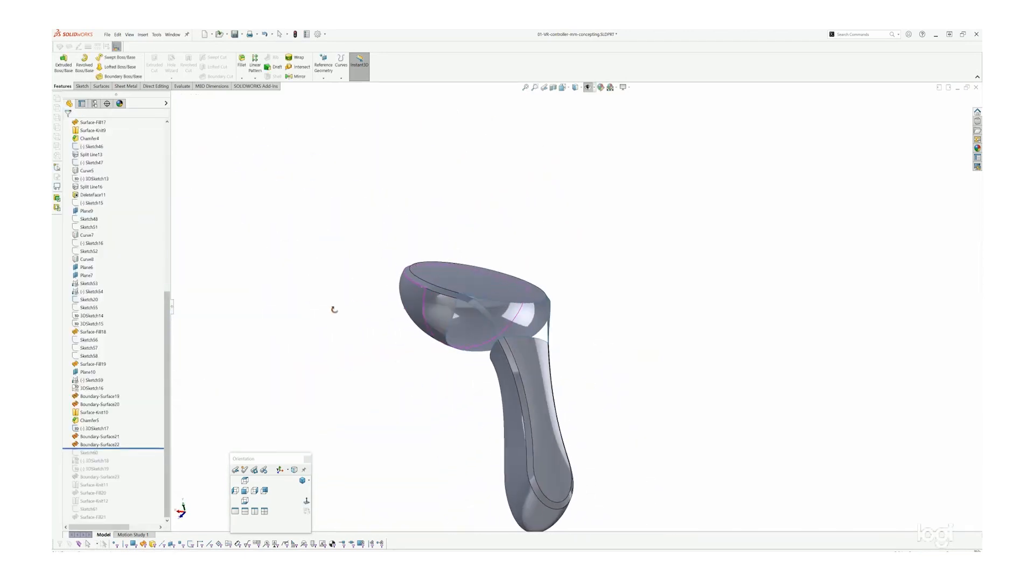
middle_drag(474, 323, 564, 142)
scroll(561, 331, down, 4)
middle_drag(572, 380, 557, 351)
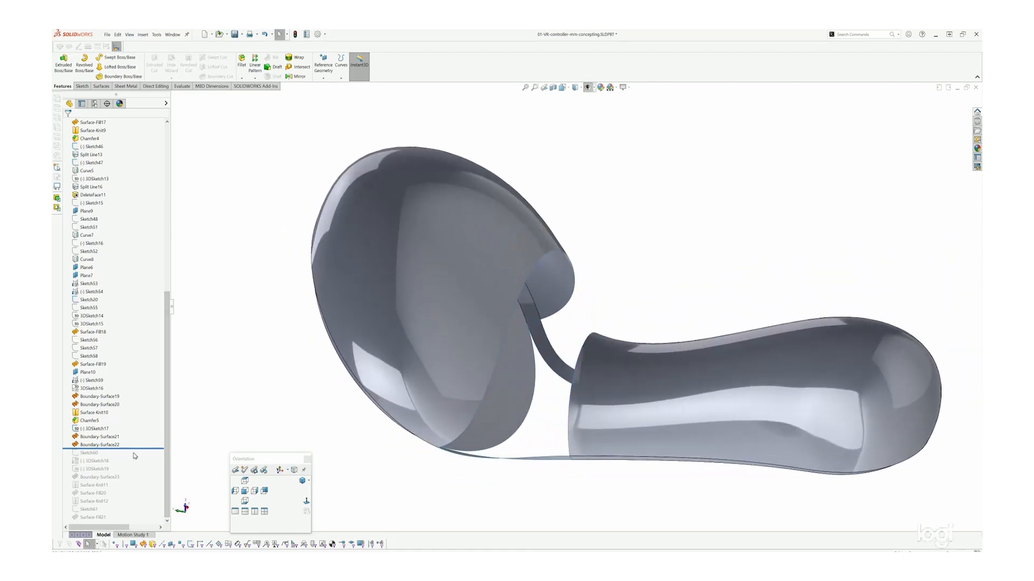
drag(134, 448, 134, 479)
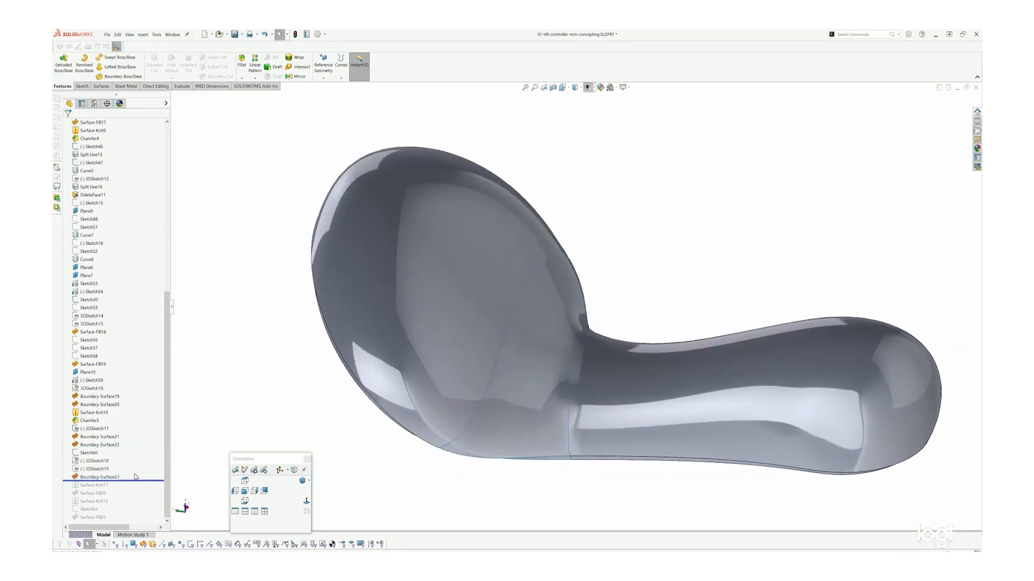
middle_drag(532, 265, 509, 270)
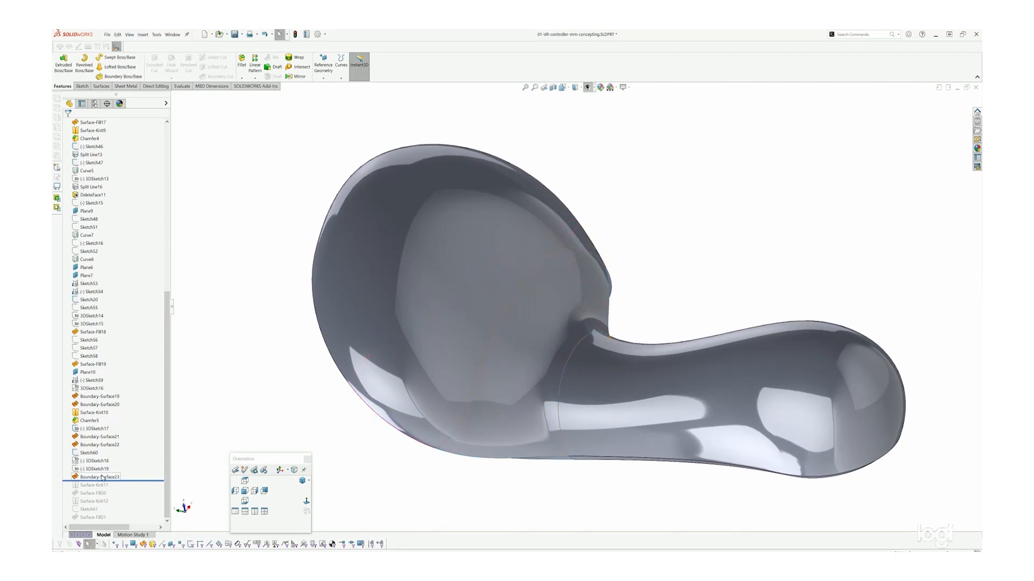
click(101, 478)
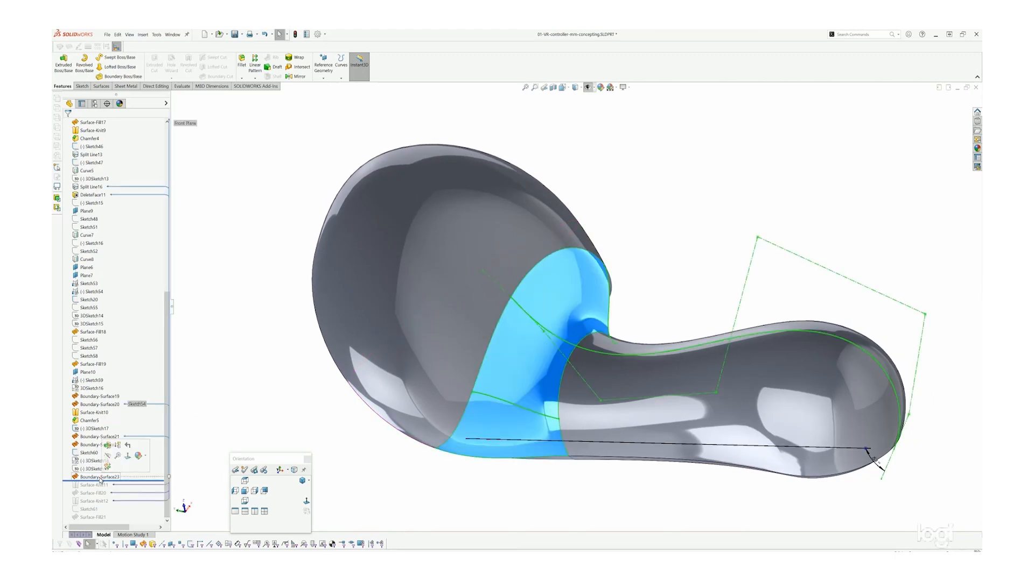
click(211, 452)
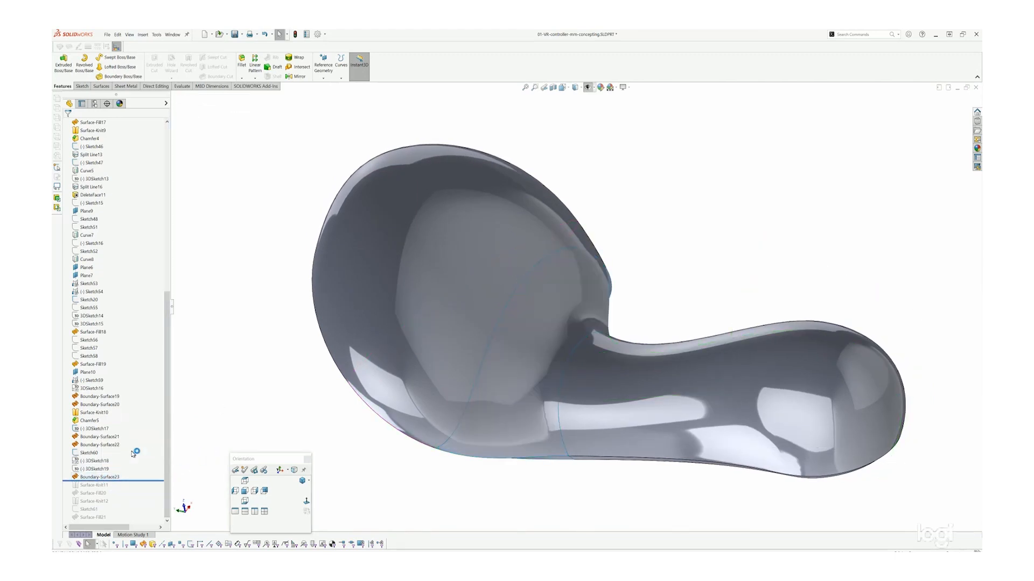
Step: Highlight Boundary-Surface22 and Boundary-Surface23 in turn and compare how each spans from head to handle
click(103, 445)
middle_drag(388, 345, 428, 406)
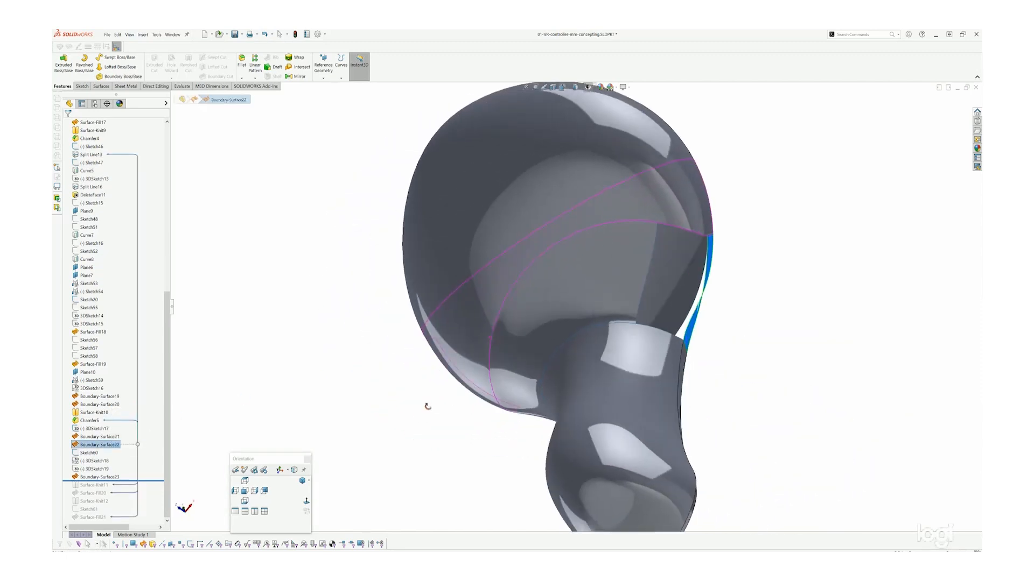
click(87, 478)
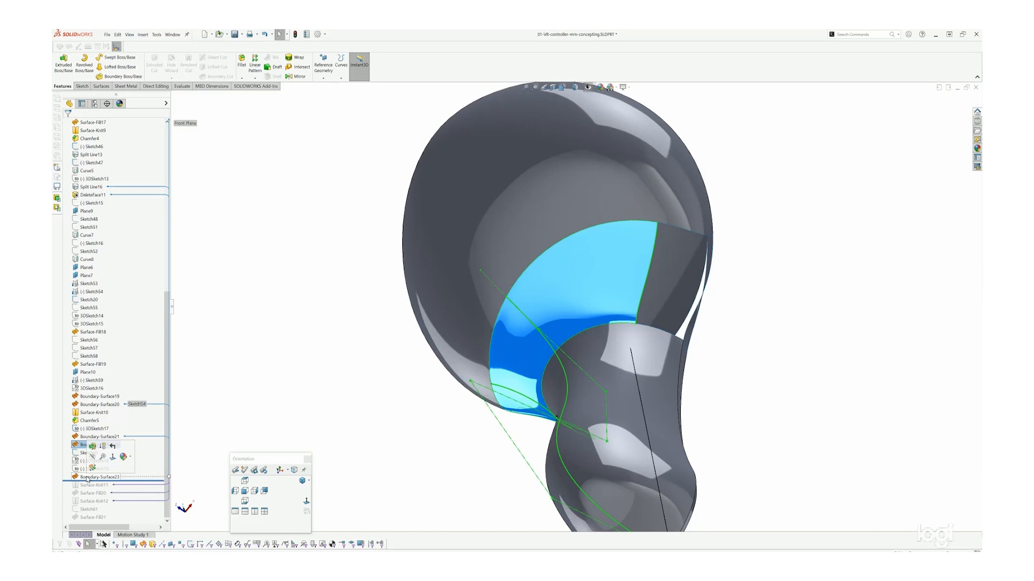
right_click(86, 479)
click(197, 433)
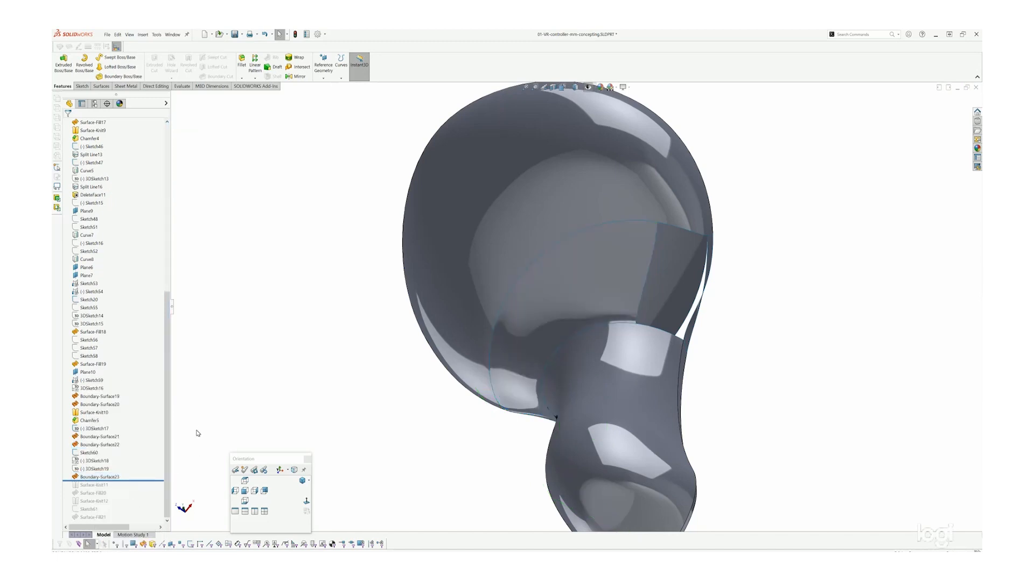
Step: Compare the handle's Boundary-Surface20 and Boundary-Surface19 with the bridging Boundary-Surface23 by highlighting each one
click(100, 404)
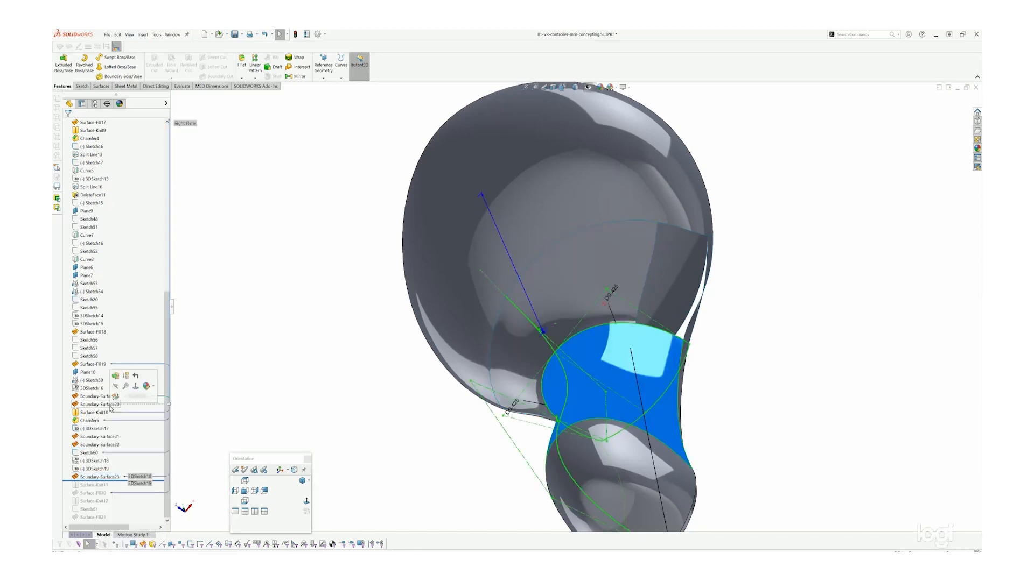
click(93, 478)
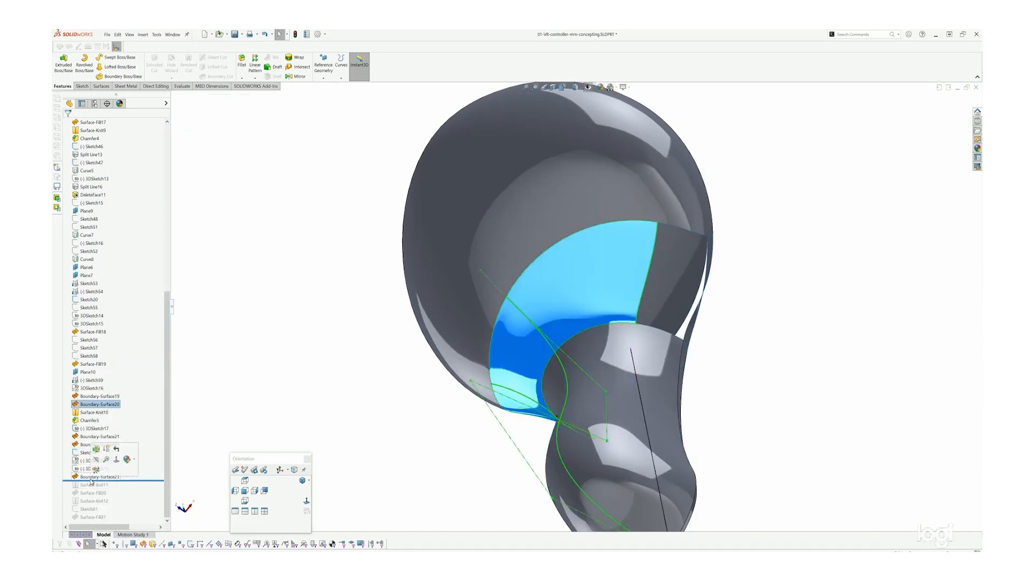
click(94, 405)
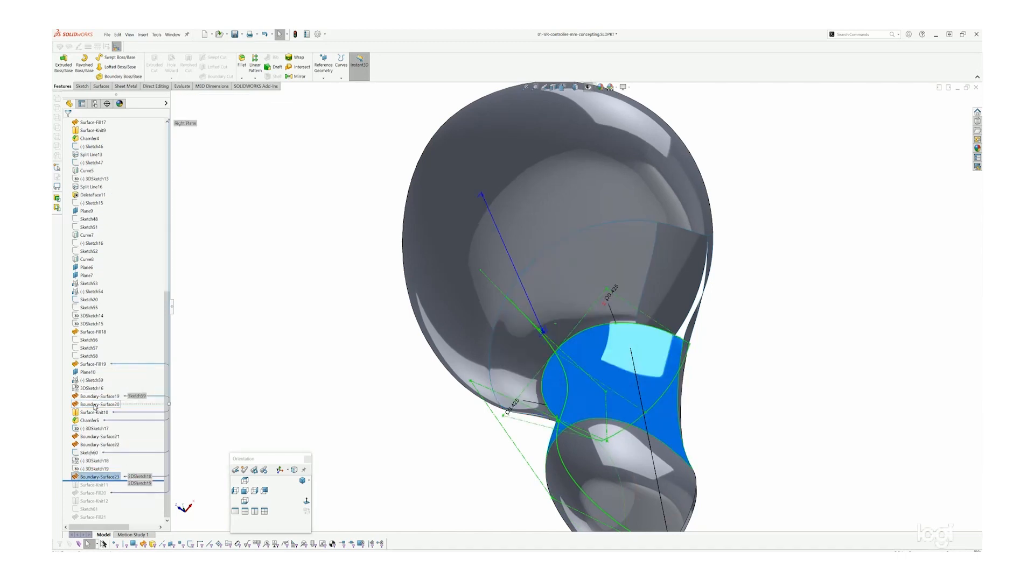
right_click(95, 405)
click(100, 375)
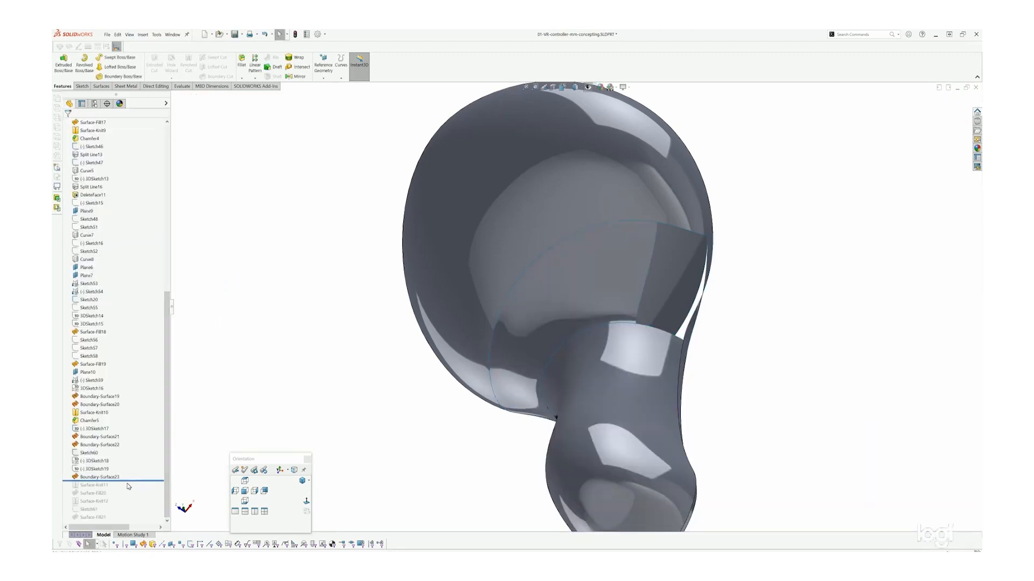
click(91, 397)
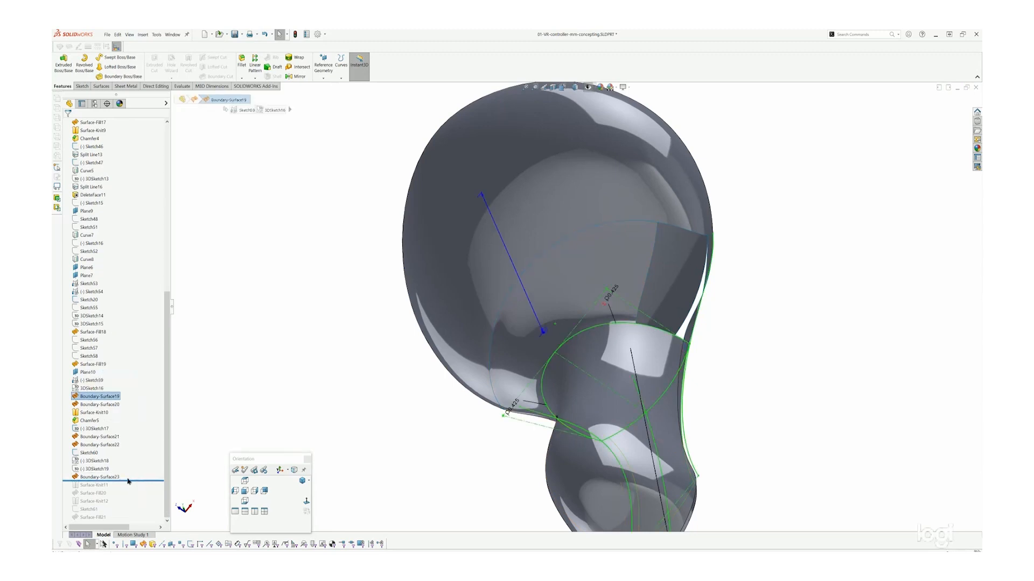
Step: Roll the history forward past Surface-Fill20, highlight that fill, then roll through Surface-Fill21 and view the completed controller from the side
drag(128, 480, 125, 494)
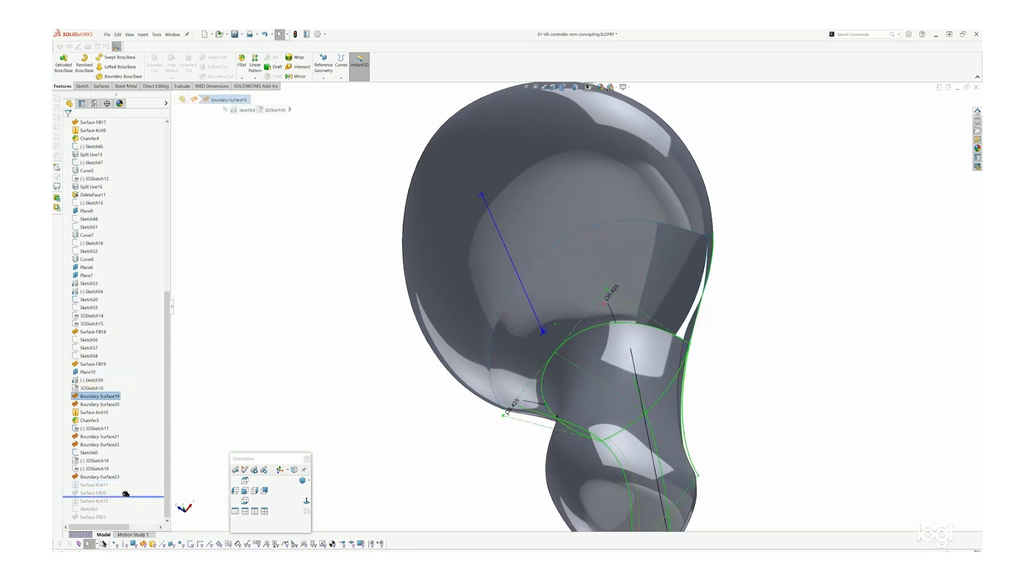
click(96, 494)
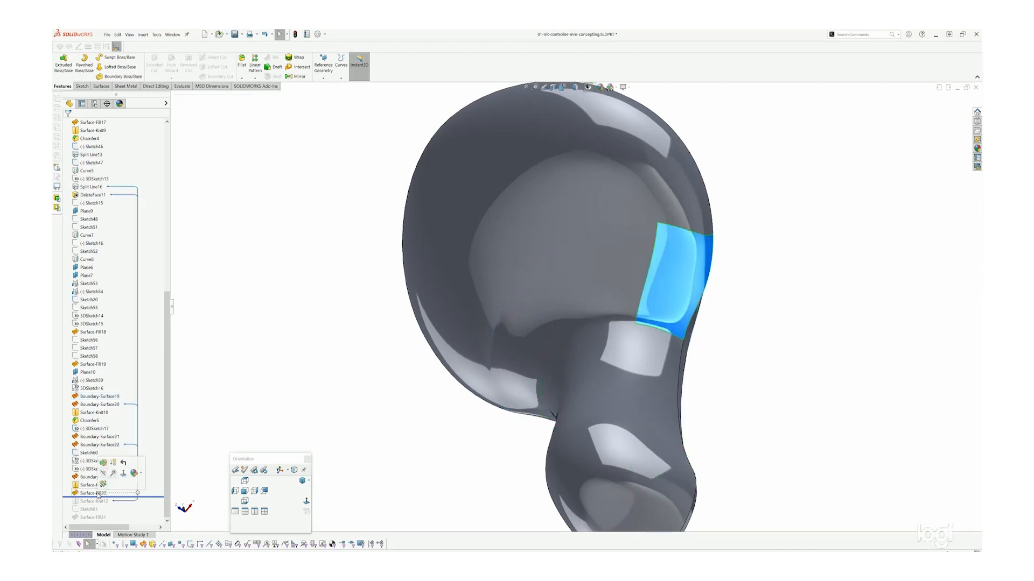
drag(118, 496, 113, 522)
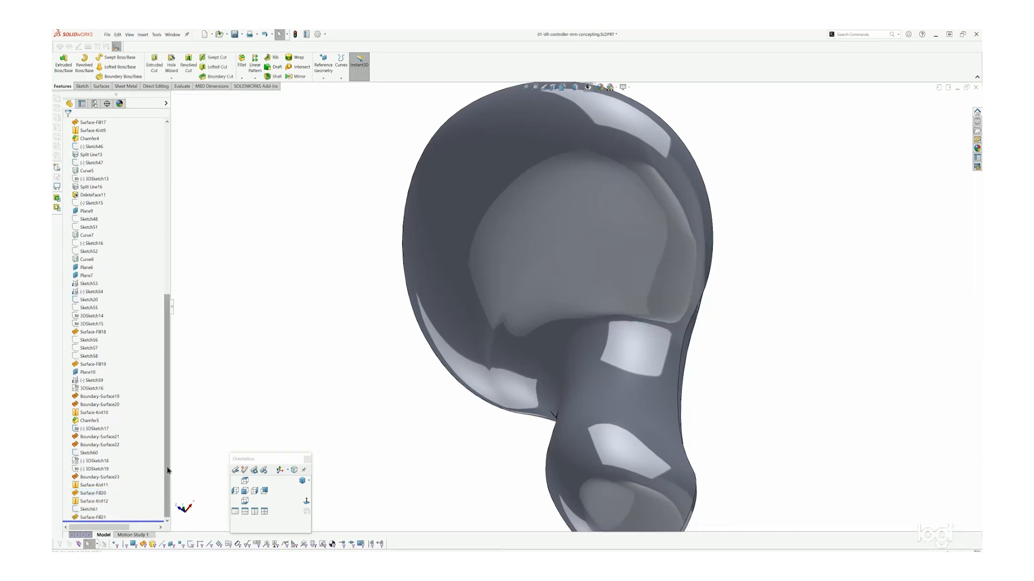
click(234, 490)
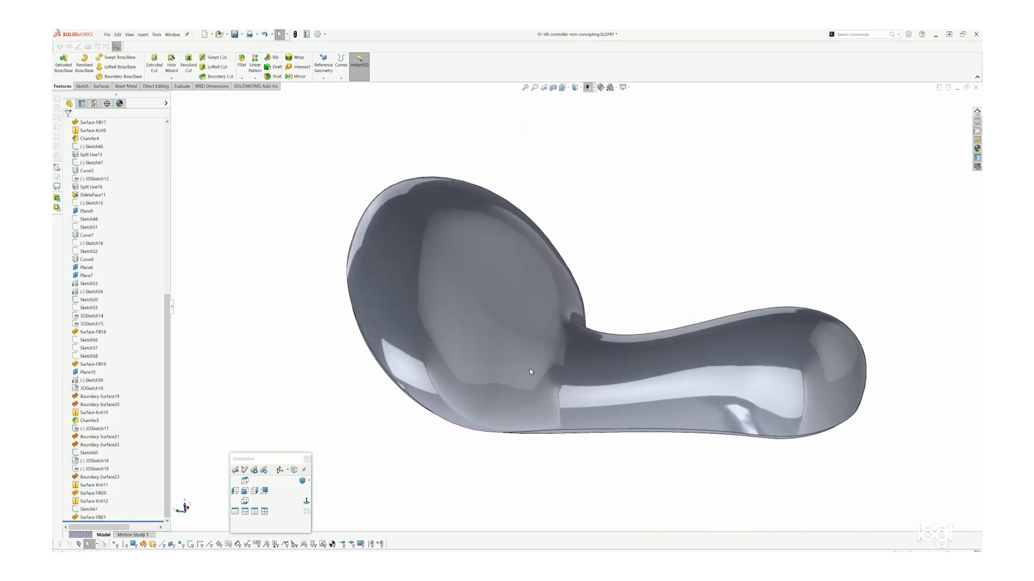
Step: Roll the feature history back to just after Boundary-Surface23 and highlight that surface
click(528, 368)
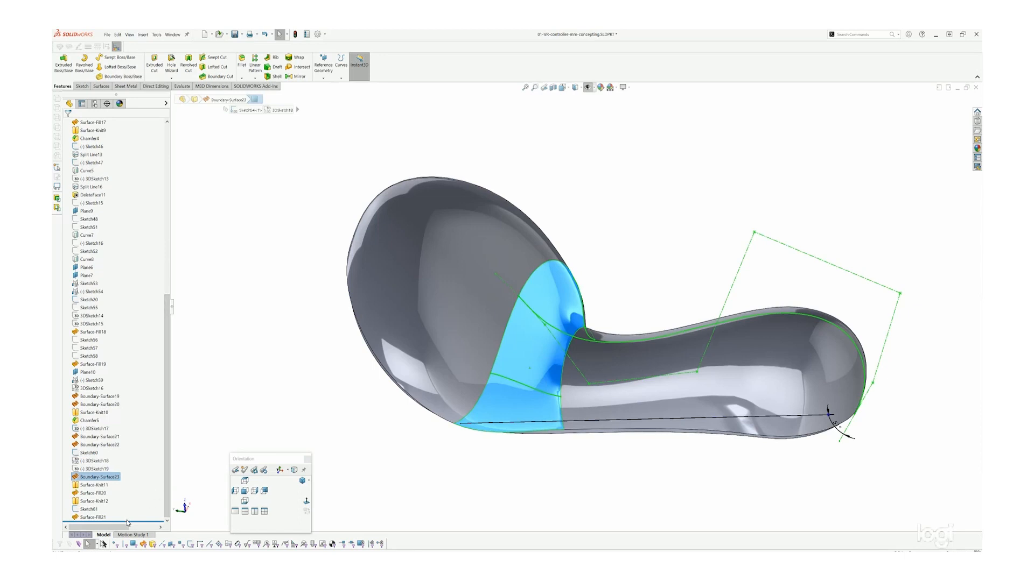
drag(130, 522, 133, 481)
click(125, 477)
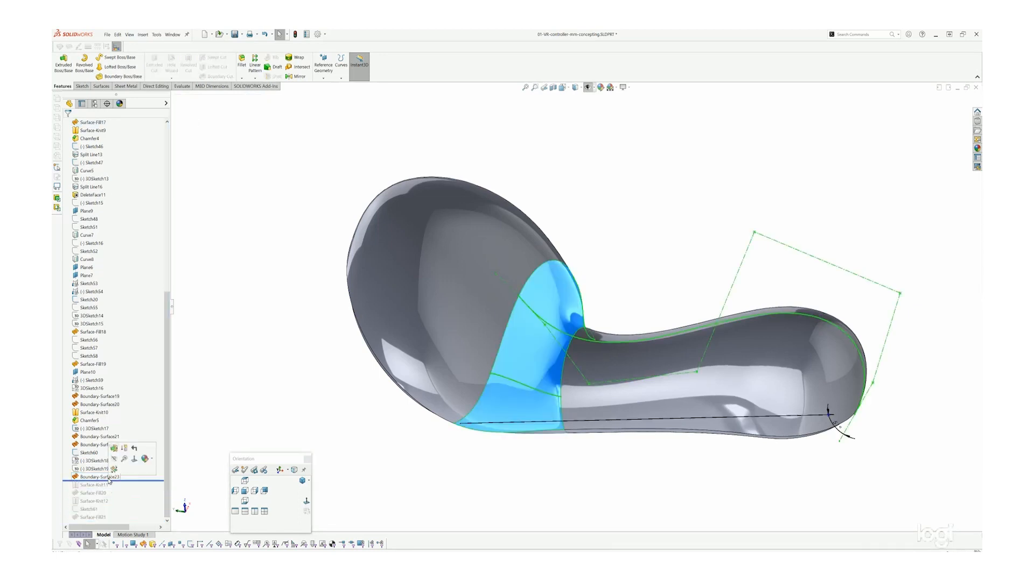
Step: Examine Boundary-Surface23's edges, guide curves and transition between the head and handle from several angles
middle_drag(510, 342, 377, 425)
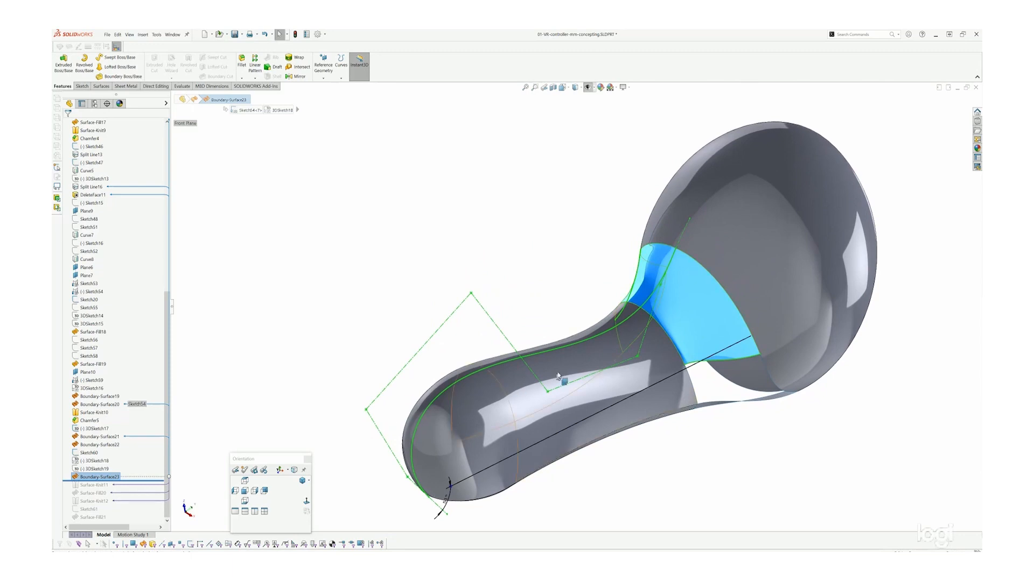
scroll(648, 316, down, 5)
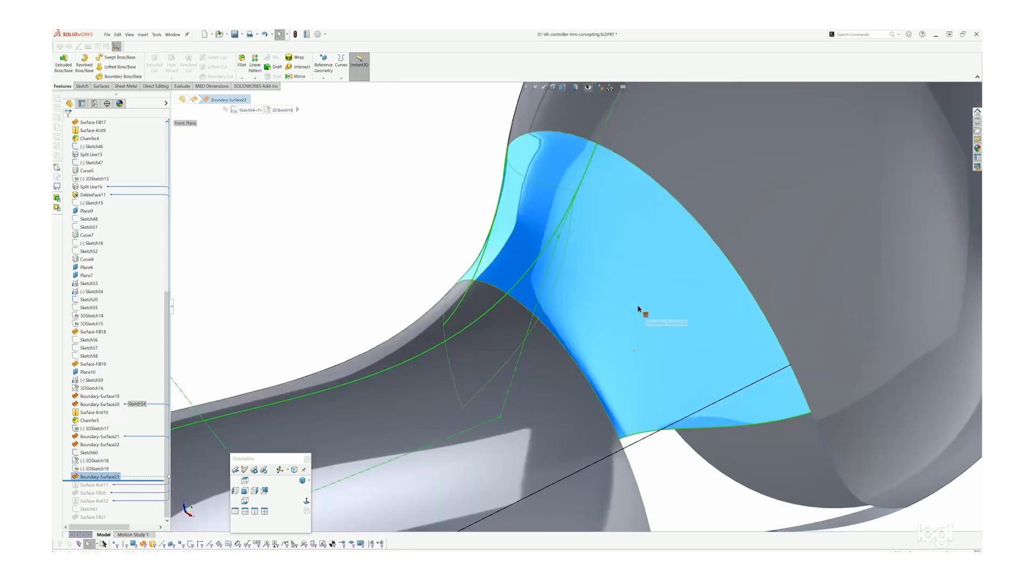
scroll(654, 320, down, 3)
middle_drag(676, 332, 665, 330)
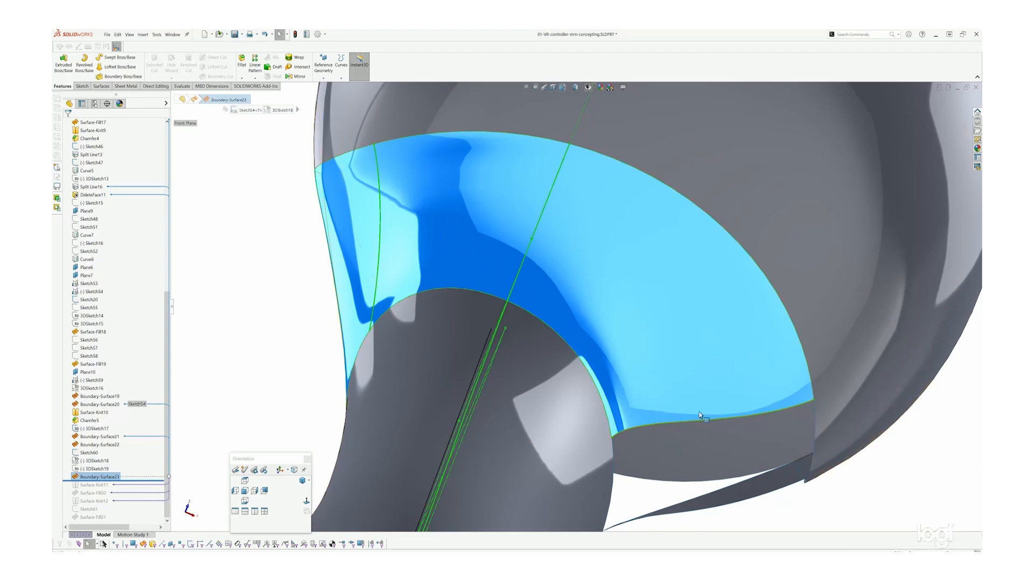
scroll(445, 395, up, 2)
middle_drag(446, 392, 506, 419)
scroll(471, 325, up, 2)
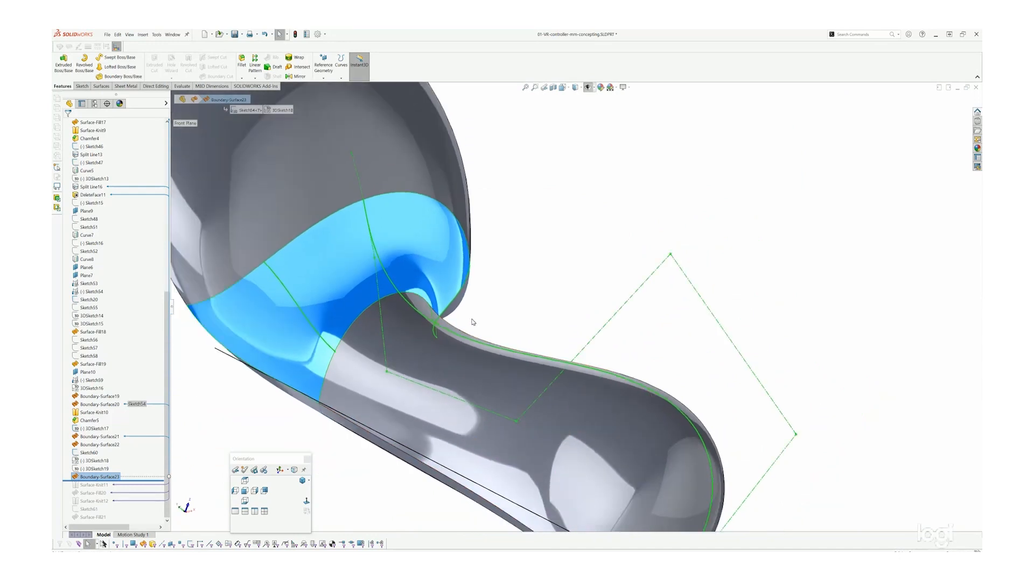
Step: Open Boundary-Surface23's definition, examine its direction curves and edge constraints on the preview, and close the definition
middle_drag(471, 329, 471, 361)
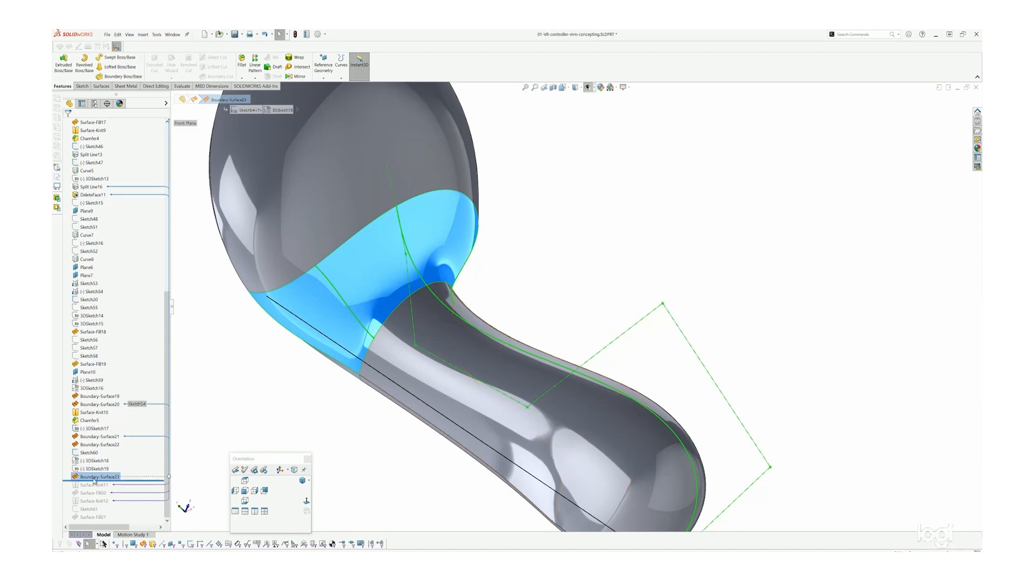
right_click(90, 478)
click(99, 385)
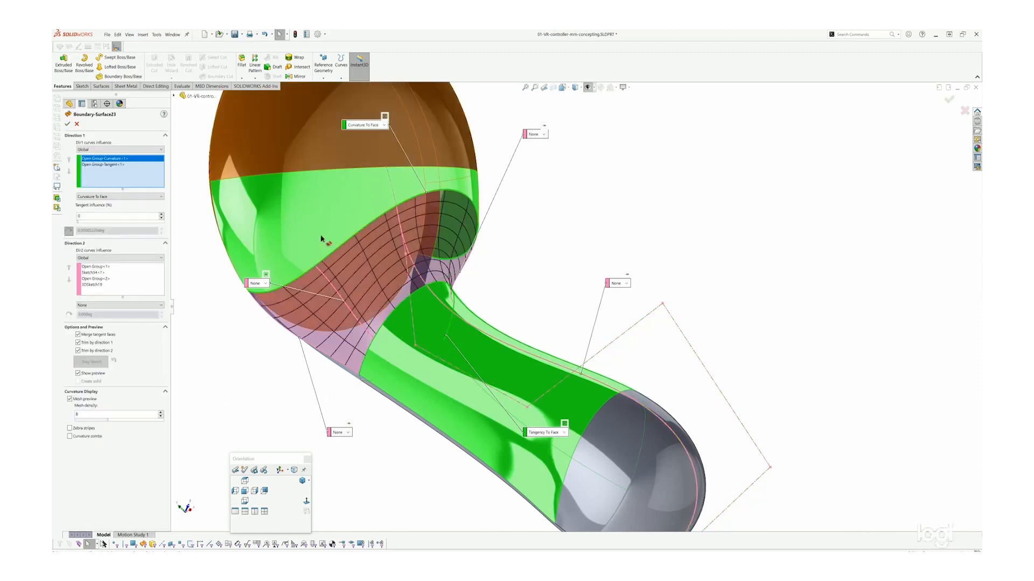
middle_drag(321, 239, 253, 199)
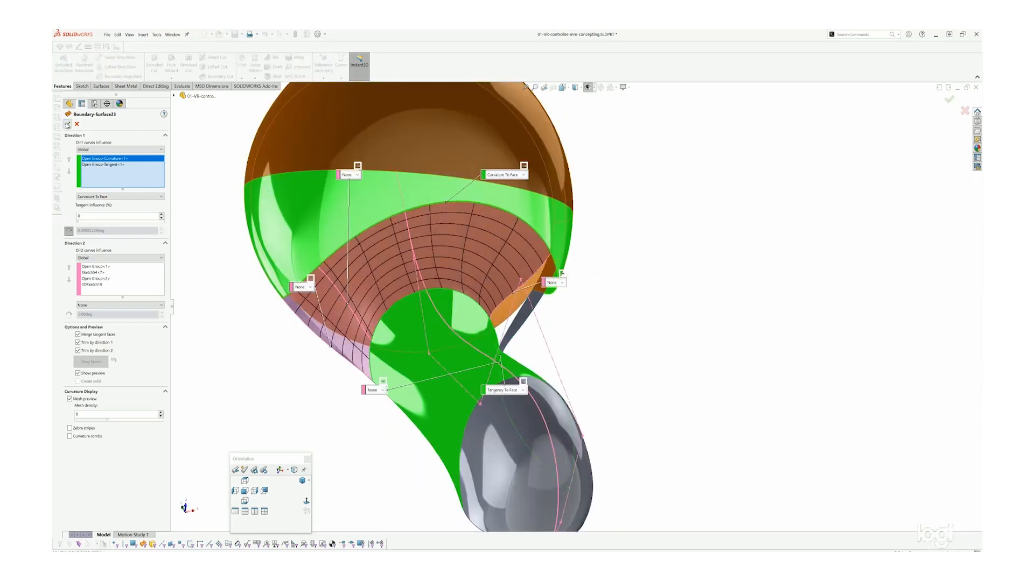
click(68, 124)
middle_drag(462, 297, 394, 242)
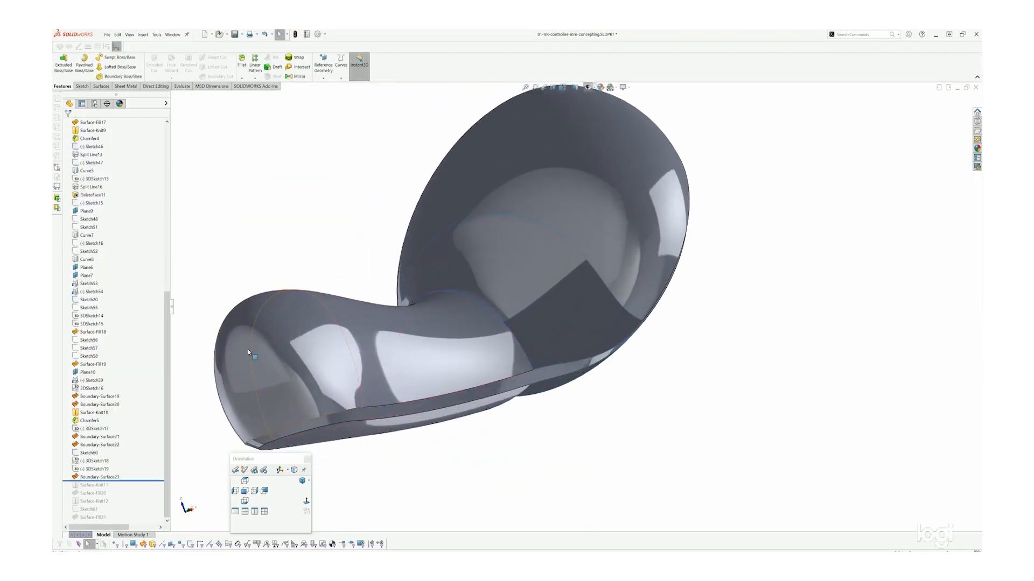
Step: Roll the history forward past Surface-Fill20, open that fill's definition, examine its patch boundary edges from several angles, and close it
drag(136, 480, 132, 494)
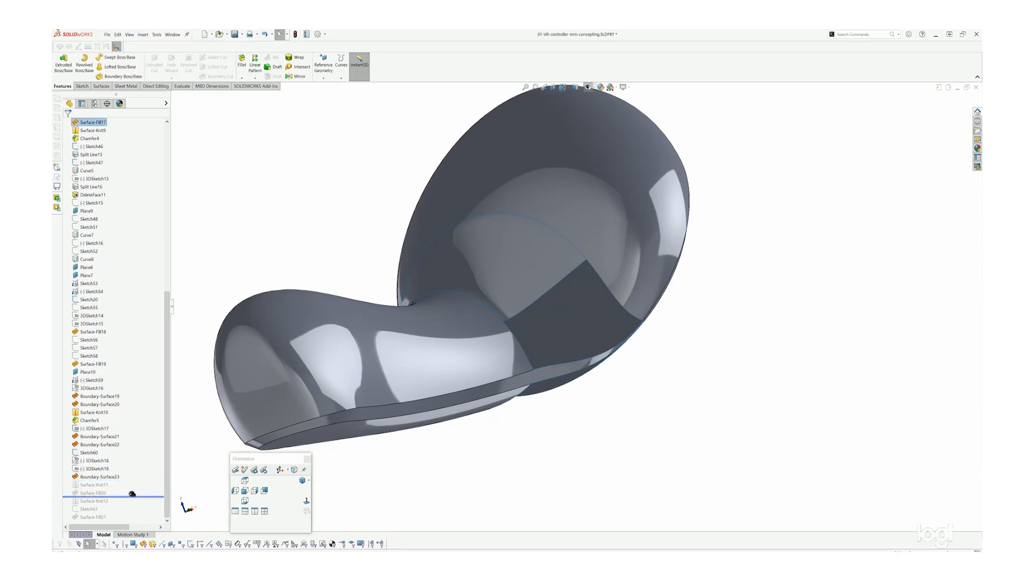
click(93, 493)
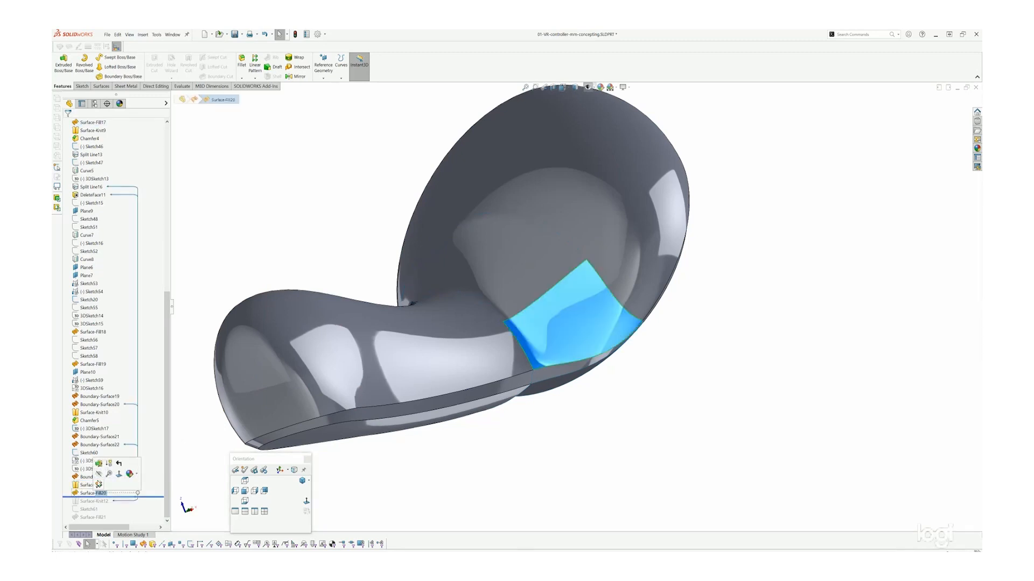
click(101, 464)
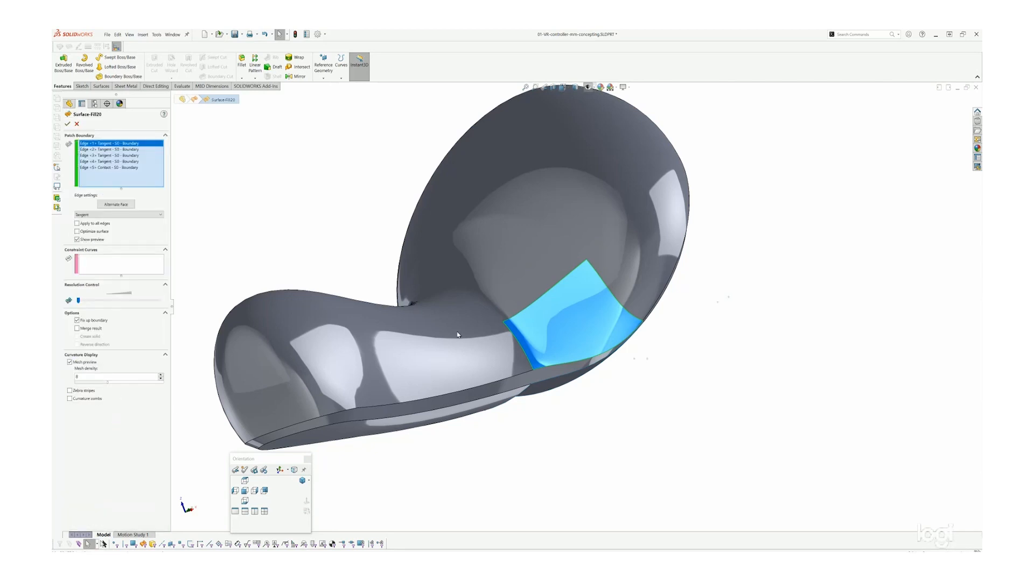
middle_drag(521, 318, 496, 231)
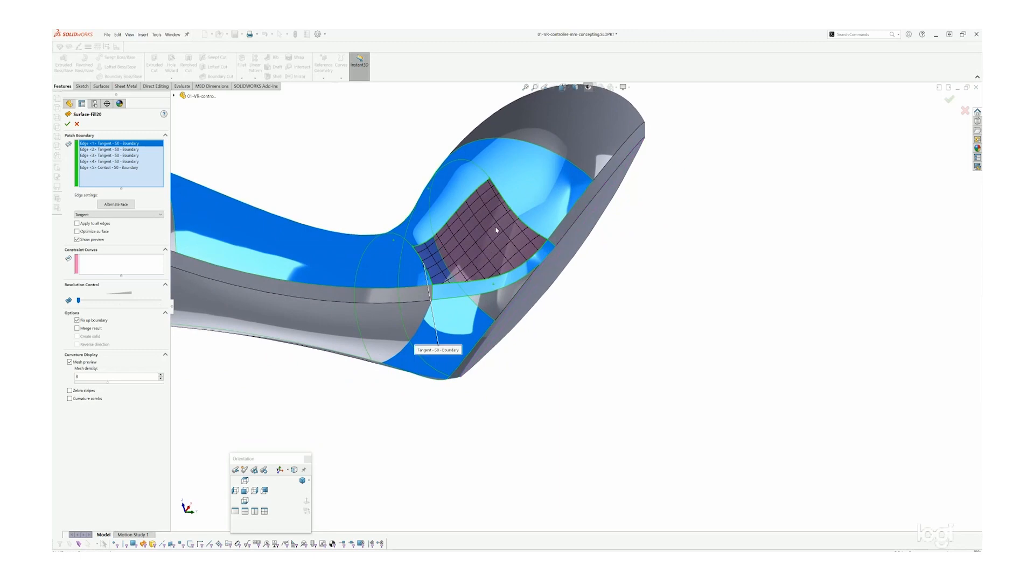
scroll(496, 234, down, 1)
scroll(495, 234, down, 2)
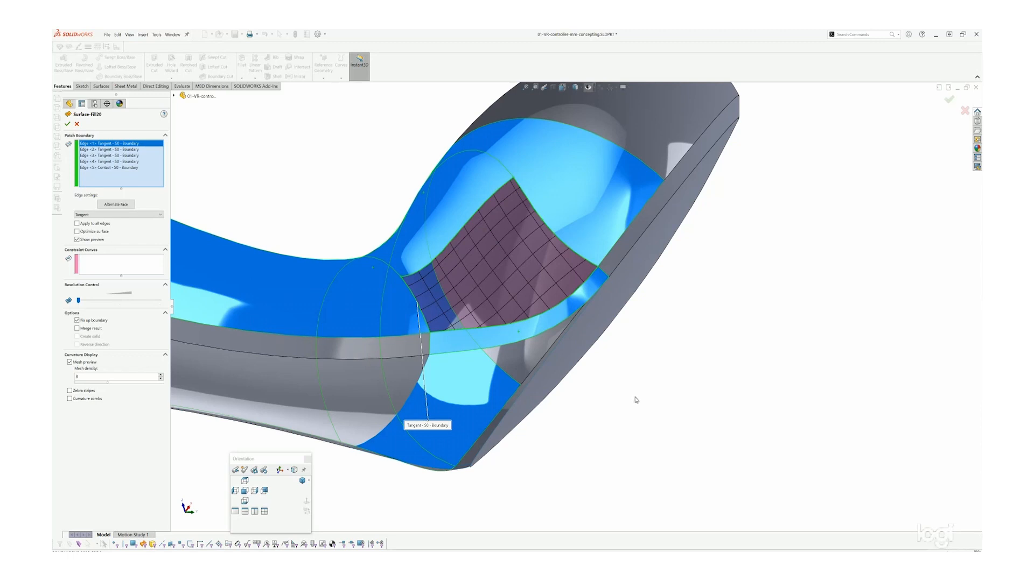
middle_drag(548, 337, 602, 278)
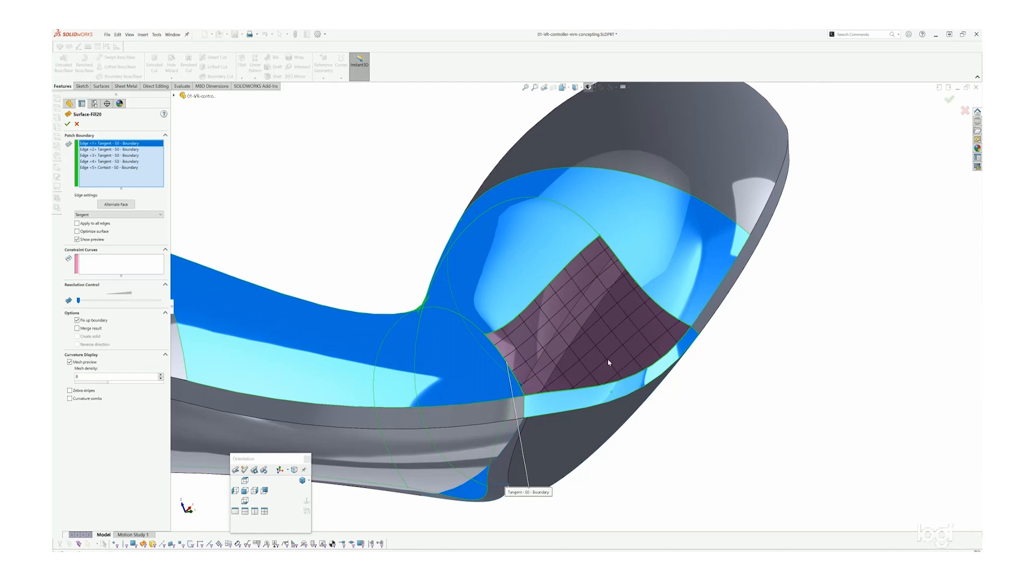
middle_drag(590, 345, 541, 339)
scroll(562, 338, up, 2)
scroll(544, 349, down, 3)
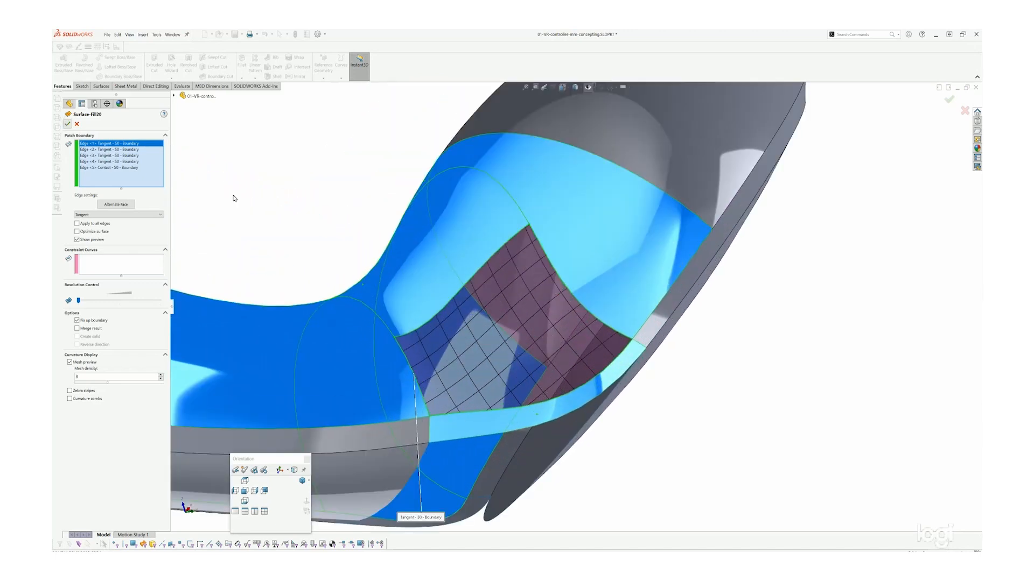
key(Return)
scroll(514, 302, up, 4)
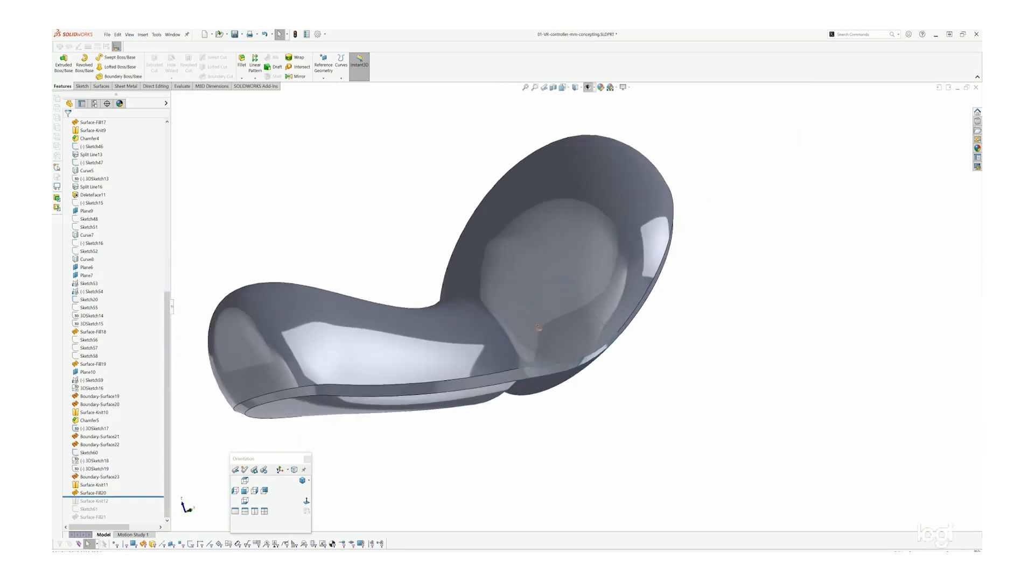
middle_drag(539, 327, 477, 349)
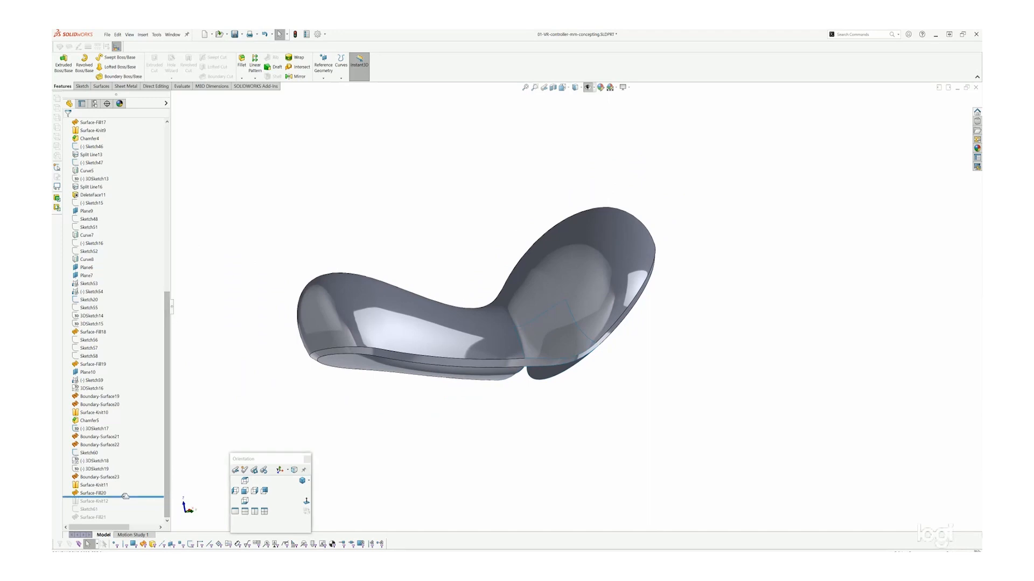
Step: Roll the history forward through Surface-Knit12 and Surface-Fill21, highlight the final fill and inspect it where the head meets the handle
drag(124, 496, 123, 506)
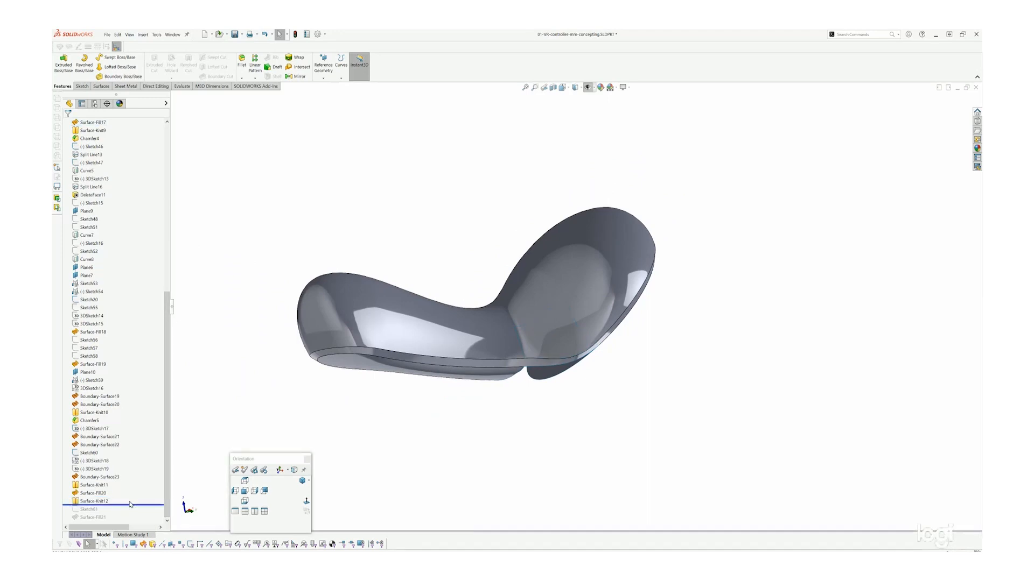
middle_drag(461, 328, 485, 232)
scroll(496, 235, down, 5)
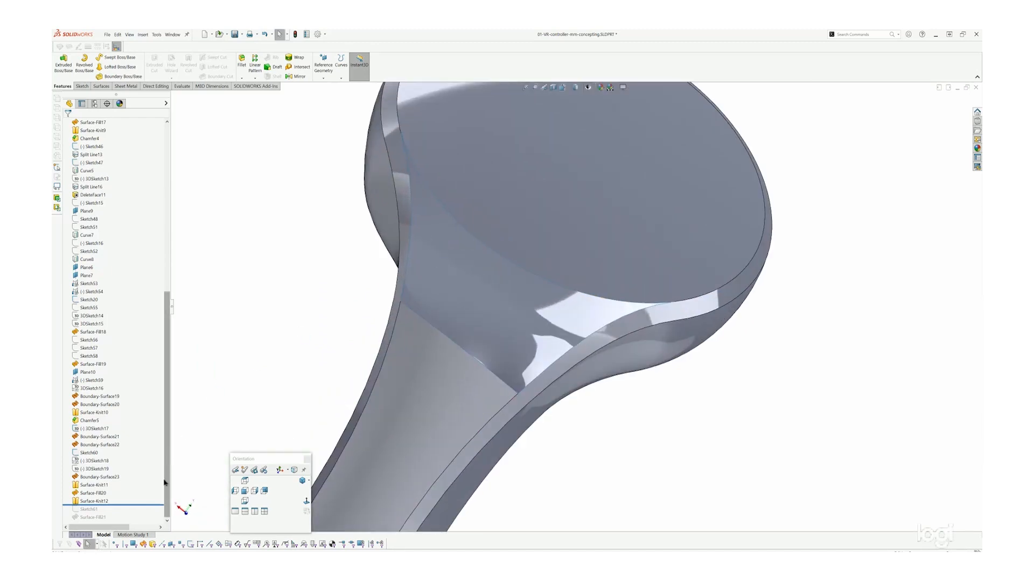
drag(129, 506, 124, 517)
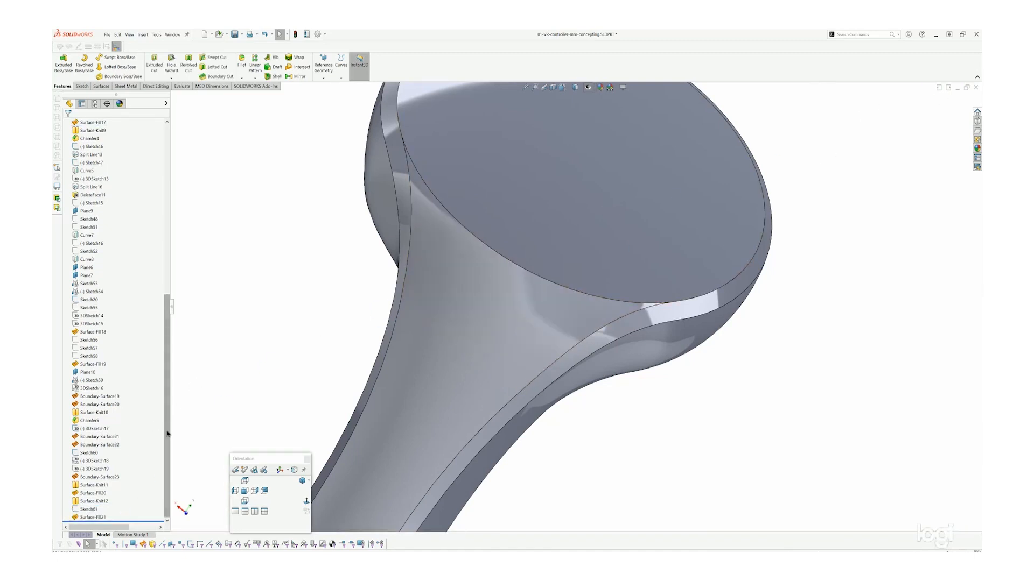
mouse_move(97, 521)
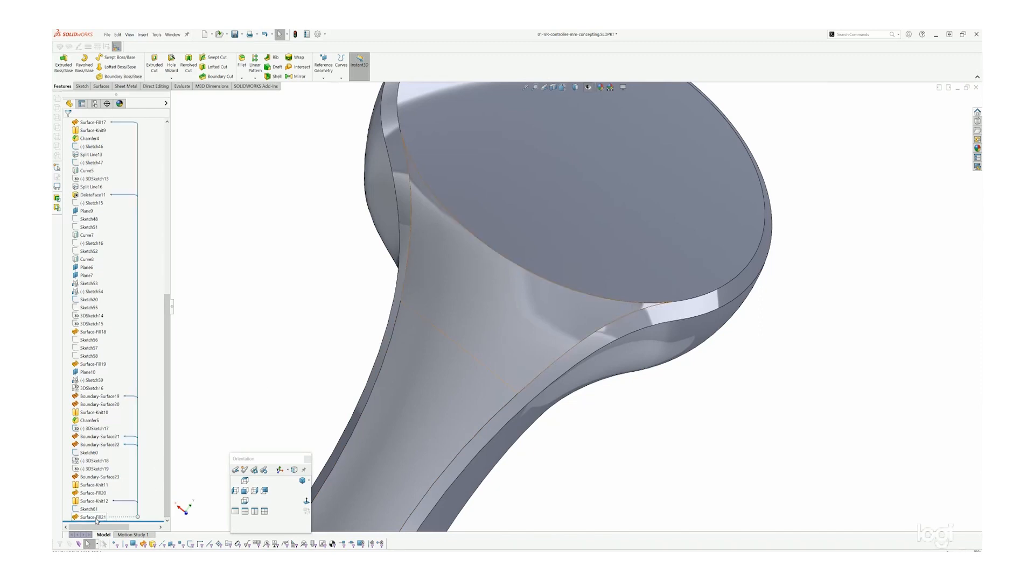
right_click(92, 518)
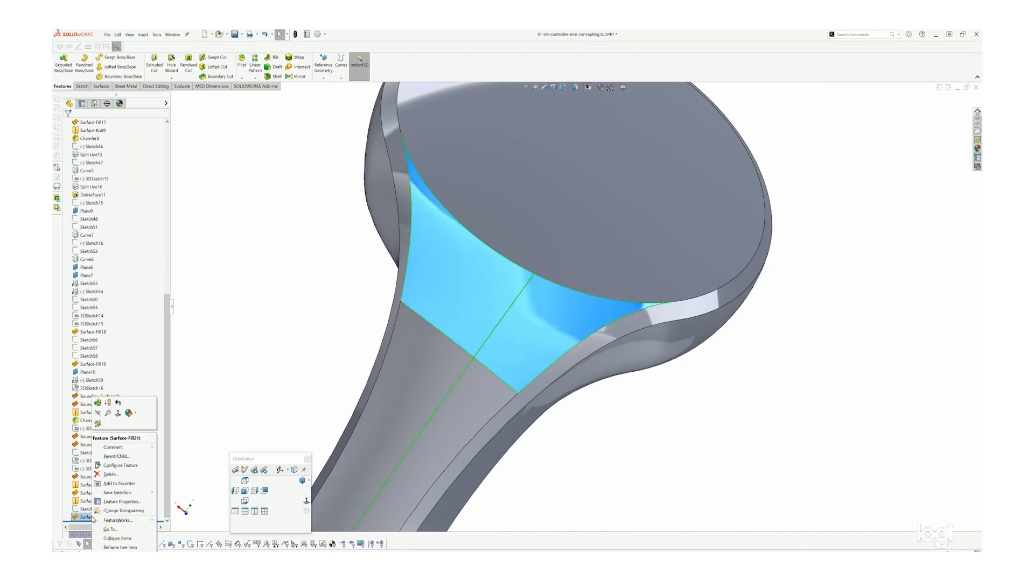
middle_drag(466, 337, 528, 350)
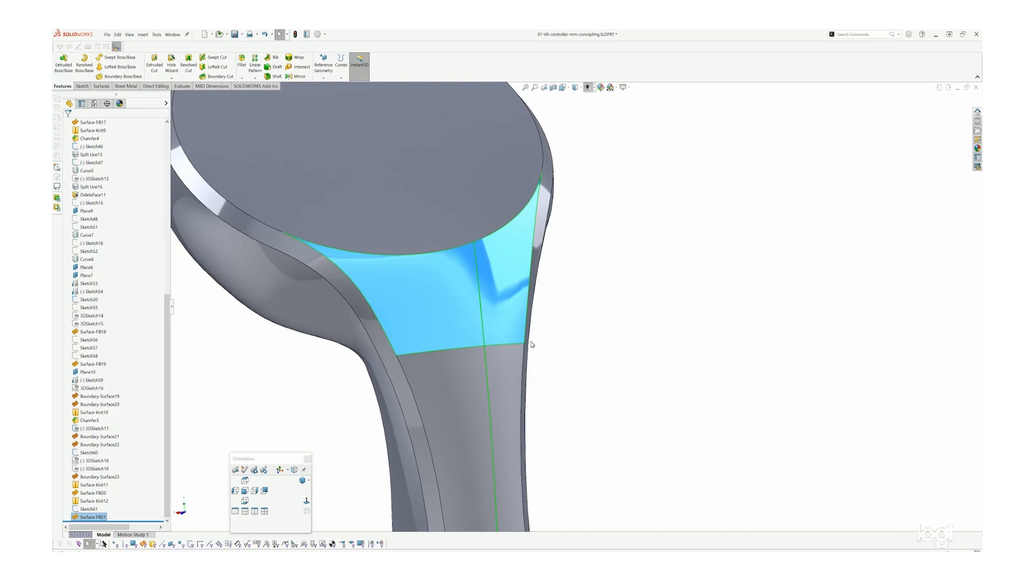
key(z)
Step: Roll back before Surface-Fill21 and set up a boundary surface using the head and handle edges in Direction 1 and both side edges in Direction 2
drag(123, 521, 123, 509)
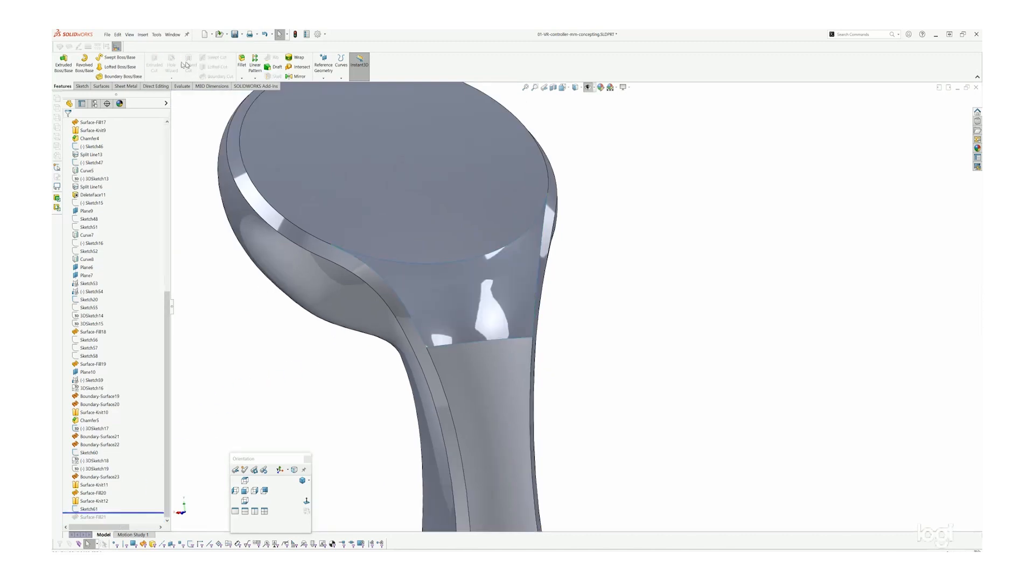
click(101, 86)
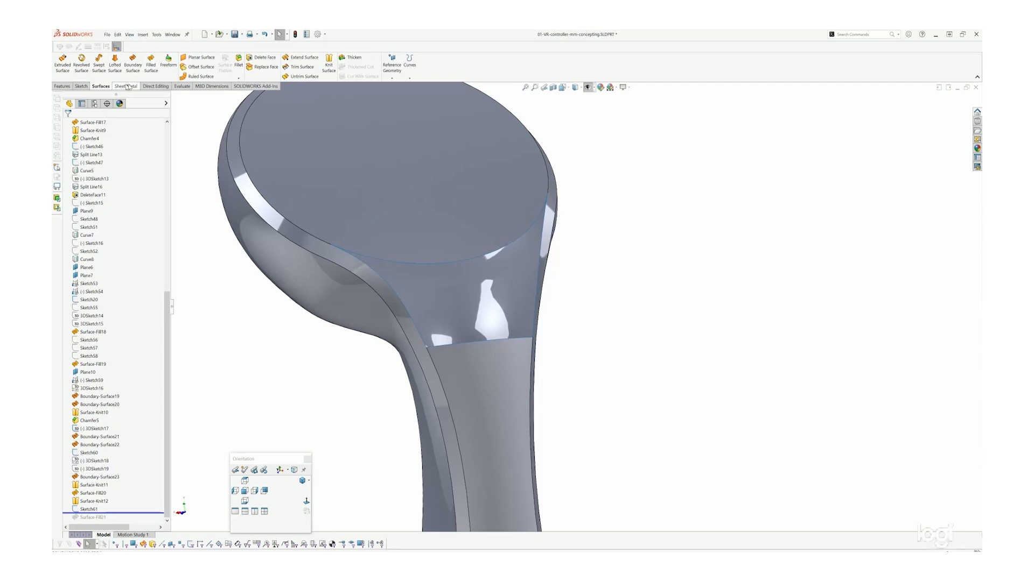
click(401, 263)
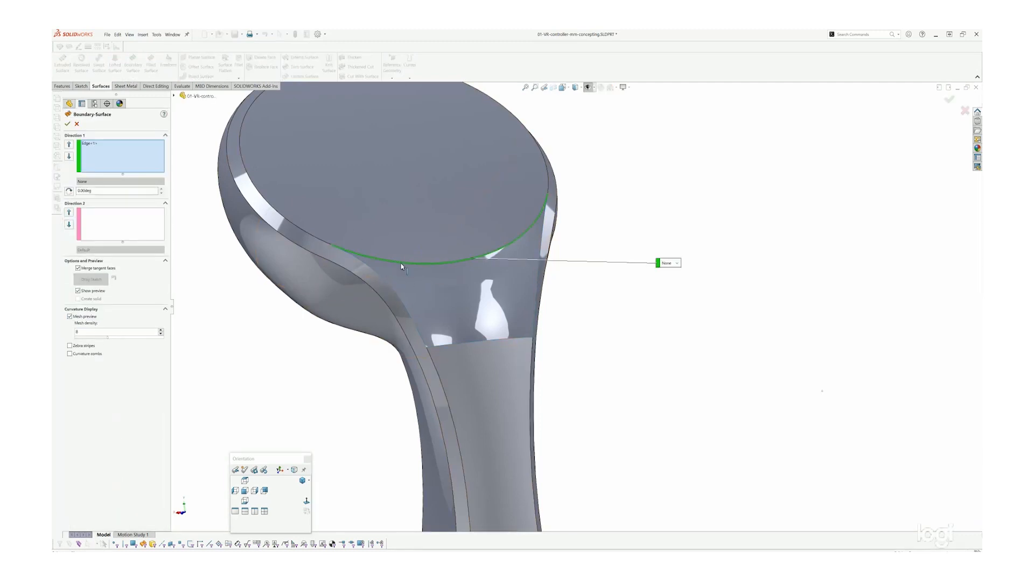
click(460, 347)
click(83, 215)
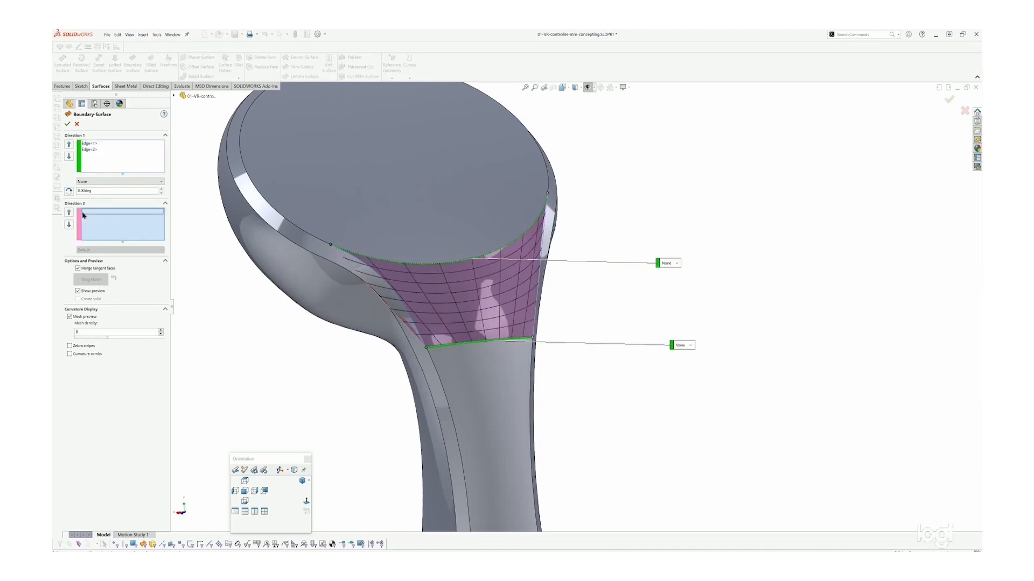
click(395, 295)
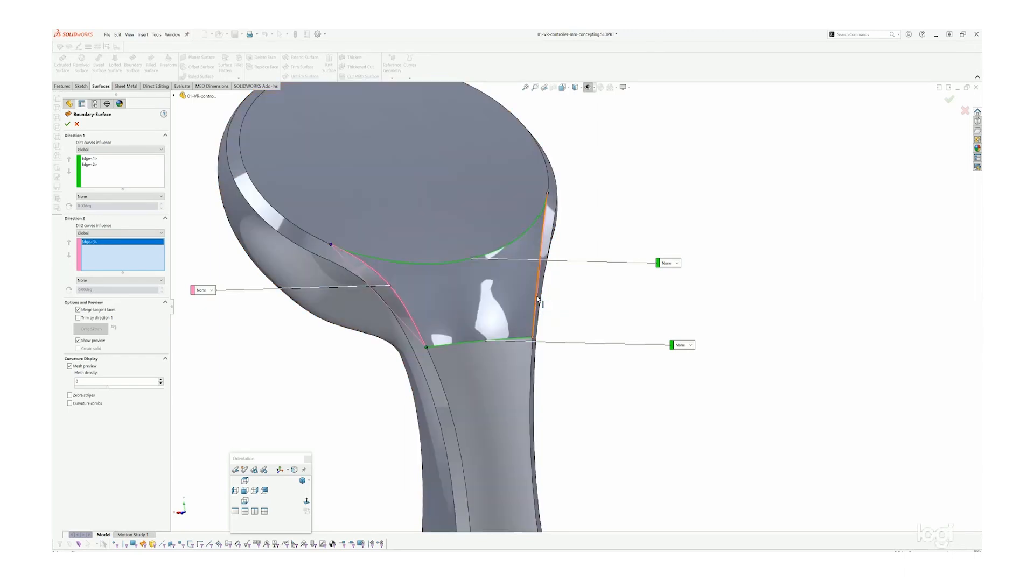
click(537, 300)
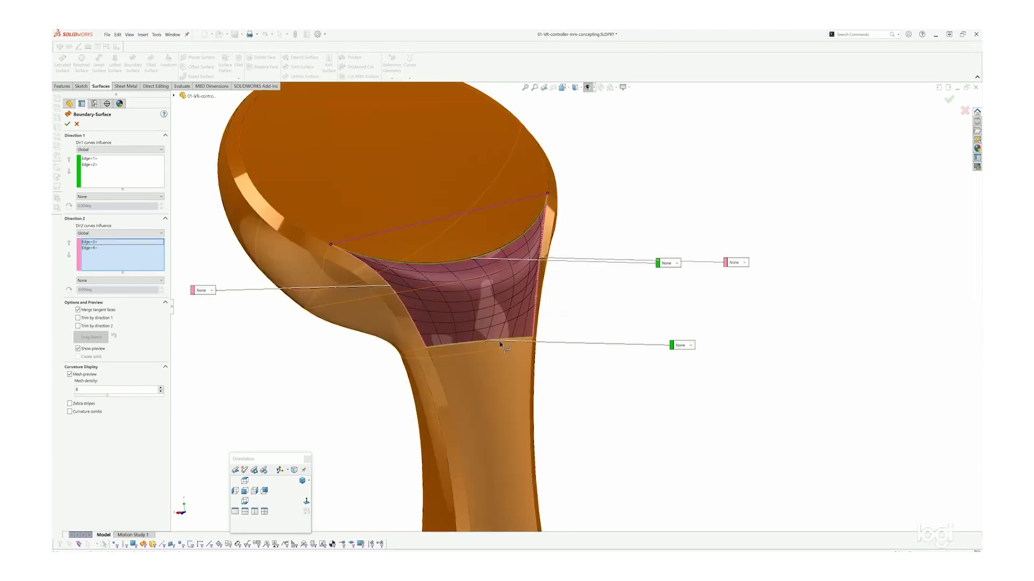
Step: Set the handle edge to Tangency To Face, inspect the preview's shape, and accept the boundary surface
middle_drag(537, 300, 556, 346)
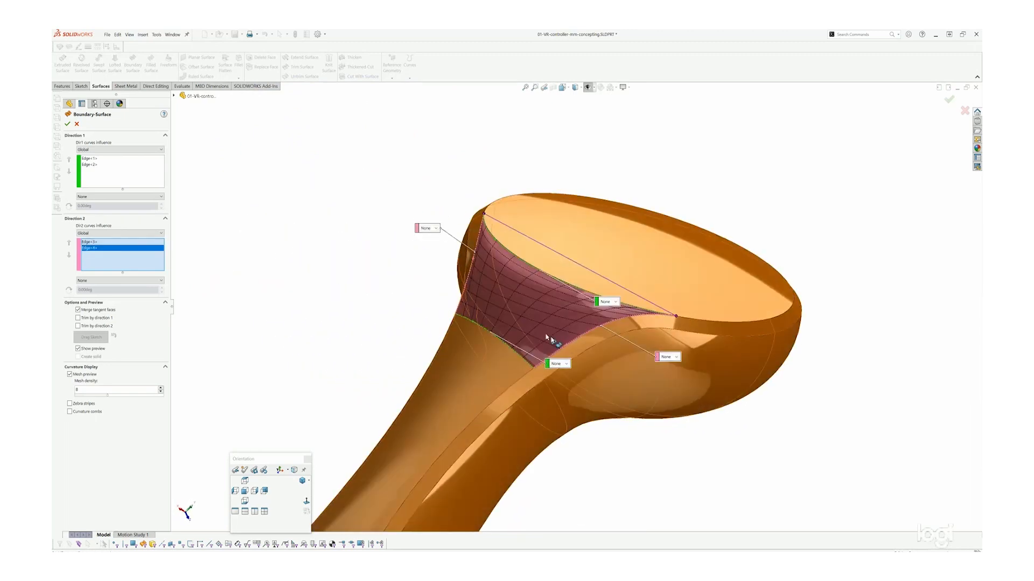
click(566, 367)
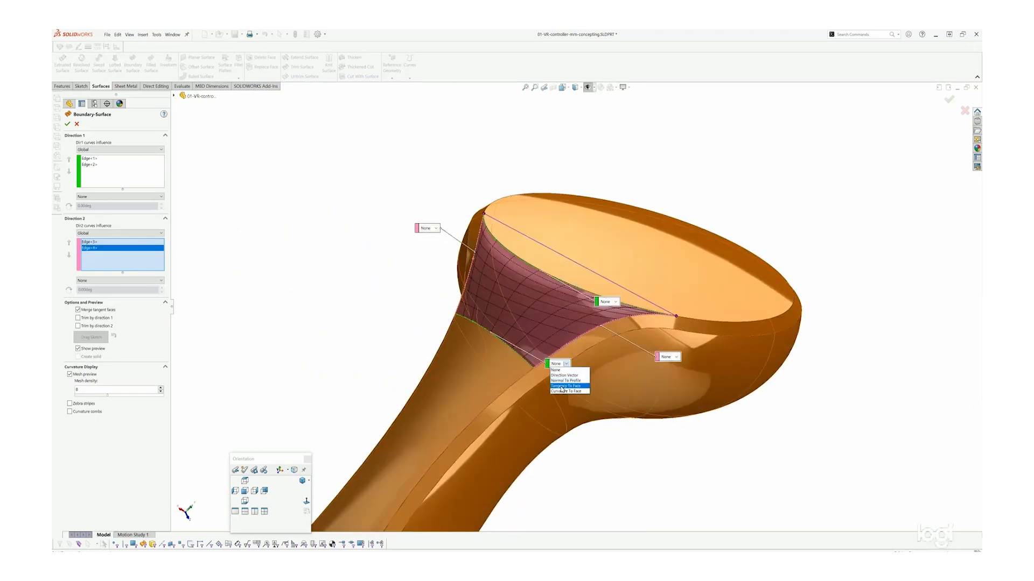
click(567, 389)
middle_drag(521, 330, 468, 278)
scroll(468, 278, down, 6)
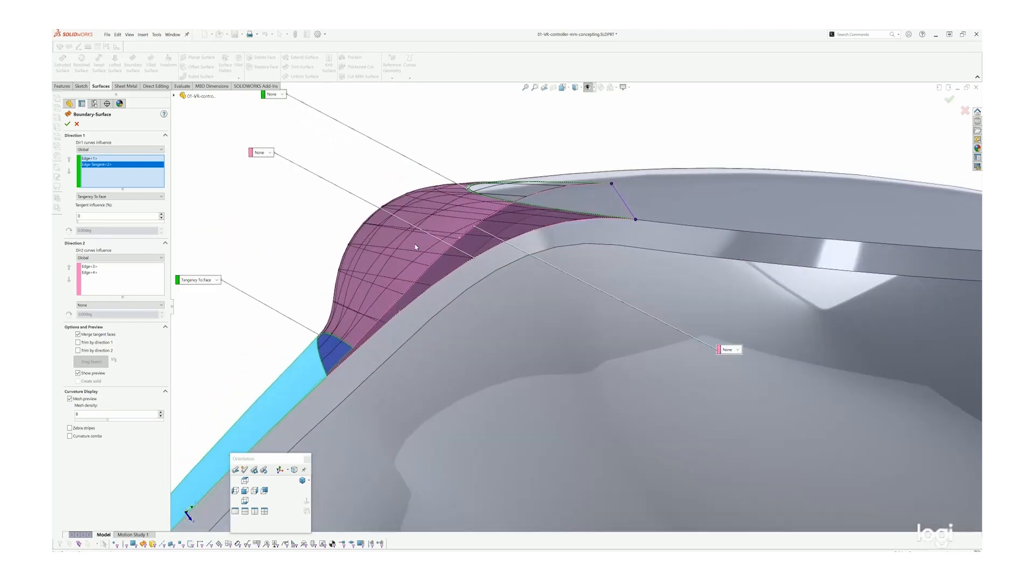
middle_drag(415, 247, 427, 259)
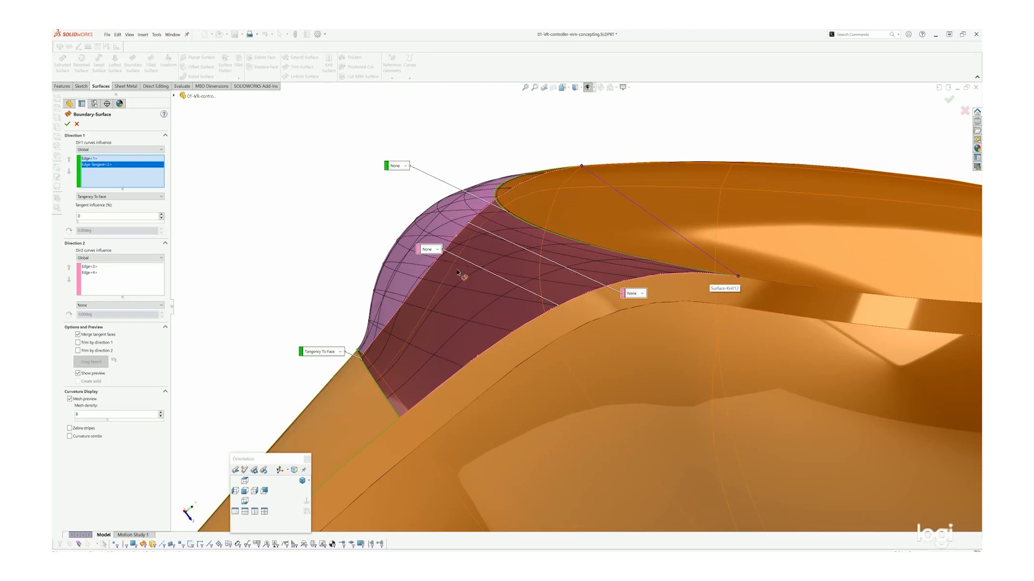
mouse_move(462, 275)
middle_down()
mouse_move(495, 287)
mouse_move(467, 264)
mouse_move(461, 275)
middle_up()
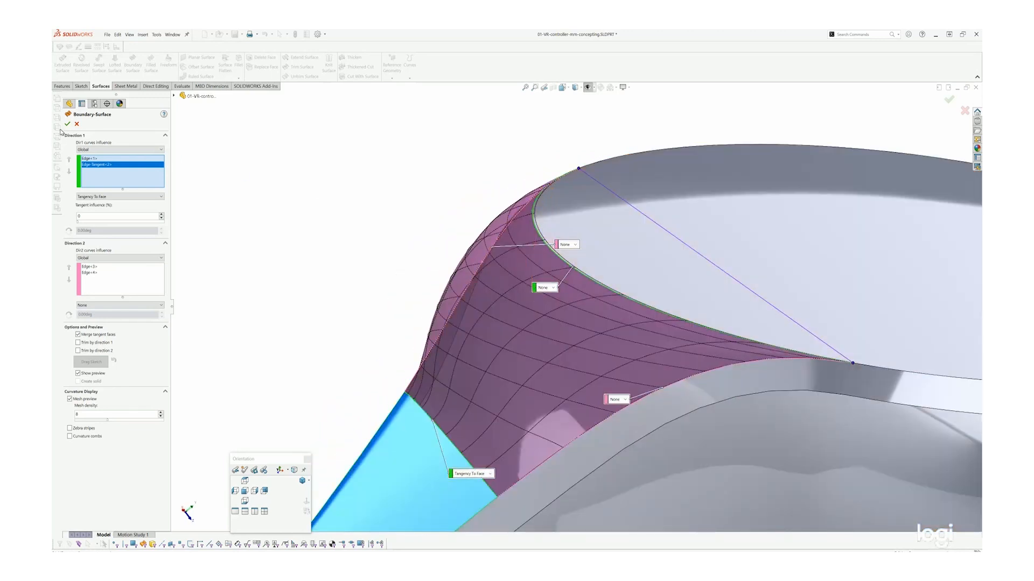
click(67, 124)
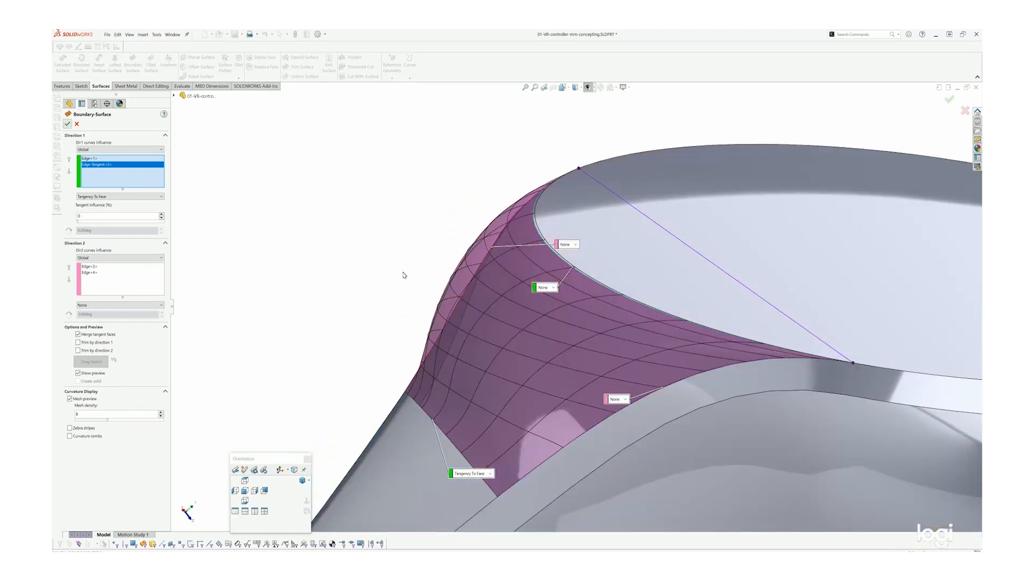
middle_drag(558, 310, 612, 353)
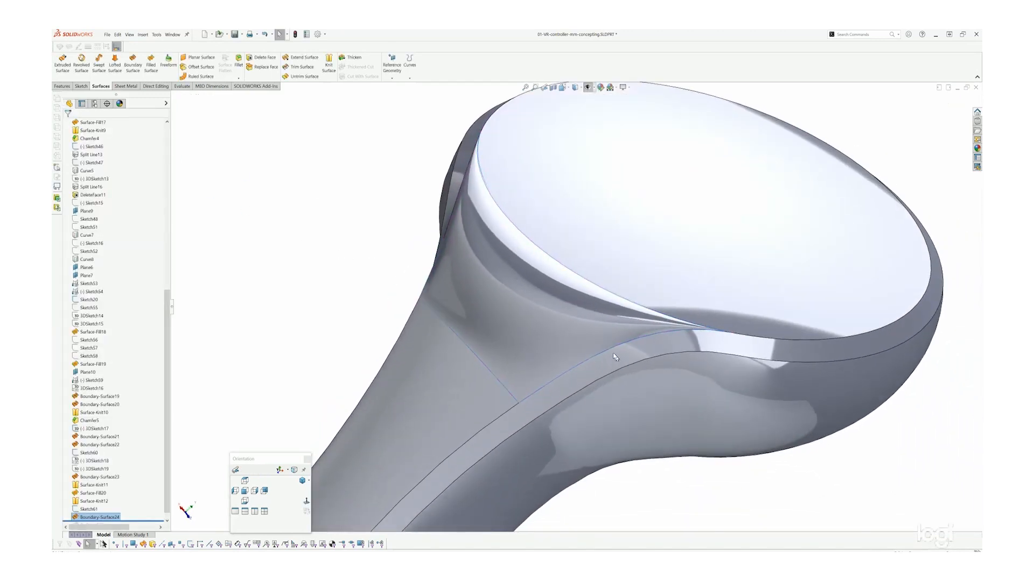
Step: Turn on the Curvature display and examine the new boundary surface's narrow corner beside the head's flat face
click(130, 34)
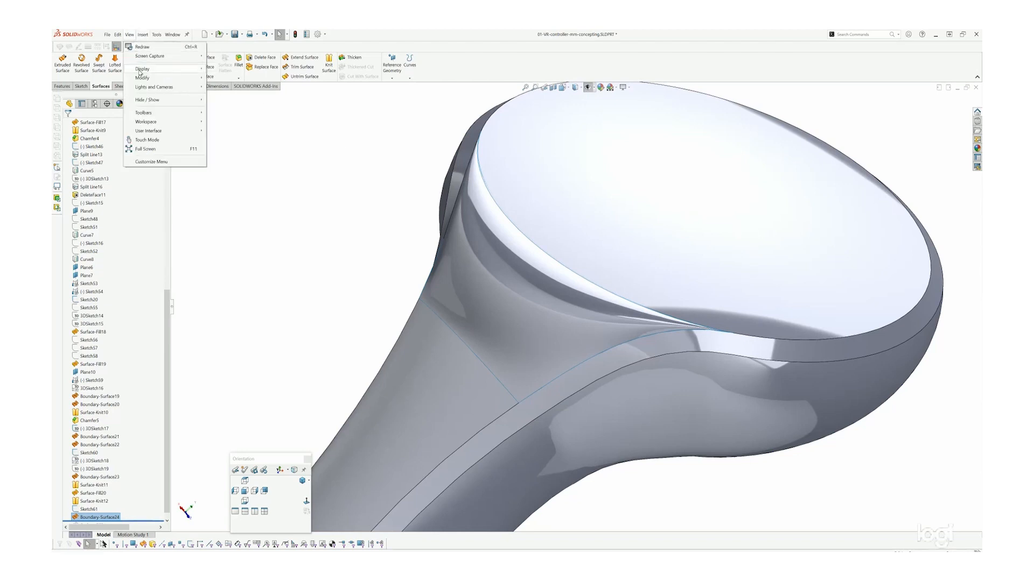
mouse_move(140, 70)
click(216, 177)
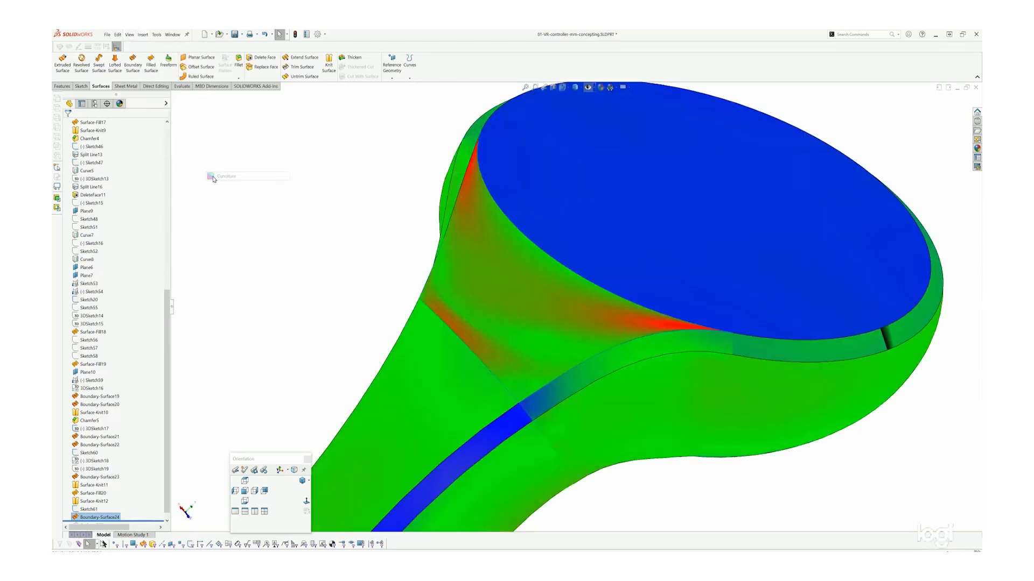
scroll(647, 325, down, 3)
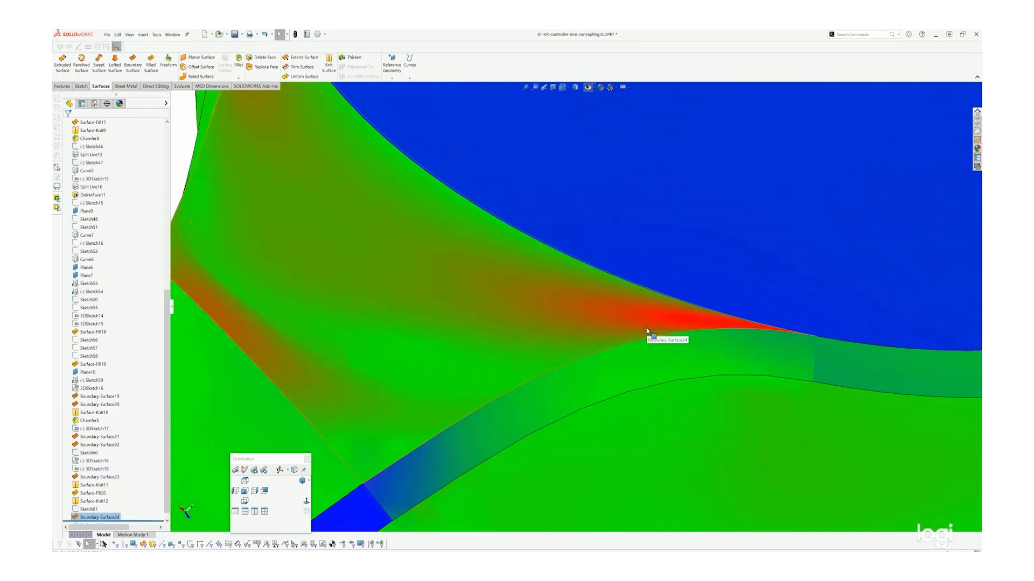
Step: Examine the boundary surface's curvature along its head and handle edges and how it flows into the neighbouring faces
scroll(646, 330, up, 4)
scroll(645, 318, down, 1)
scroll(645, 318, down, 2)
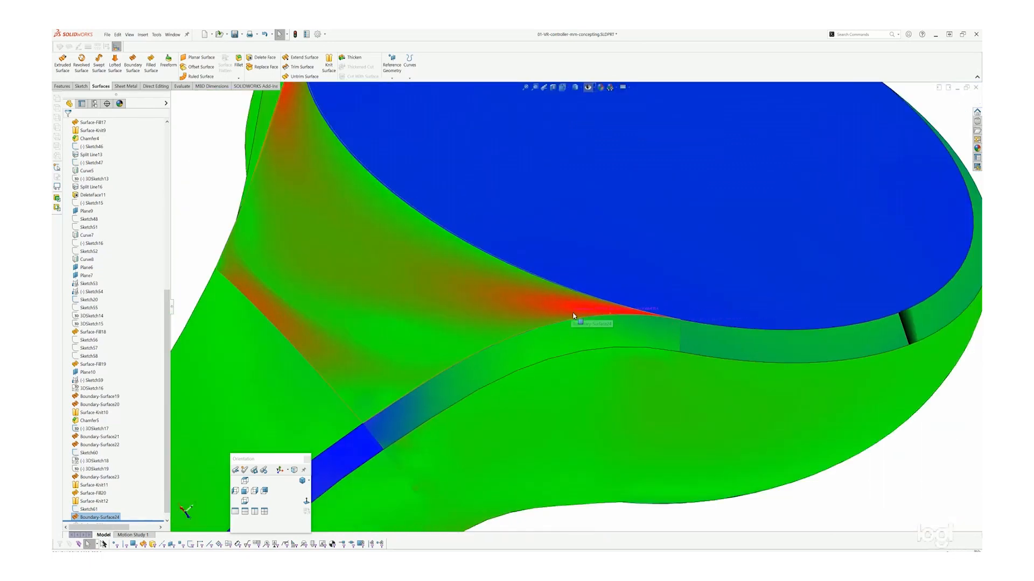
scroll(572, 317, up, 5)
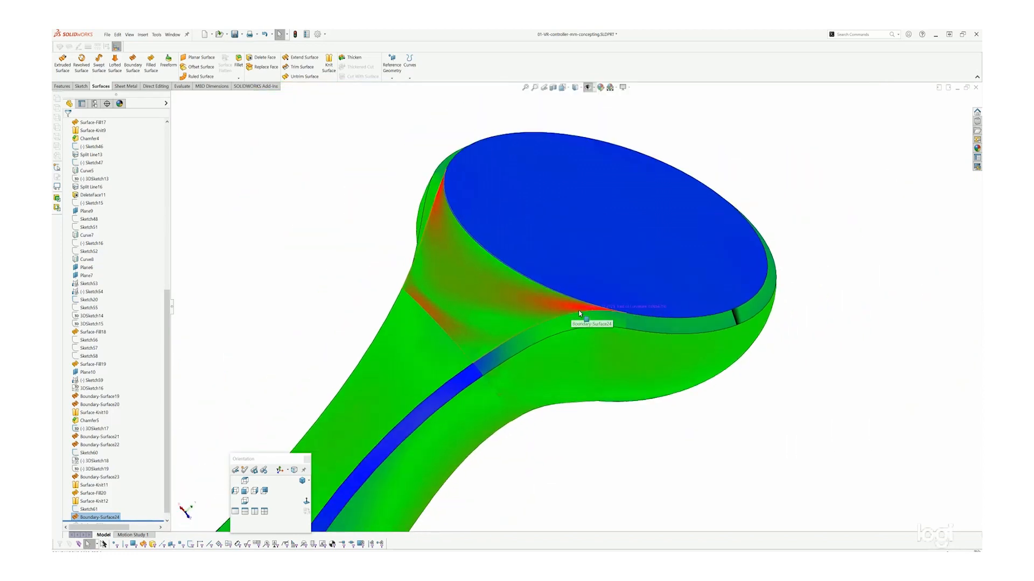
scroll(571, 318, down, 4)
scroll(572, 319, down, 2)
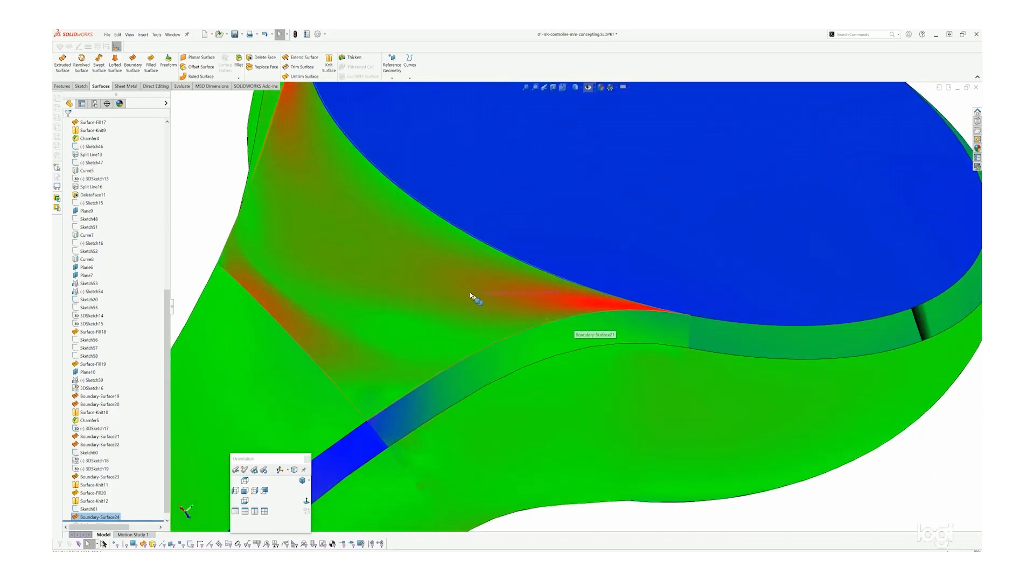
scroll(521, 317, up, 2)
scroll(526, 312, up, 1)
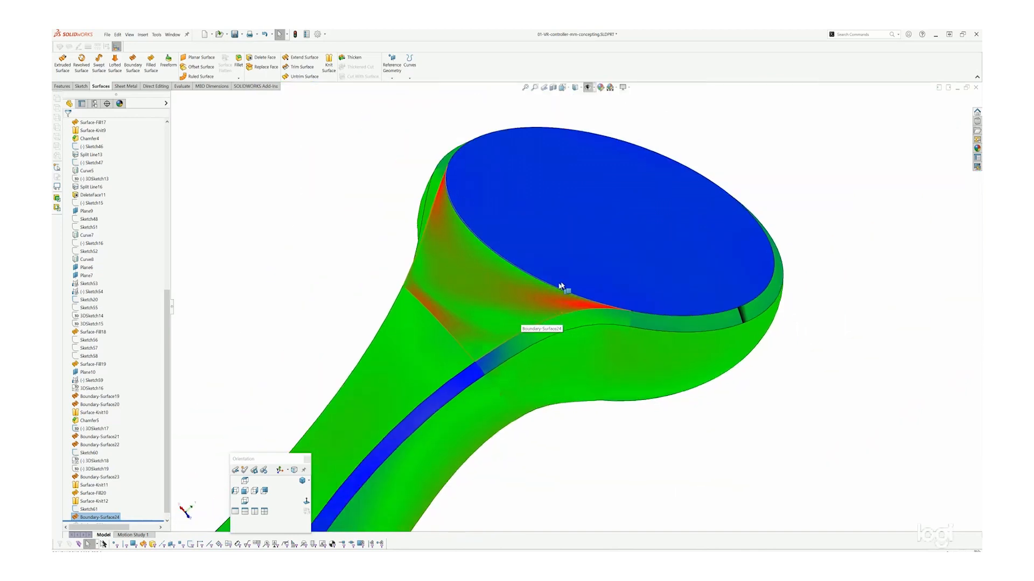
scroll(563, 303, down, 3)
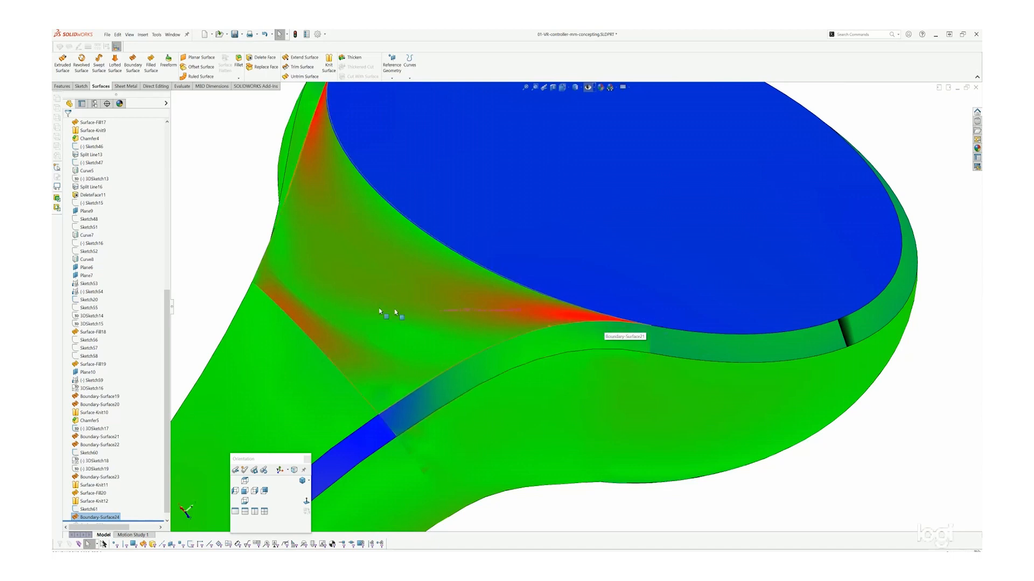
Step: Delete the comparison boundary surface Boundary-Surface24 and roll the history forward past Surface-Fill21
drag(168, 340, 168, 345)
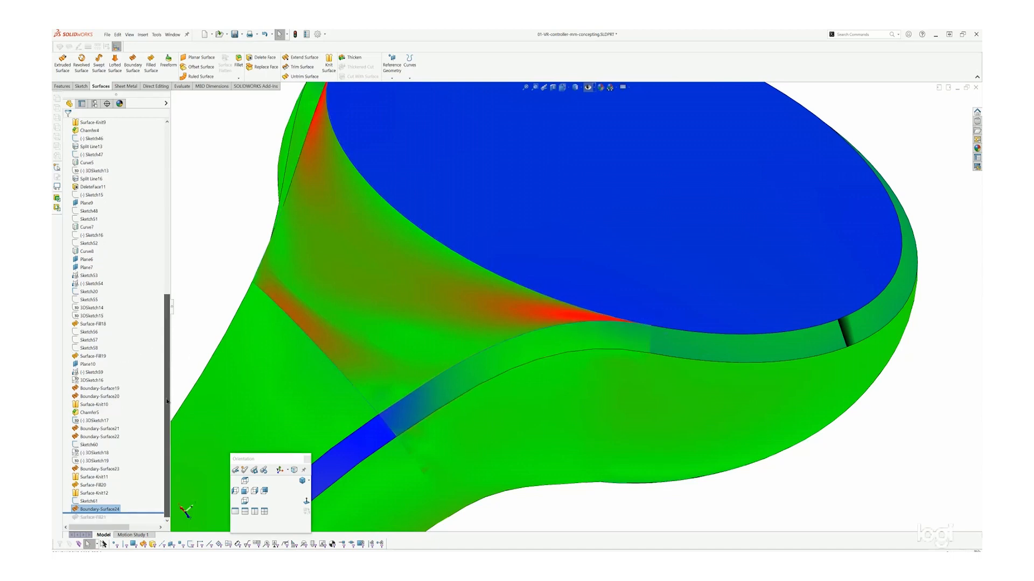
click(104, 509)
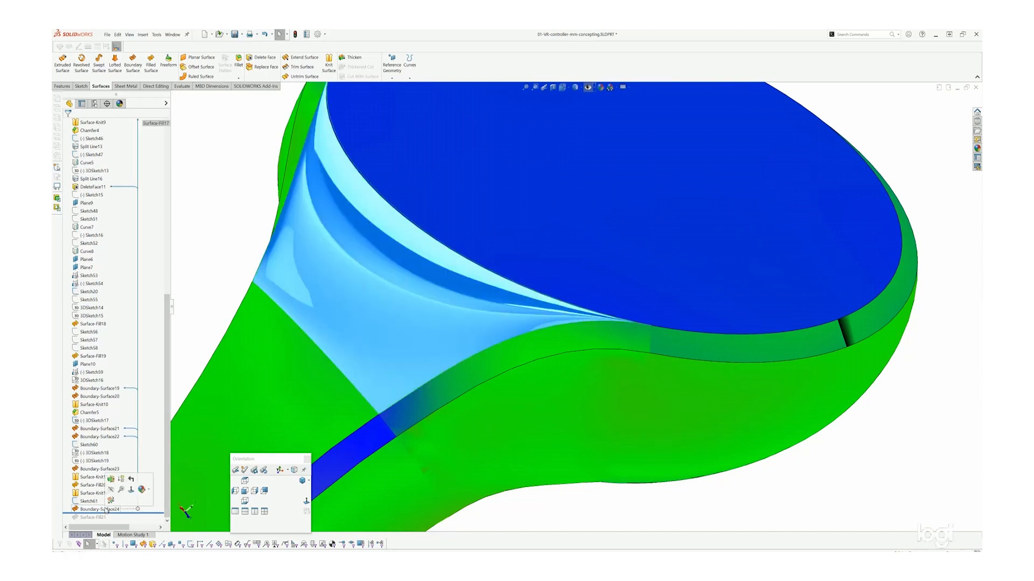
key(Delete)
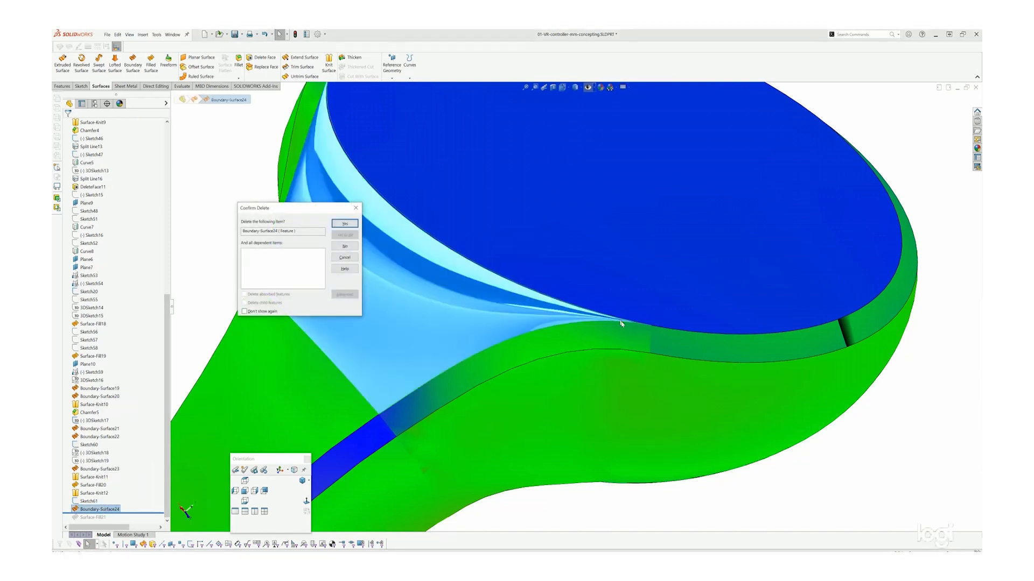
click(355, 225)
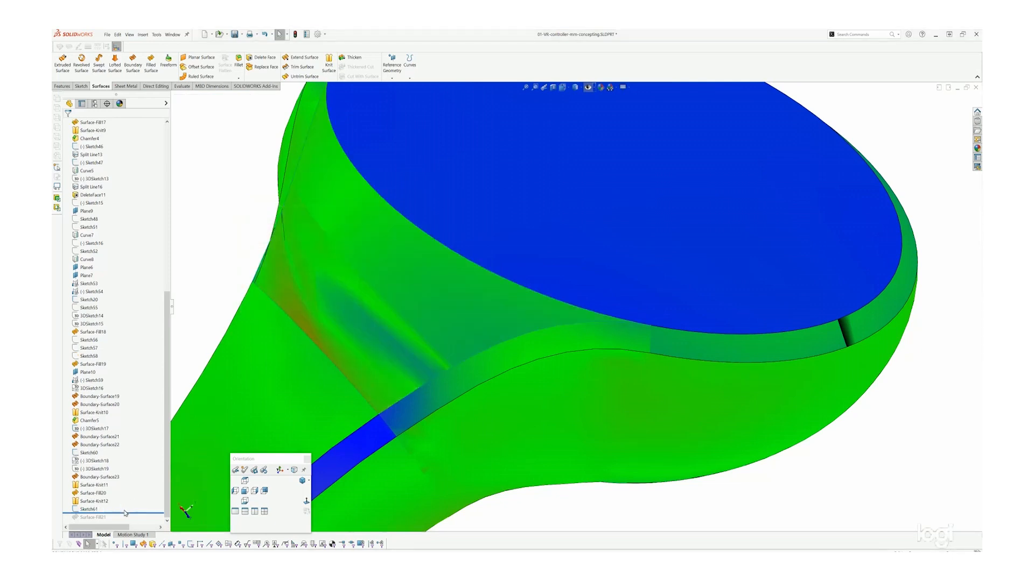
drag(124, 512, 124, 522)
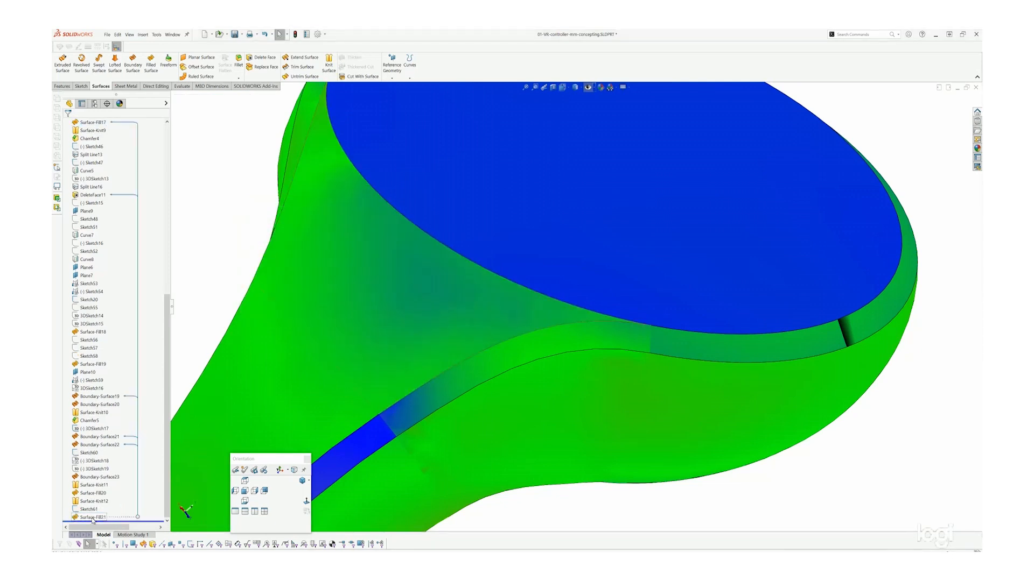
Step: Open Surface-Fill21's definition, raise its preview mesh density to 12, and inspect the fill between head and handle
click(91, 518)
click(98, 405)
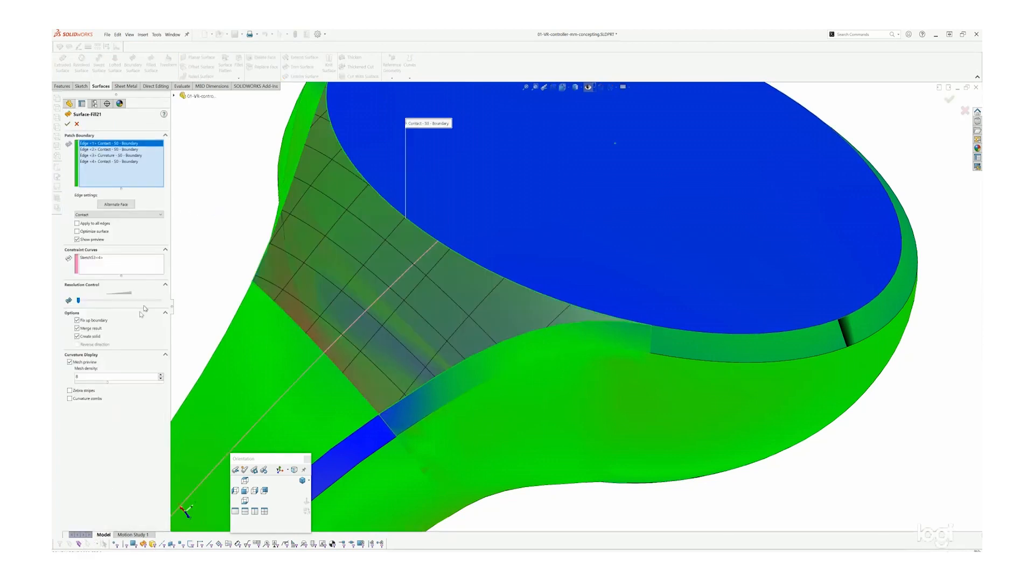
drag(110, 386, 127, 386)
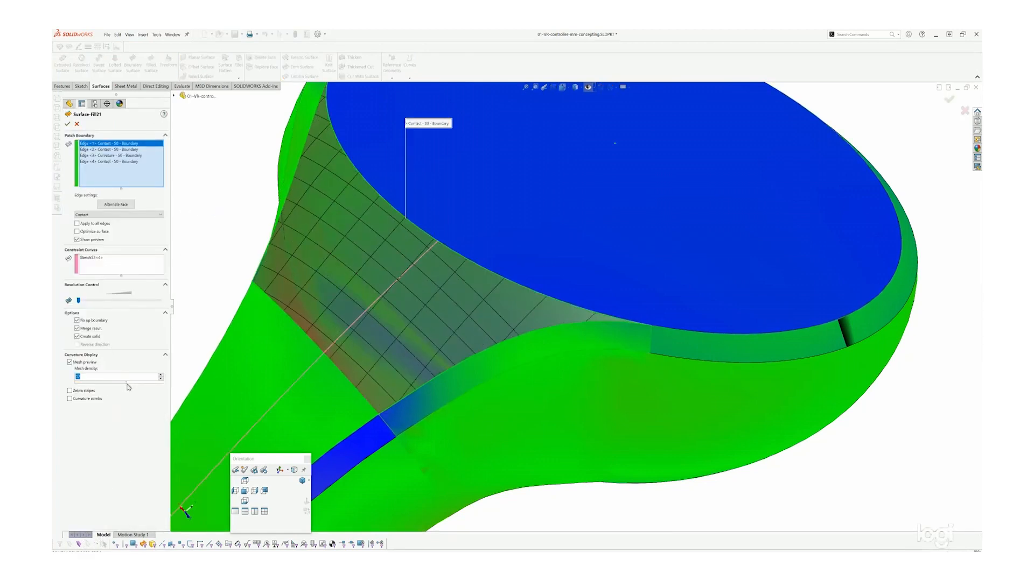
scroll(484, 342, up, 3)
scroll(505, 336, down, 2)
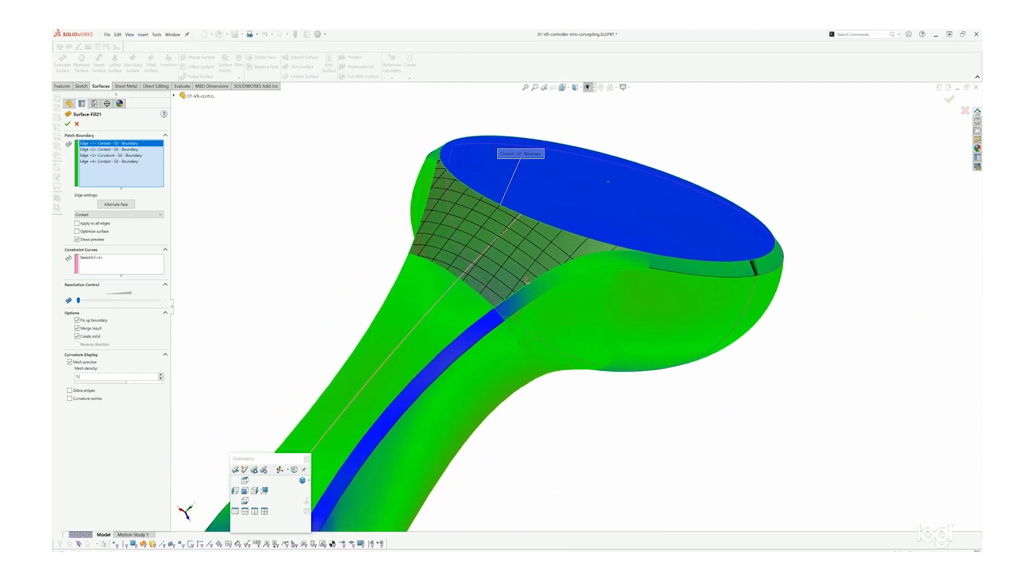
scroll(525, 231, down, 2)
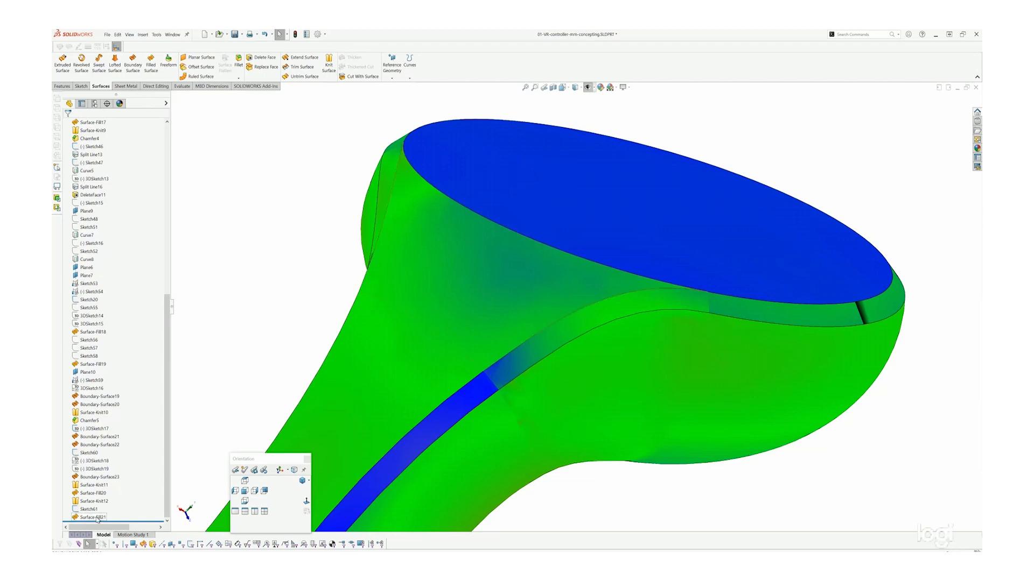
Step: Reopen Surface-Fill21's definition, review its Merge result and Create solid options, and accept the feature
right_click(91, 518)
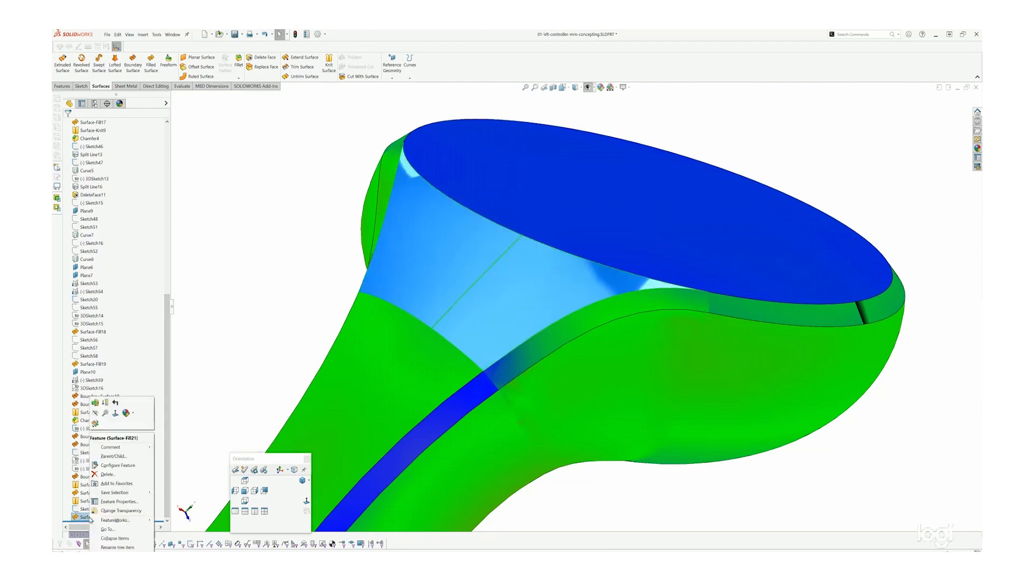
click(95, 403)
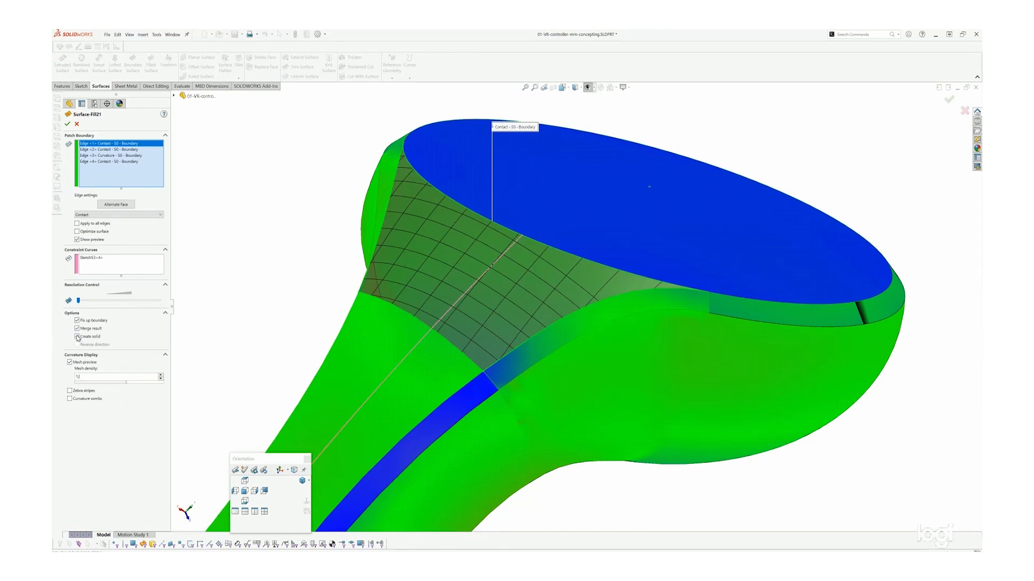
click(68, 125)
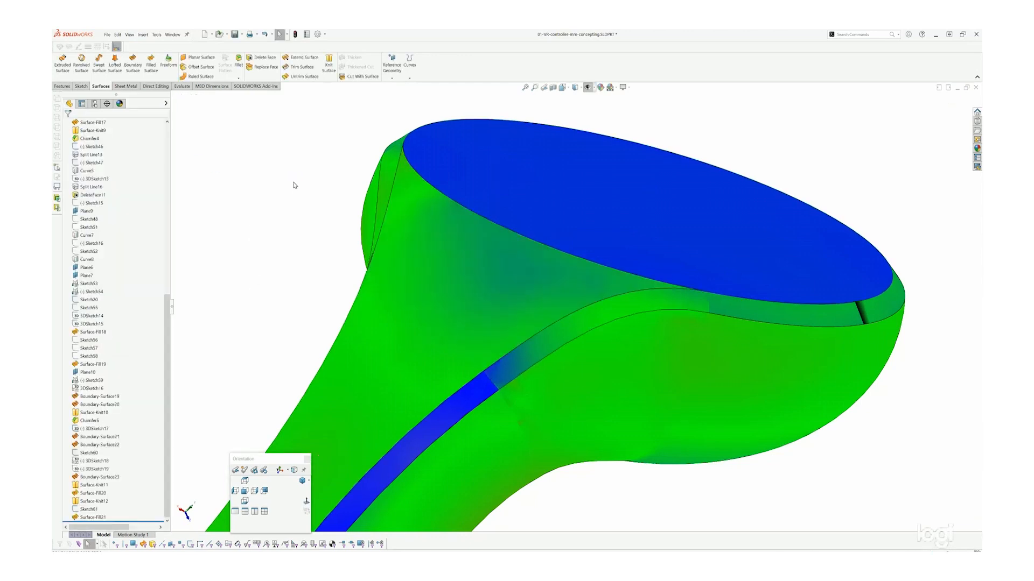
Step: Turn off the Curvature display and look over the controller in its normal shading
click(143, 35)
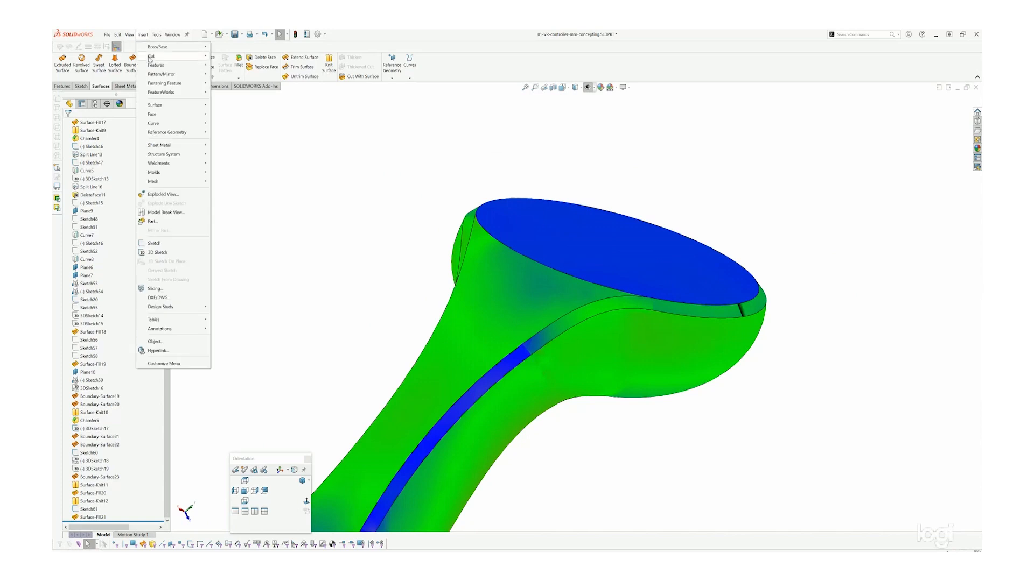
mouse_move(146, 56)
mouse_move(129, 35)
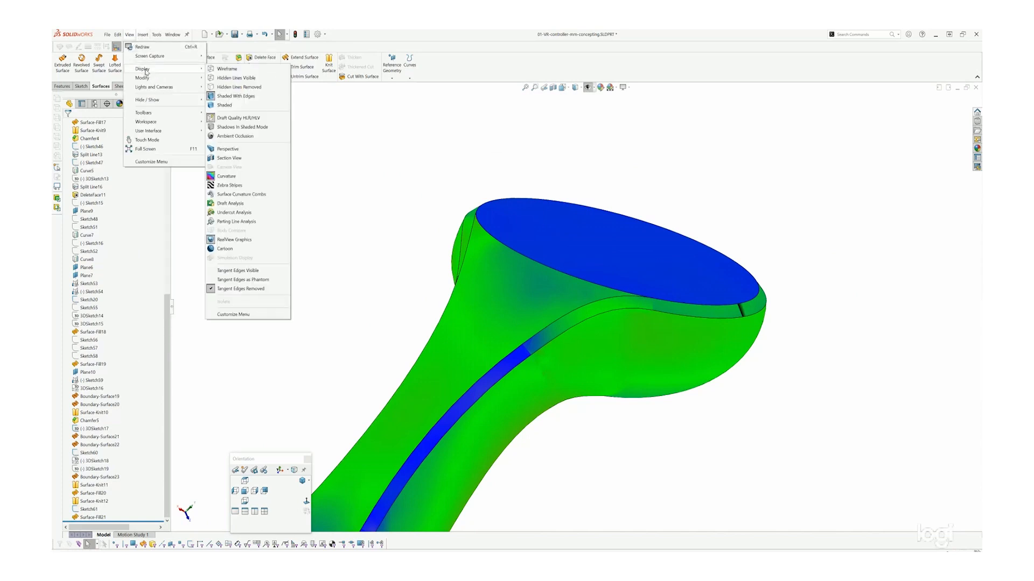
click(222, 176)
middle_drag(467, 322, 657, 341)
scroll(648, 350, up, 3)
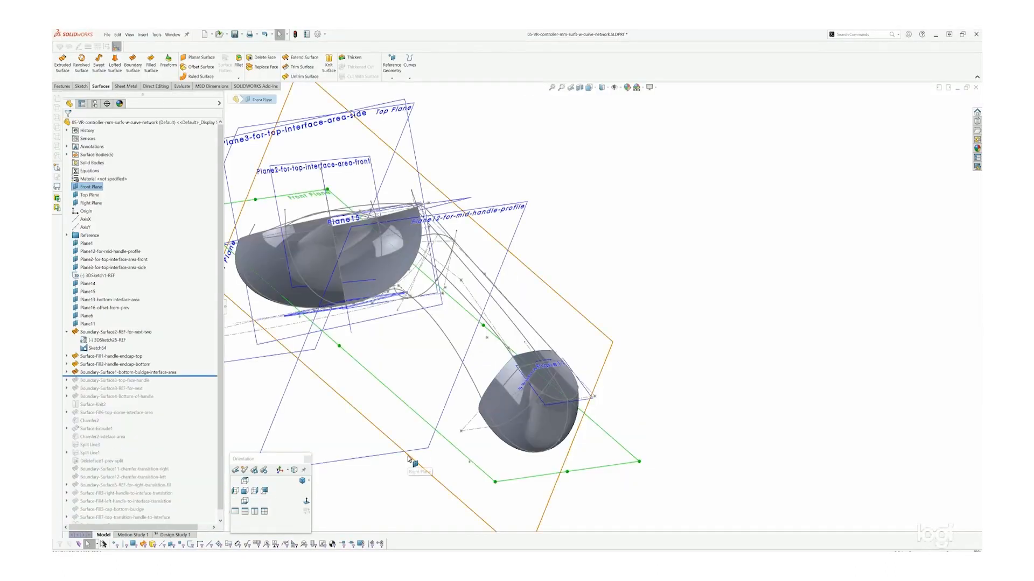
Step: Roll the curve-network part's history to the end and review the complete surface feature list
right_click(143, 373)
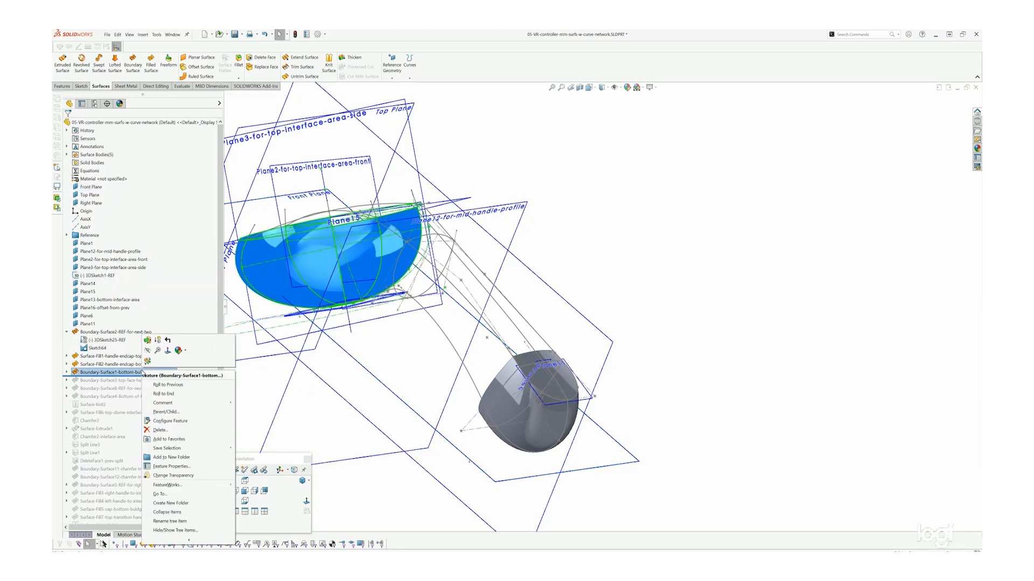
click(155, 397)
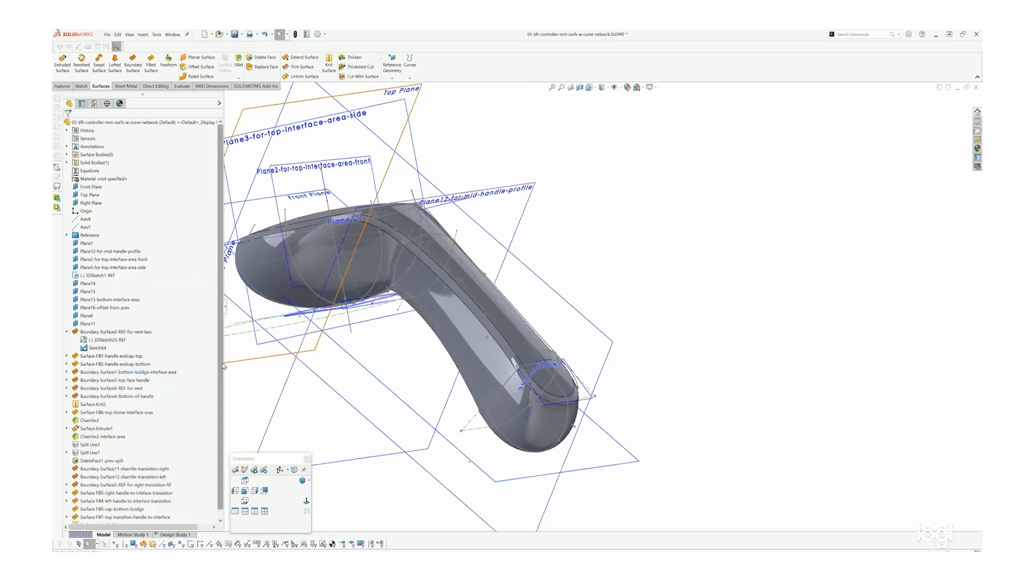
scroll(222, 334, down, 1)
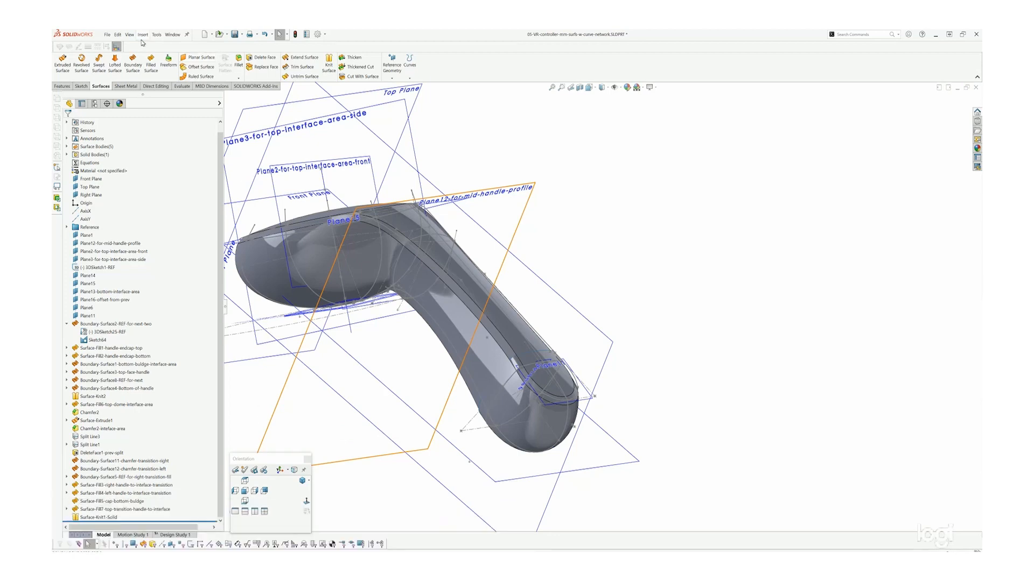
Step: Switch to 06-VR-controller-mm-complete-design, examine the finished controller, and return to 05-VR-controller-mm-surfs-w-curve-network
click(171, 35)
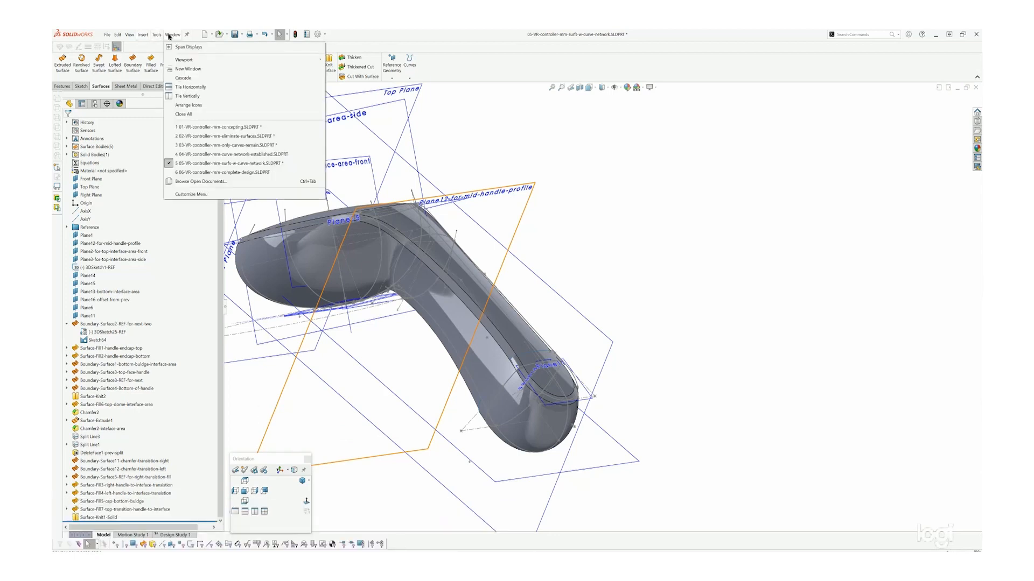
click(244, 173)
scroll(603, 325, down, 5)
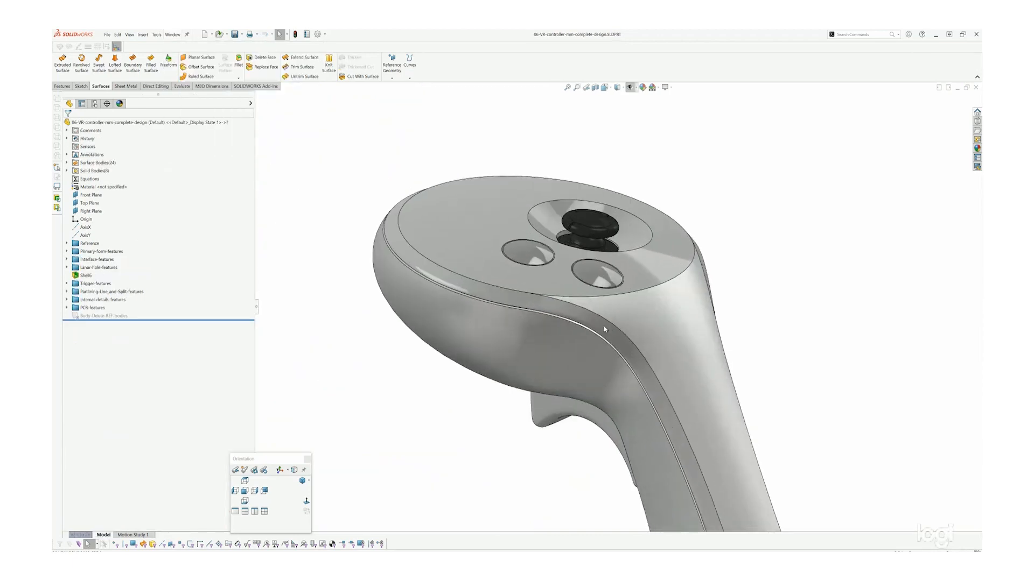
click(171, 36)
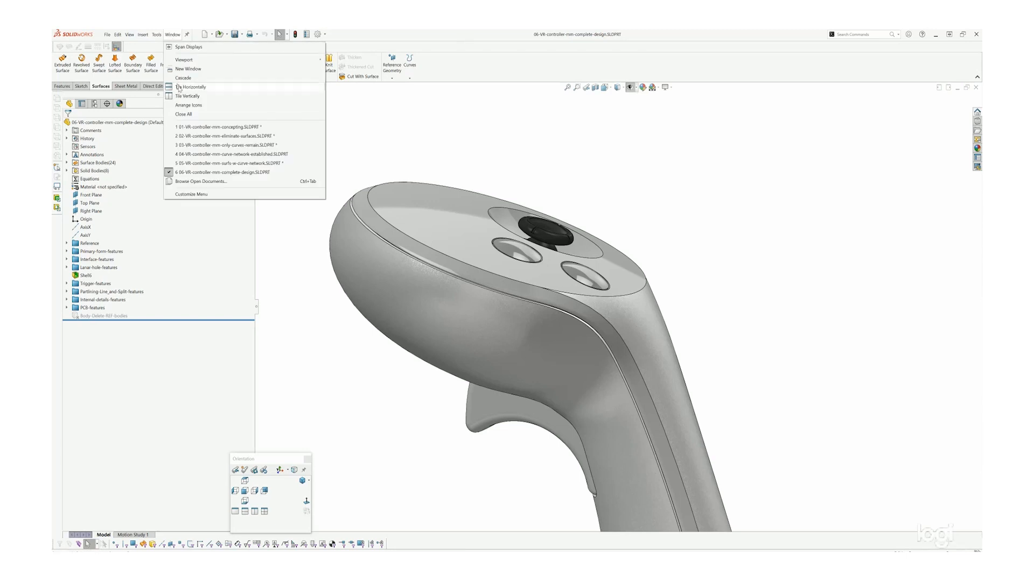
mouse_move(210, 158)
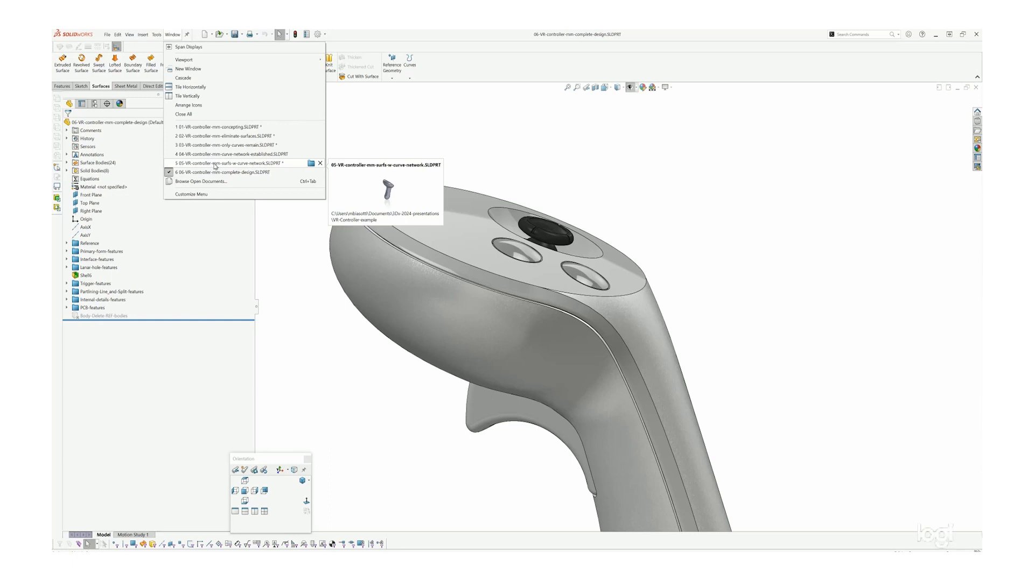
click(214, 165)
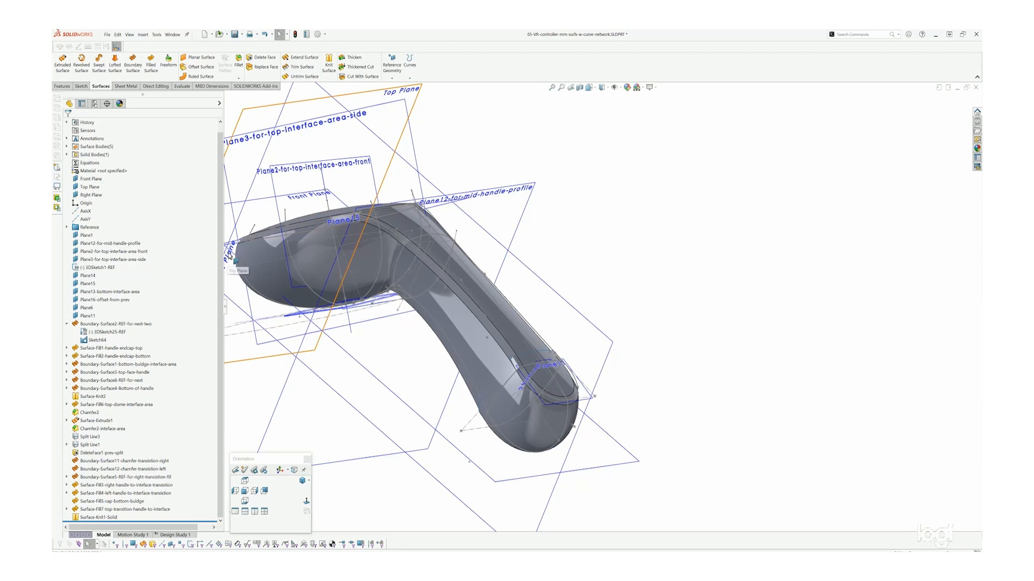
Step: Show the part's feature tree in flat tree view so that features are listed in order of creation
drag(227, 301, 235, 178)
right_click(141, 124)
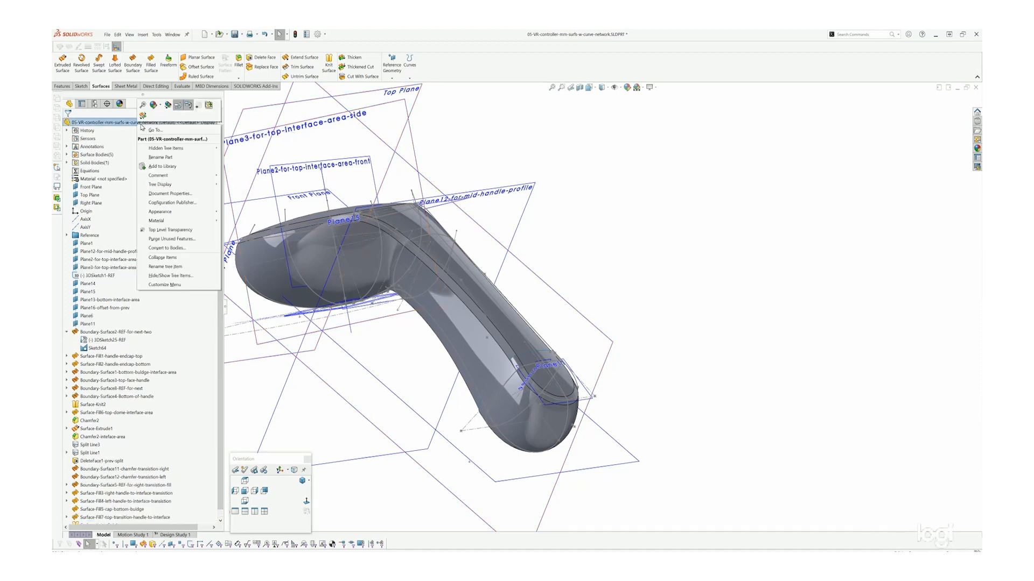
mouse_move(164, 186)
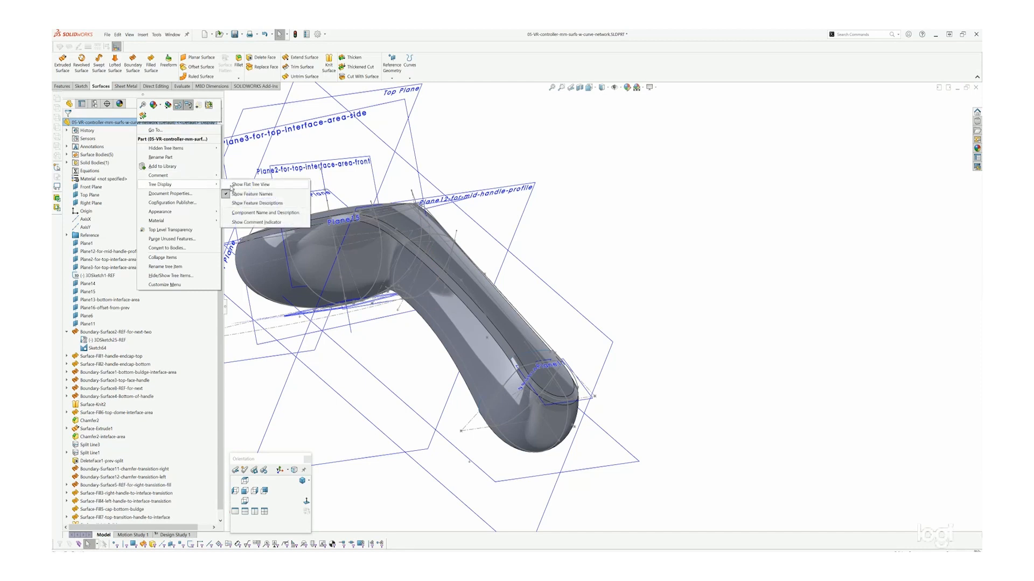
click(235, 186)
click(630, 265)
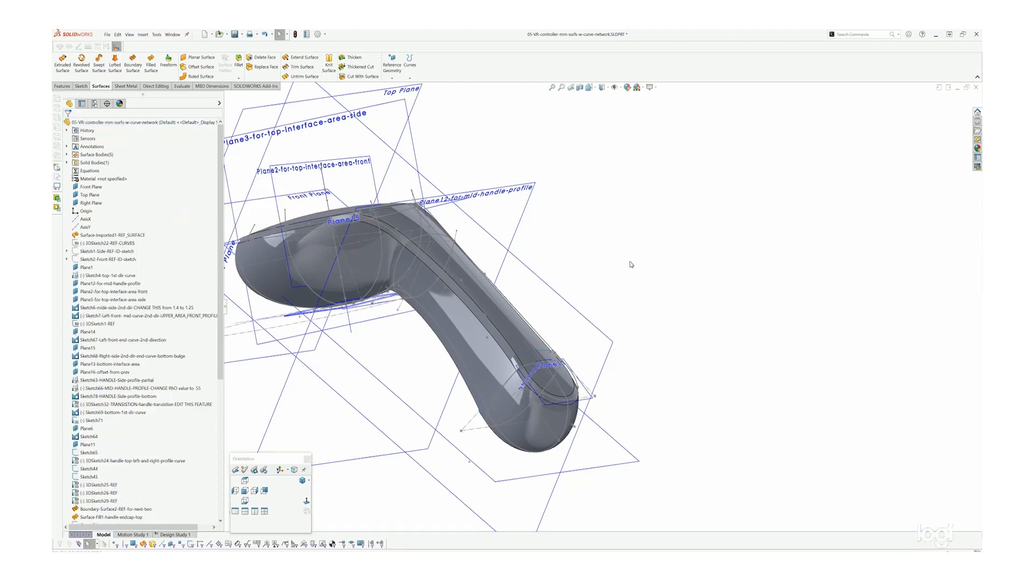
Step: Zoom out to the whole controller and hide all reference planes and sketches
key(z)
key(z)
key(z)
key(ctrl+h)
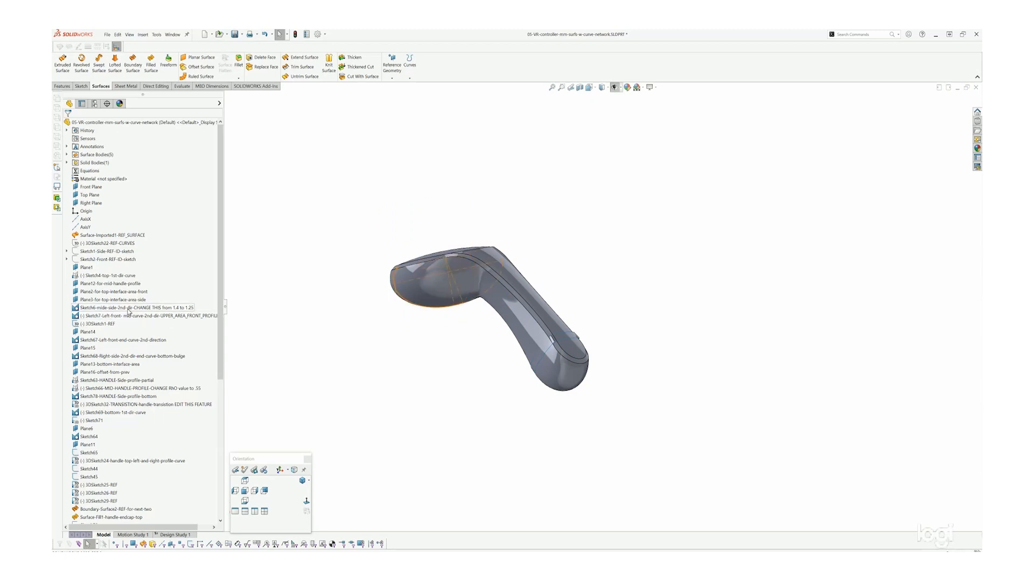
Step: Set the depth dimension of the bulge in the Sketch6 mid-side 2nd-direction curve to 1.25 and rebuild the part
click(161, 310)
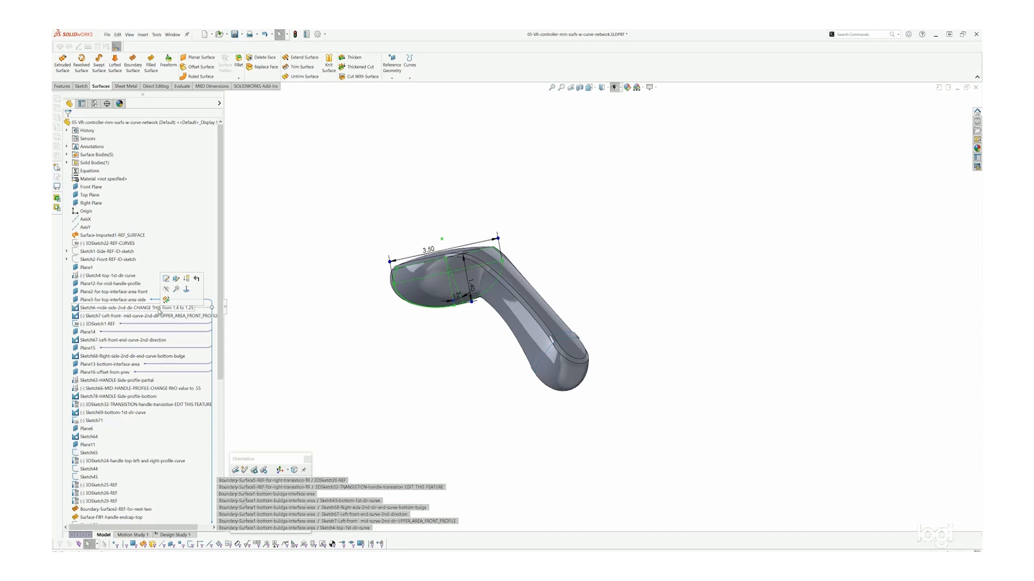
click(61, 87)
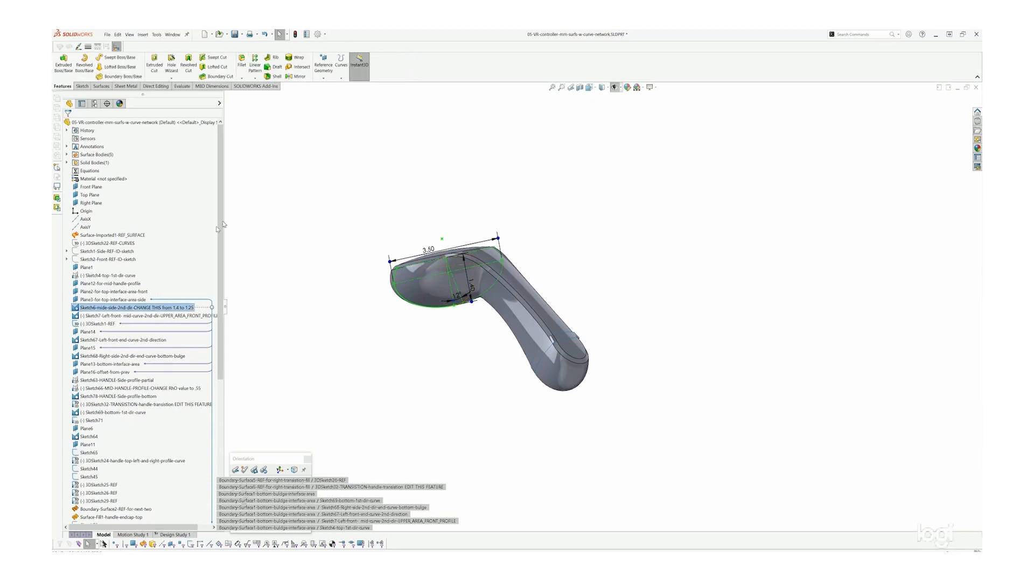
scroll(493, 318, up, 5)
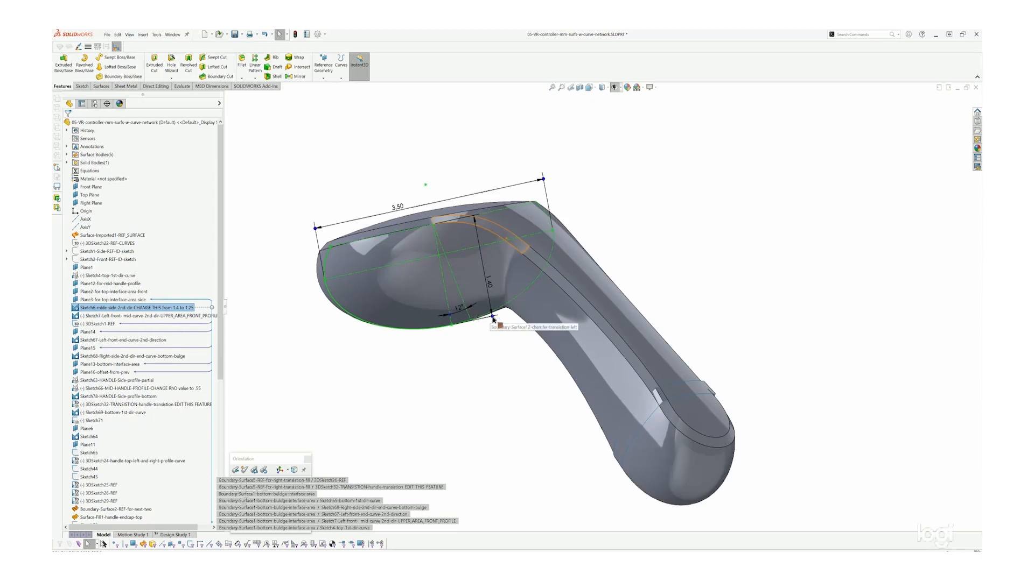
mouse_move(492, 318)
middle_down()
mouse_move(496, 339)
mouse_move(494, 310)
middle_up()
scroll(531, 281, up, 1)
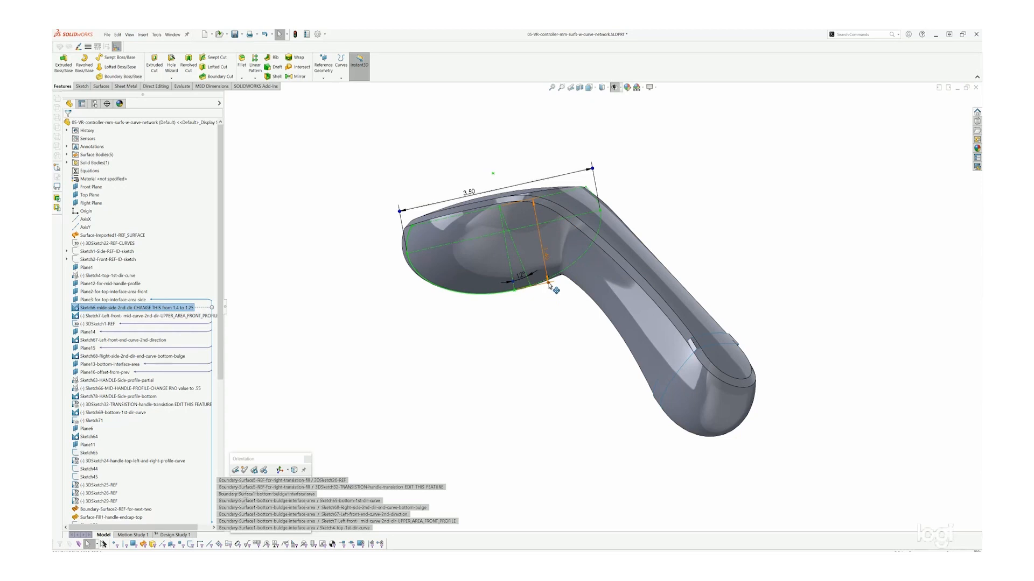
double_click(545, 255)
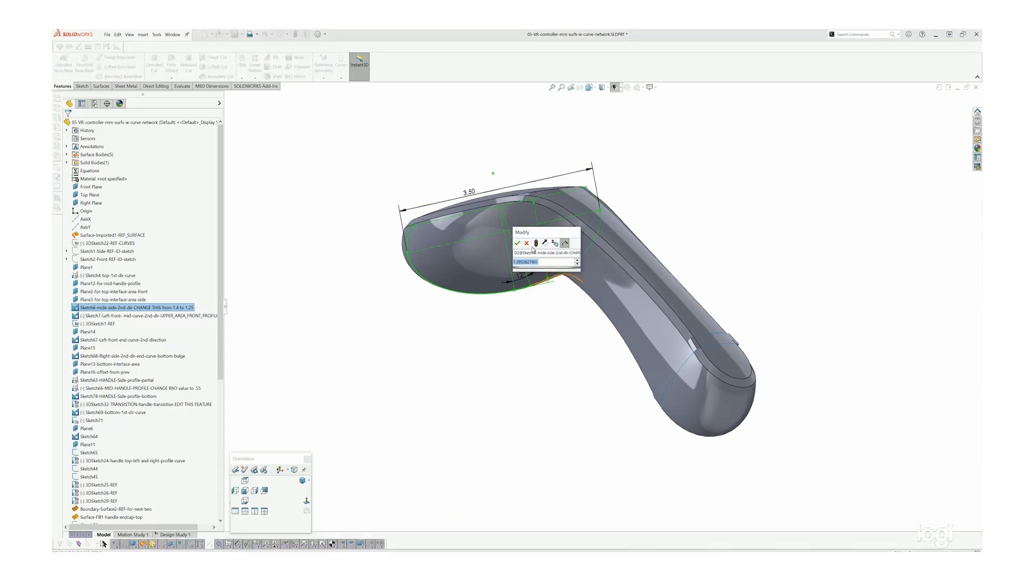
text(1.25)
key(Return)
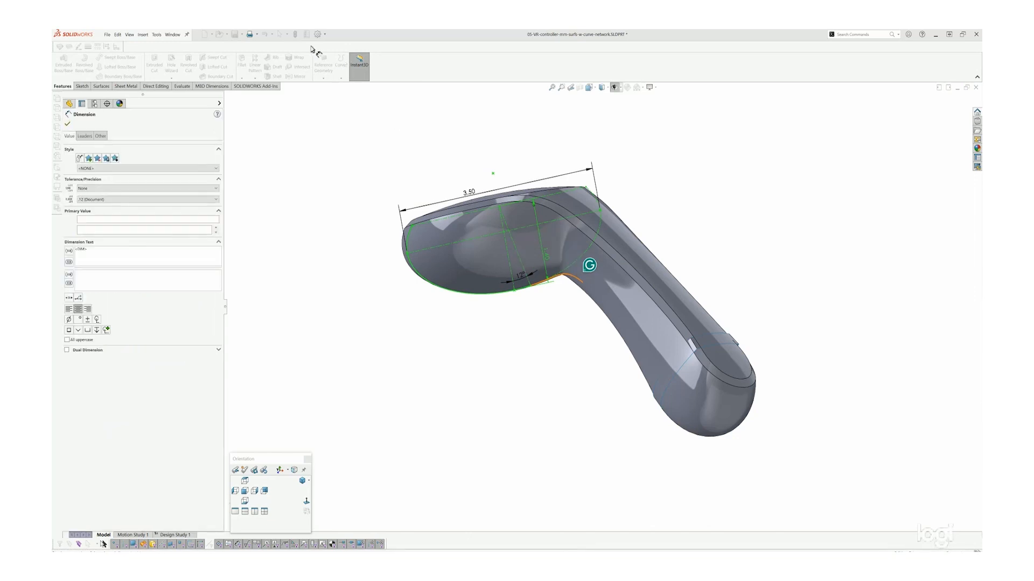
click(294, 34)
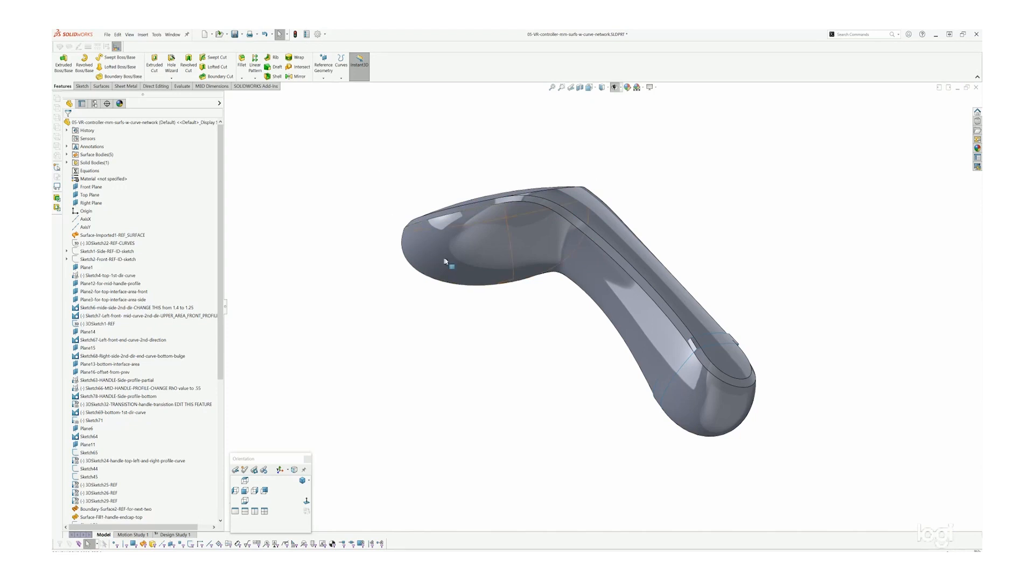
middle_drag(484, 271, 467, 230)
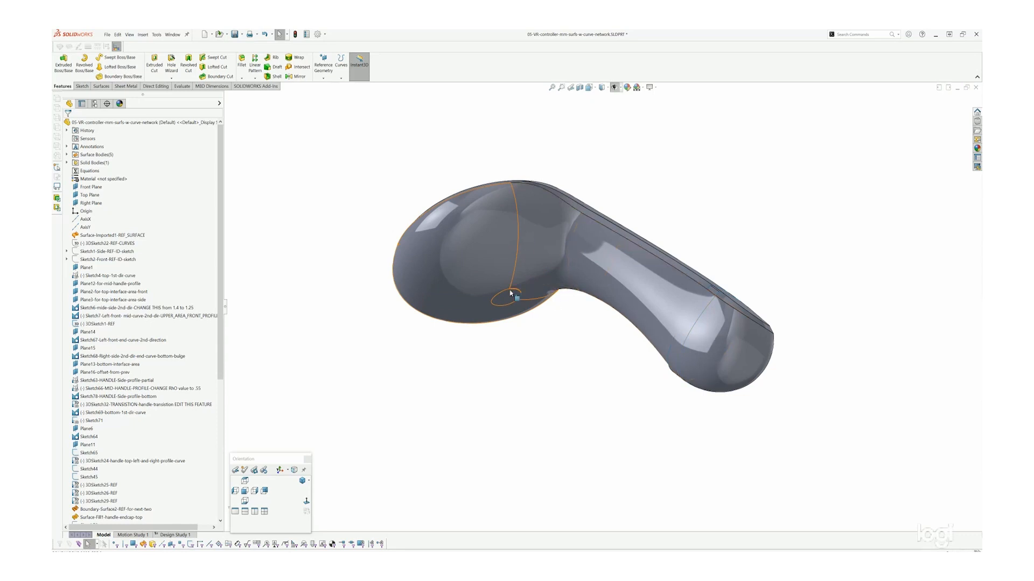
middle_drag(493, 266, 355, 290)
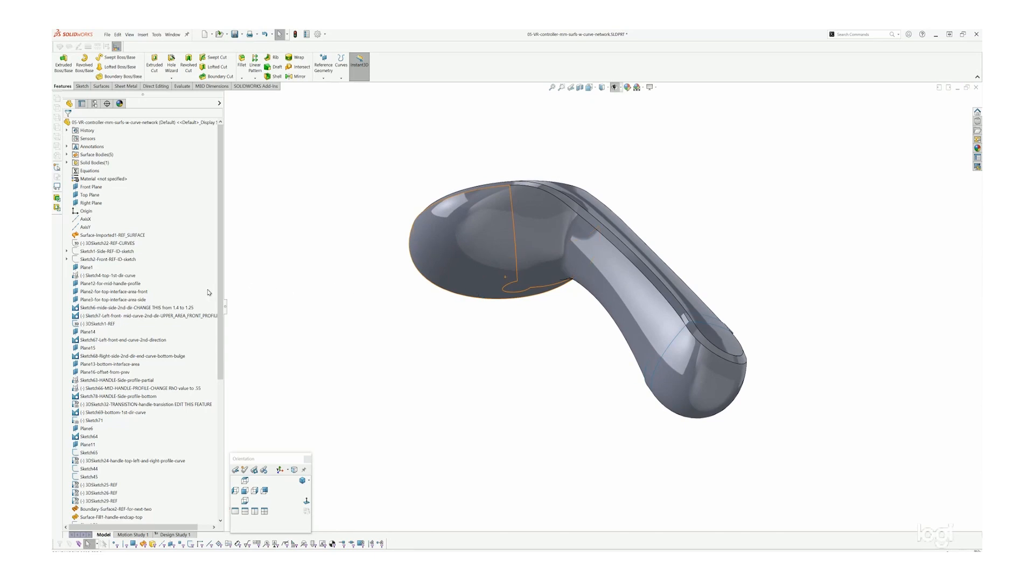
Step: Set the driving rho value of the conics in Sketch66-MID-HANDLE-PROFILE to 0.55 and exit the sketch to rebuild the handle
mouse_move(222, 286)
mouse_down()
mouse_move(223, 433)
mouse_move(227, 289)
mouse_up()
mouse_move(157, 391)
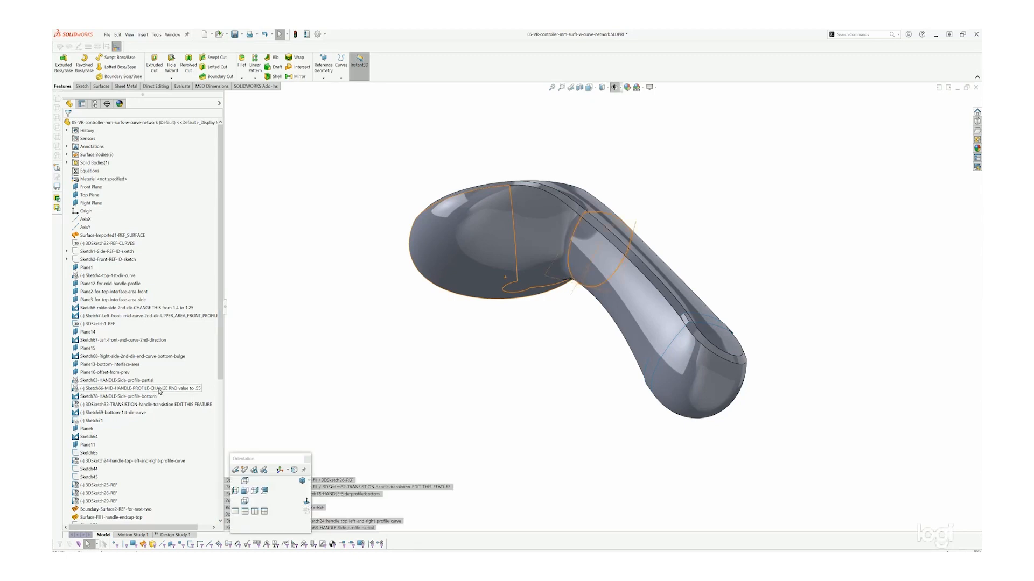
right_click(160, 391)
click(161, 360)
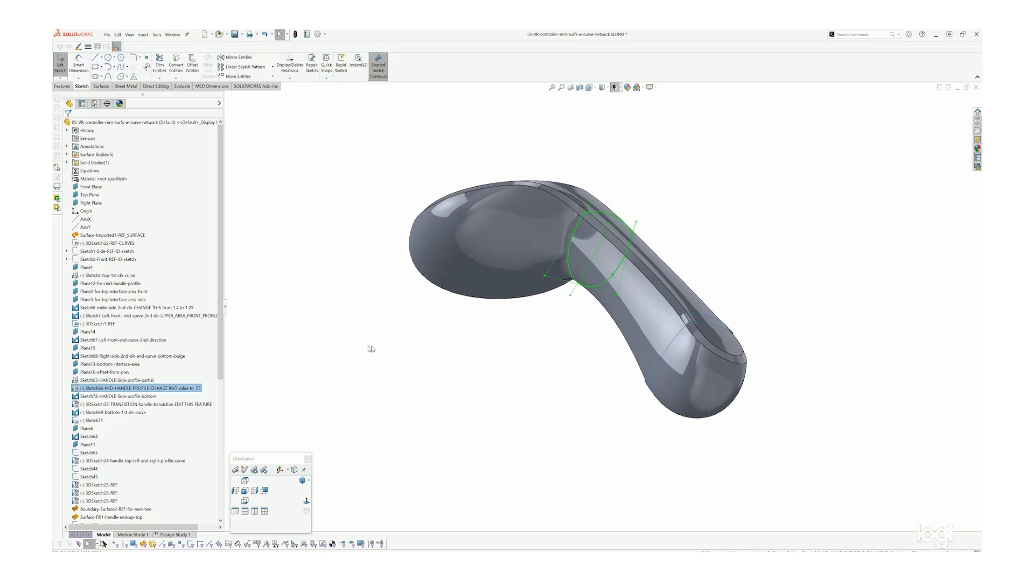
scroll(655, 213, down, 5)
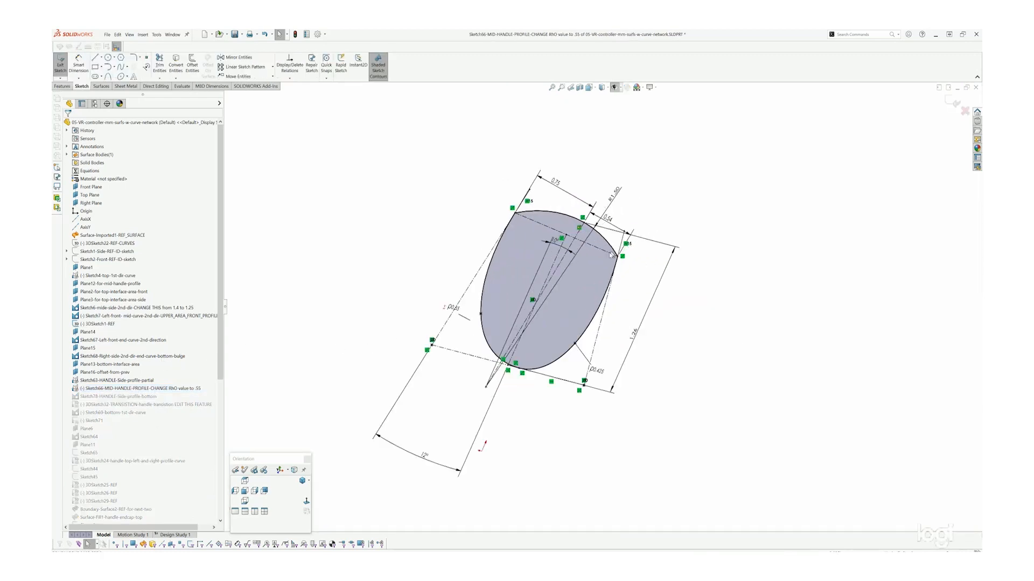
scroll(577, 257, up, 2)
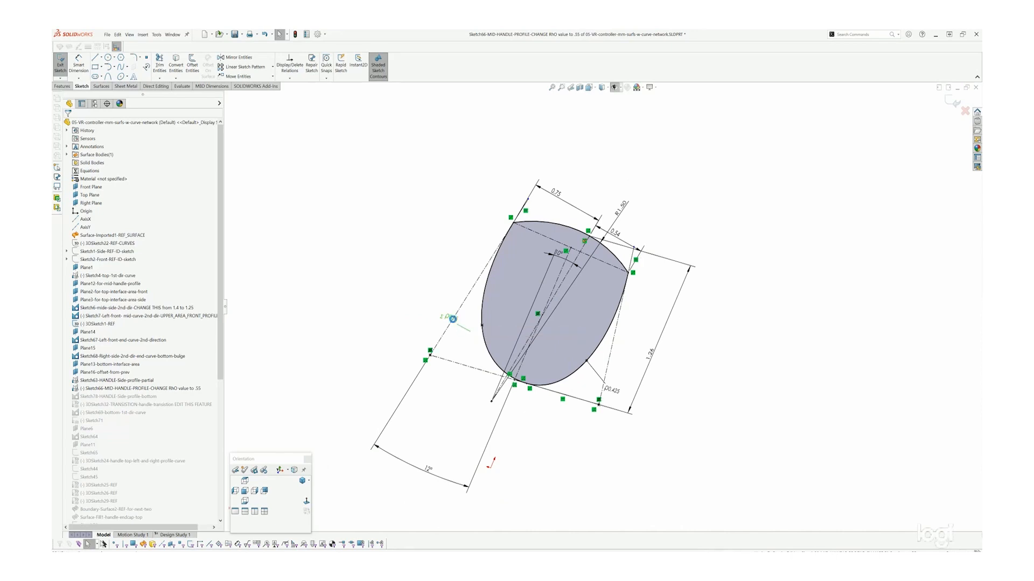
double_click(452, 319)
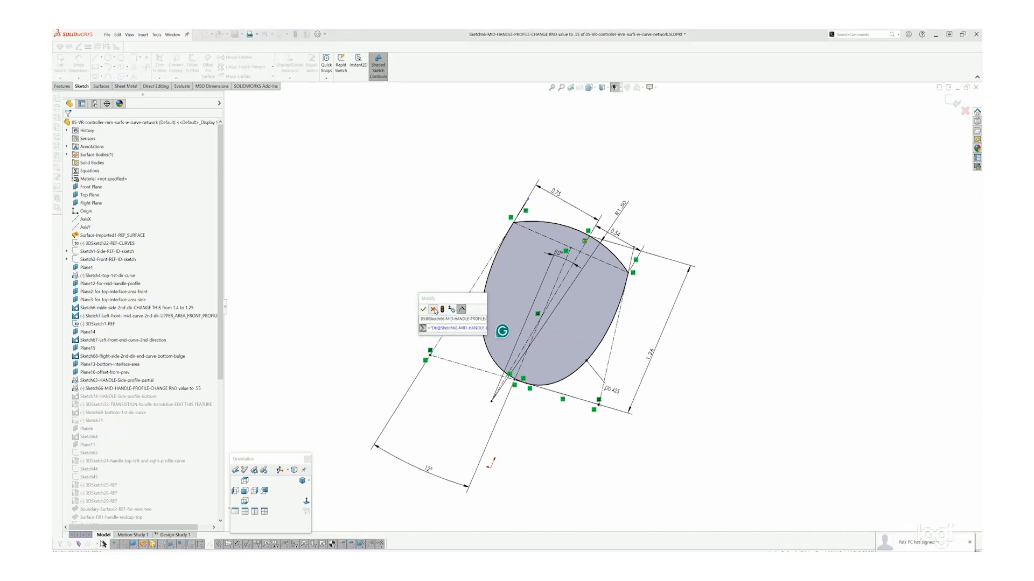
click(434, 309)
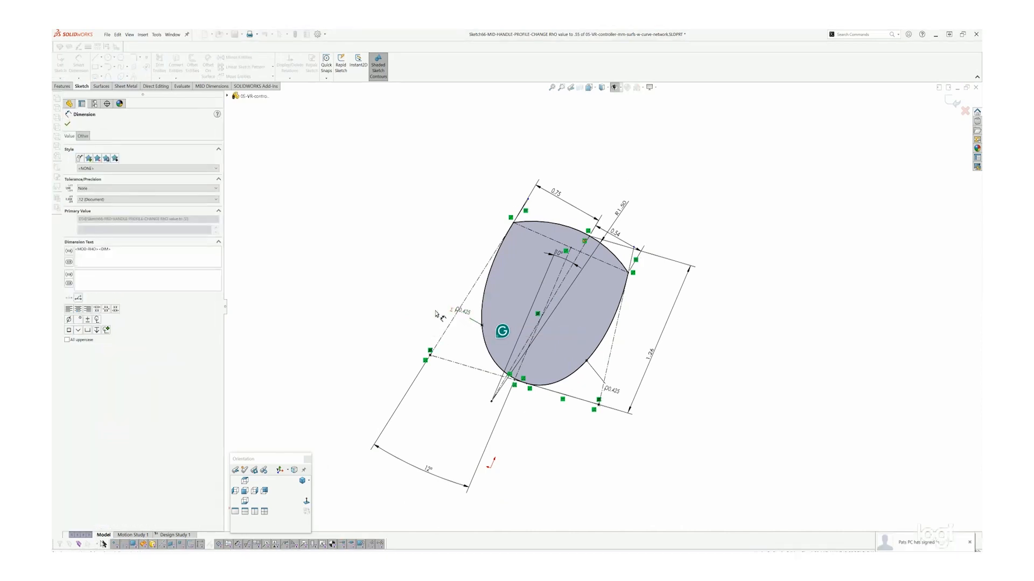
double_click(610, 391)
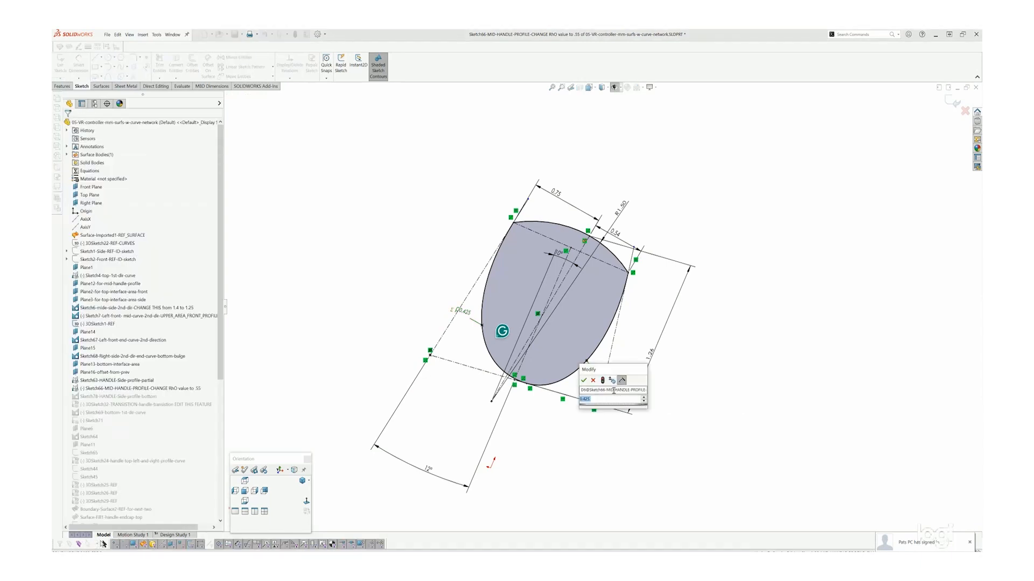
text(.55)
key(Return)
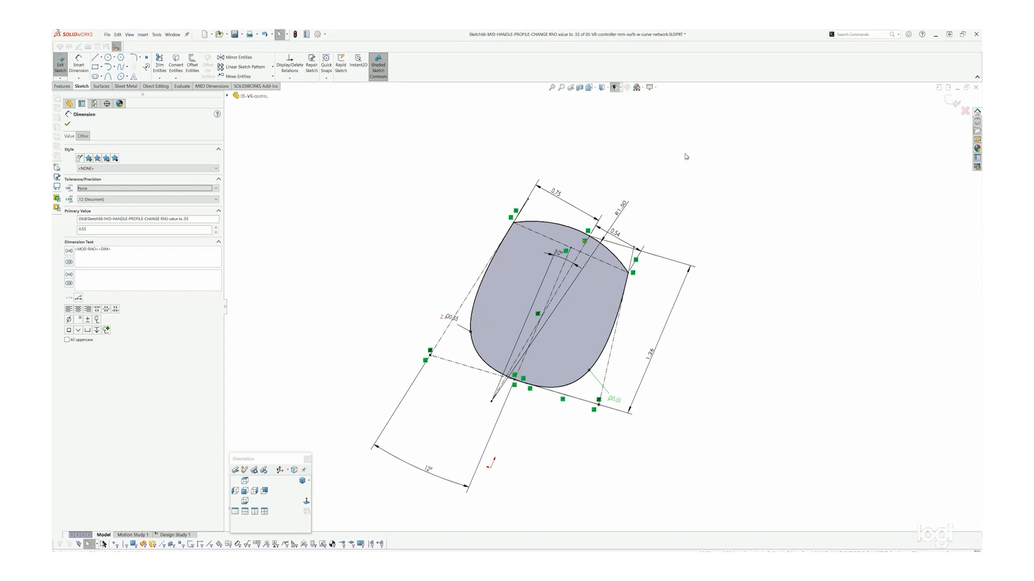
click(950, 103)
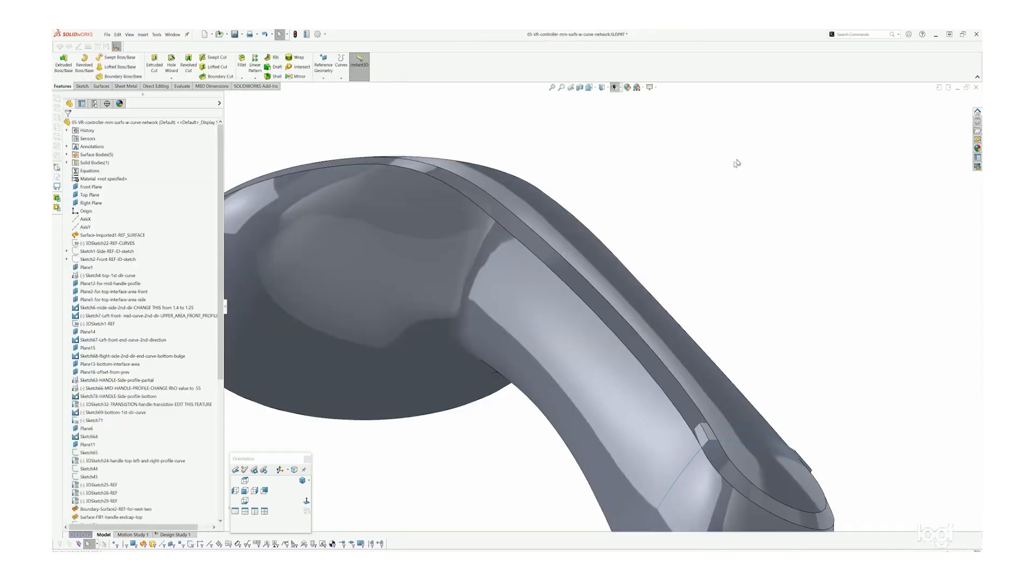
Step: Examine the rebuilt handle and its transition from several sides, and review the curve sketches in the feature list
scroll(540, 275, up, 2)
middle_drag(561, 312, 569, 189)
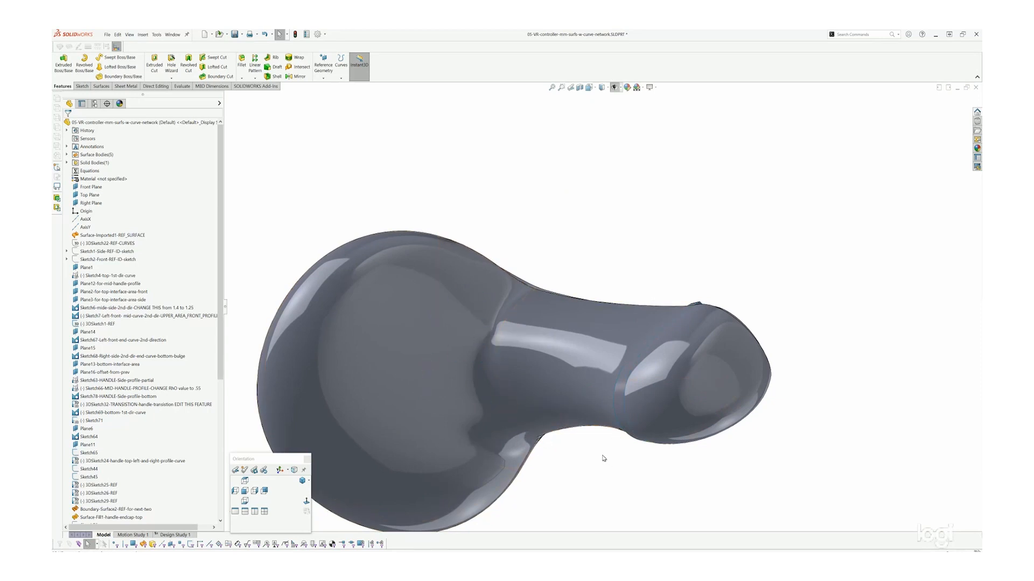
middle_drag(553, 365, 560, 389)
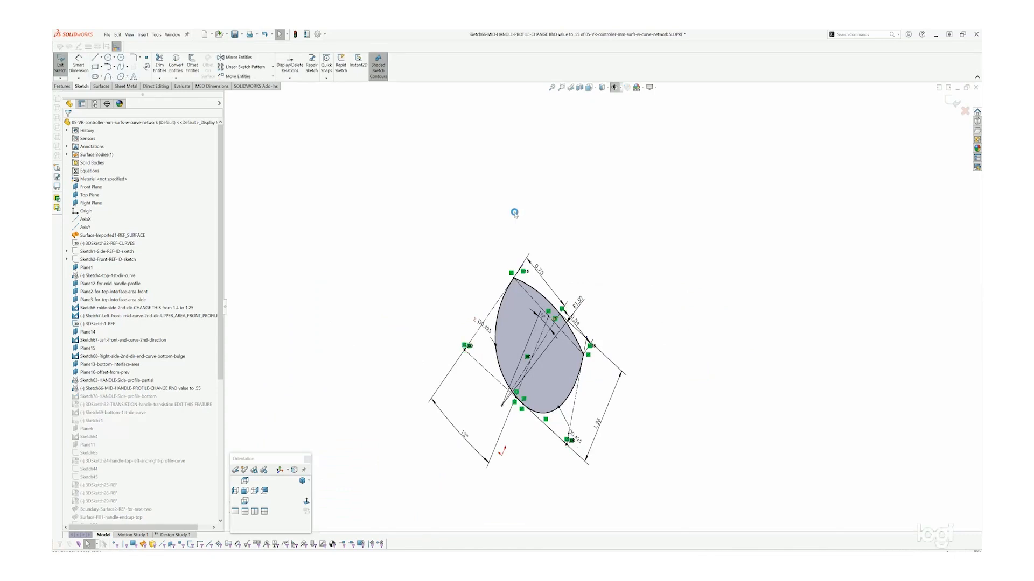
scroll(536, 220, up, 2)
mouse_move(555, 253)
middle_down()
mouse_move(568, 397)
mouse_move(544, 412)
middle_up()
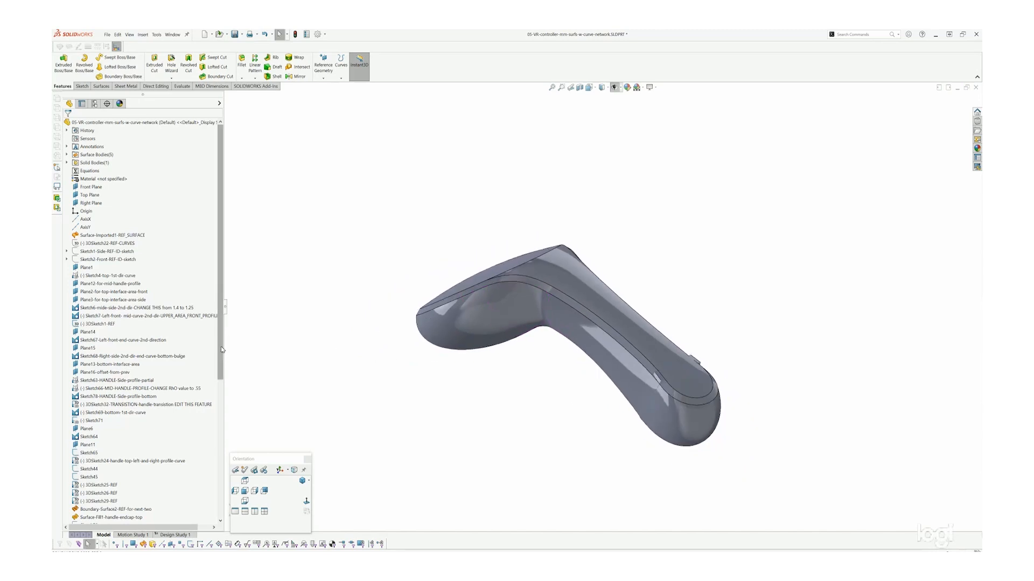
drag(221, 350, 219, 405)
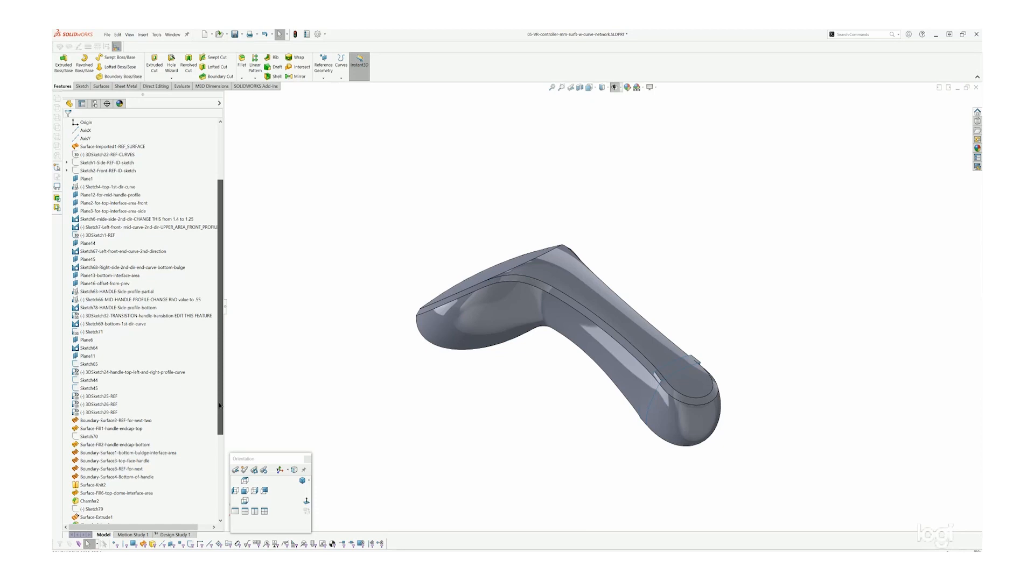
drag(220, 407, 219, 410)
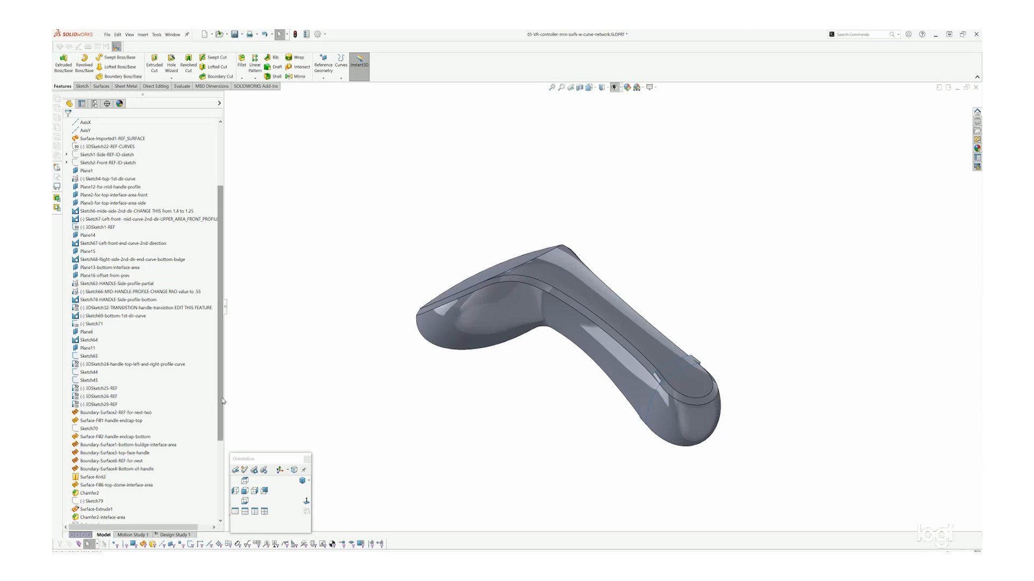
drag(221, 388, 221, 395)
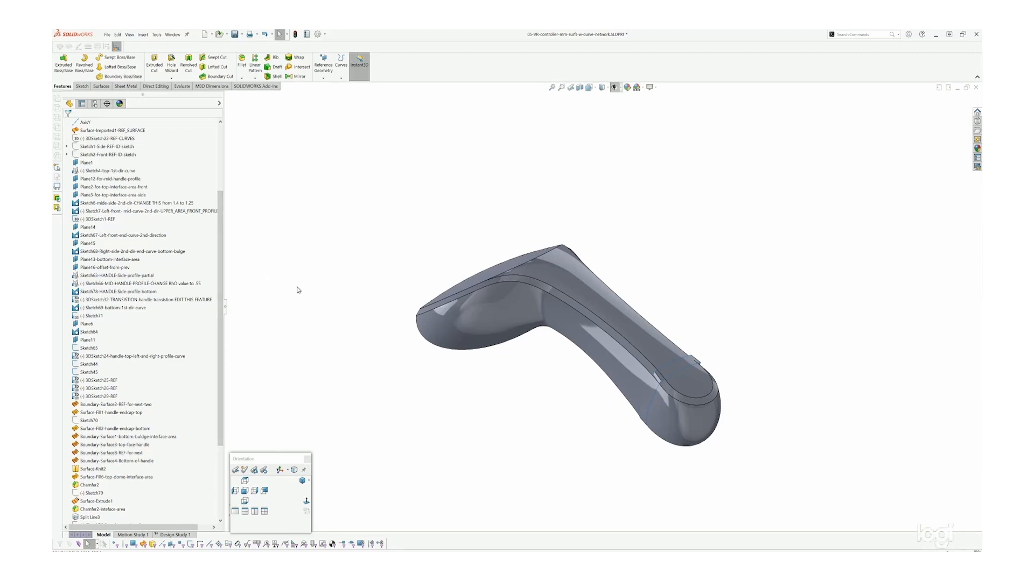
Step: Show the hidden planes and sketches and open the 3DSketch32 handle transition curve for editing
key(ctrl+h)
mouse_move(489, 302)
middle_down()
mouse_move(512, 233)
mouse_move(512, 186)
middle_up()
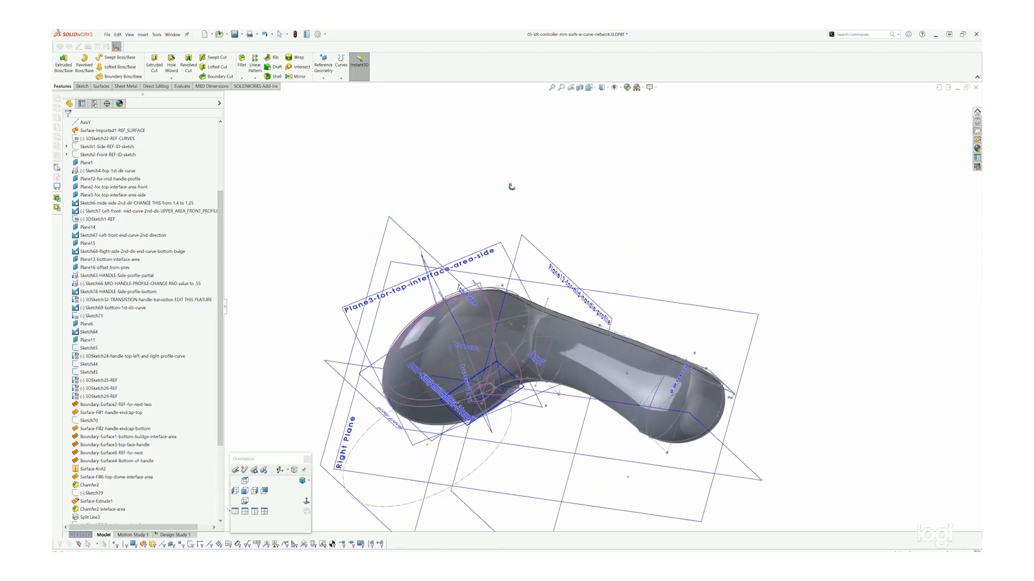
scroll(536, 386, down, 5)
click(504, 374)
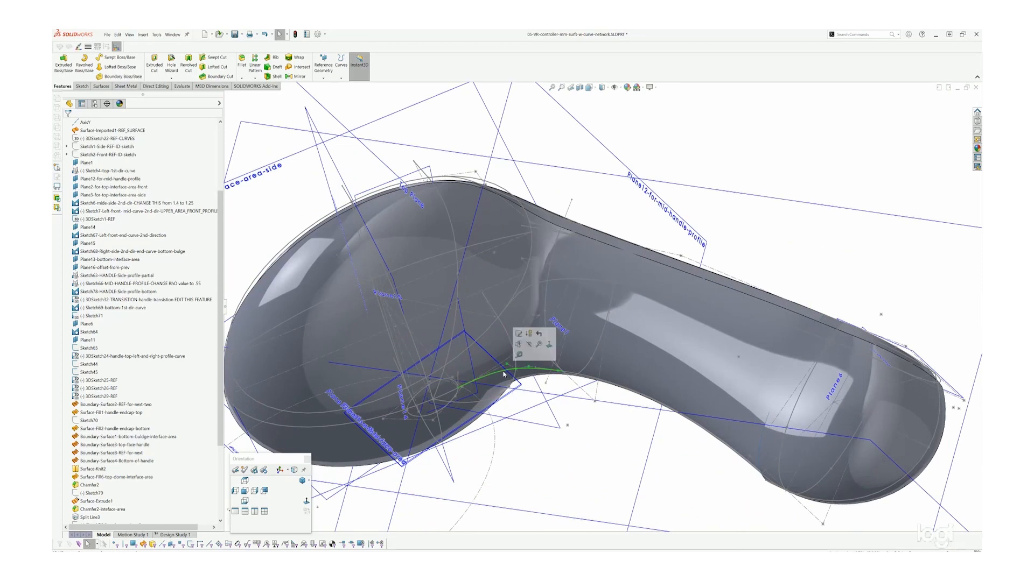
right_click(504, 373)
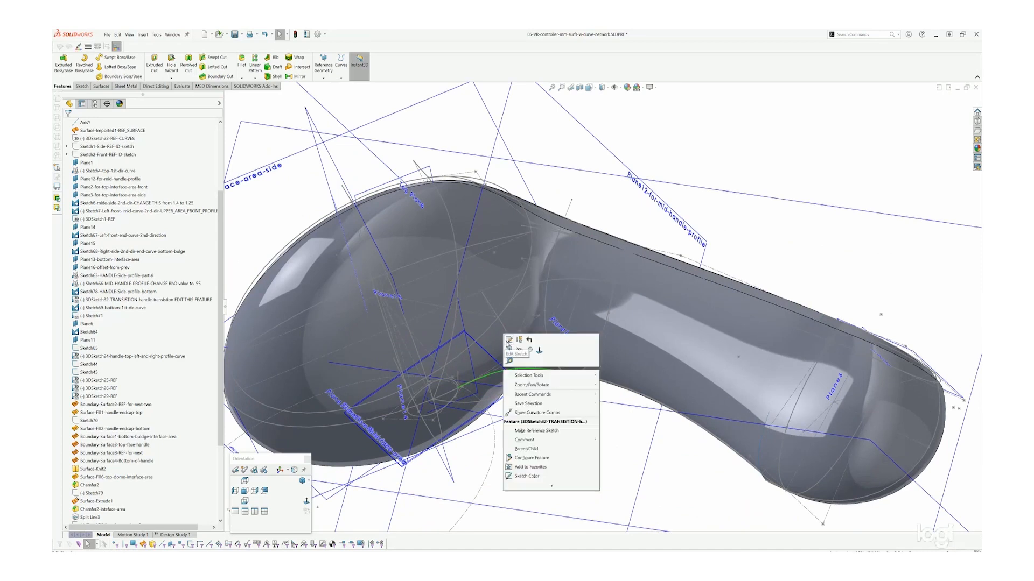
click(508, 341)
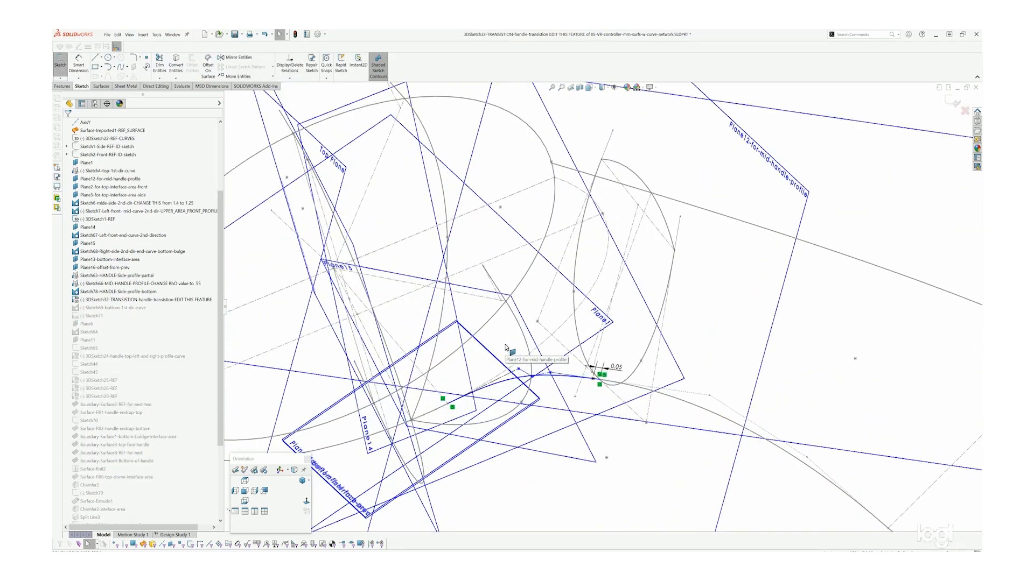
Step: Hide the reference planes and display curvature combs on the handle transition style spline
mouse_move(505, 348)
middle_down()
mouse_move(518, 274)
mouse_move(561, 346)
mouse_move(554, 393)
middle_up()
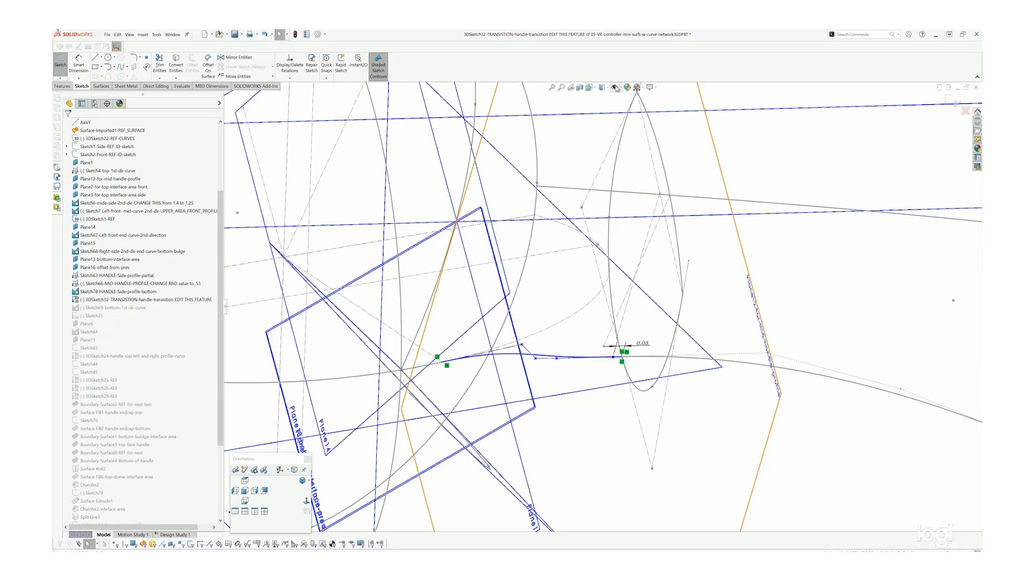
click(616, 88)
click(616, 97)
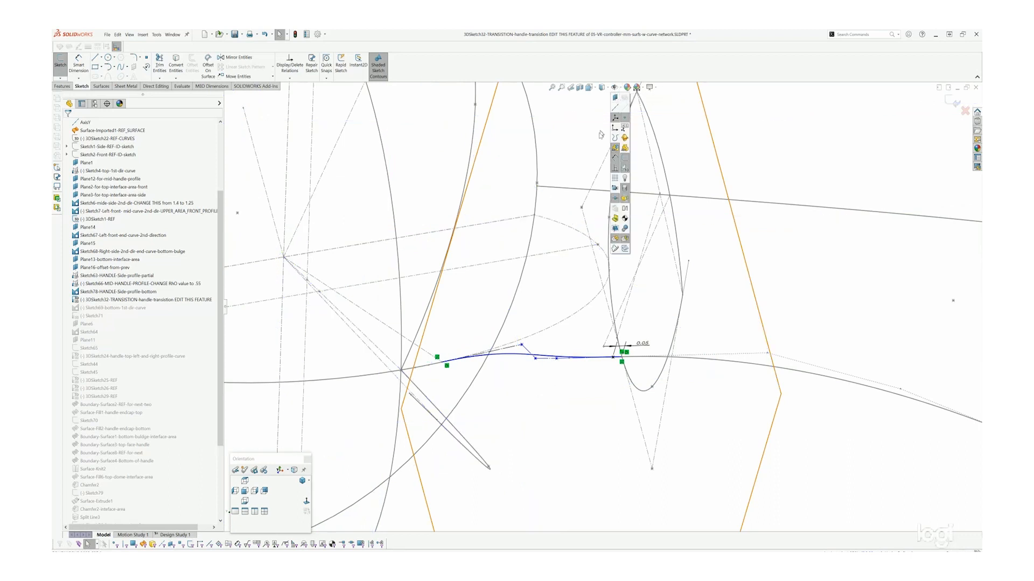
scroll(545, 276, up, 3)
mouse_move(546, 275)
middle_down()
mouse_move(535, 286)
mouse_move(558, 415)
mouse_move(536, 309)
mouse_move(533, 355)
middle_up()
scroll(594, 296, down, 6)
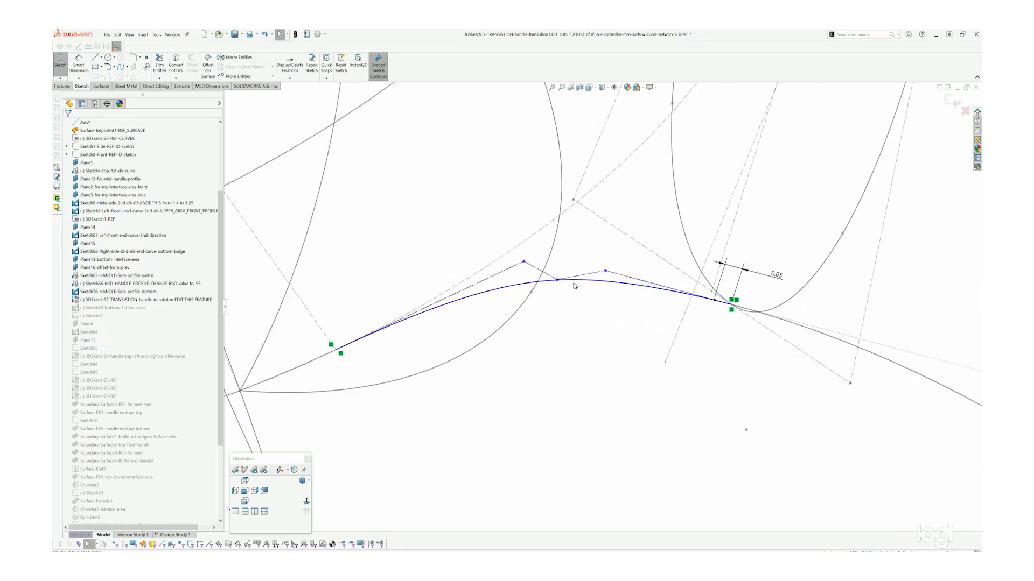
click(575, 285)
right_click(576, 286)
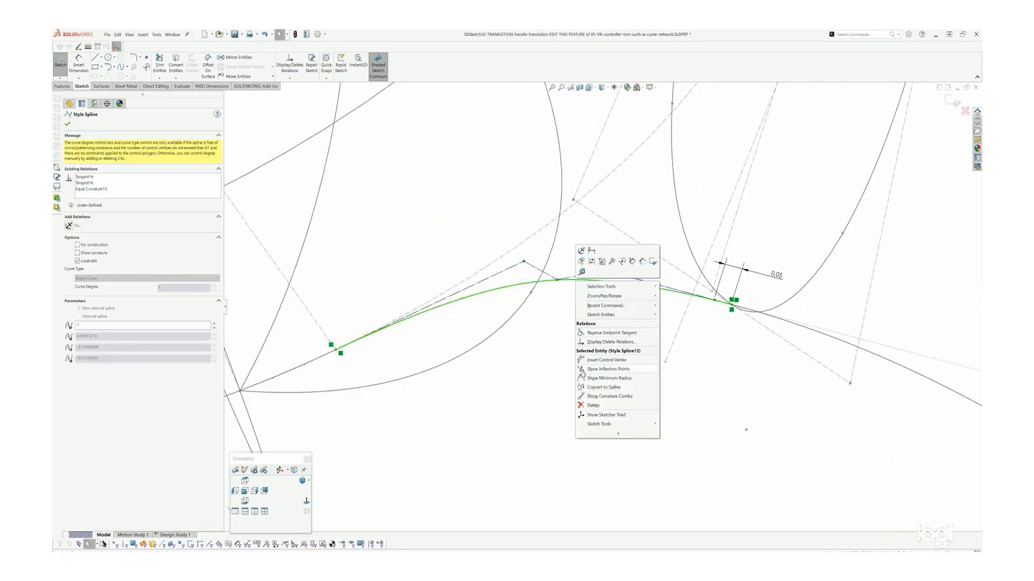
click(582, 397)
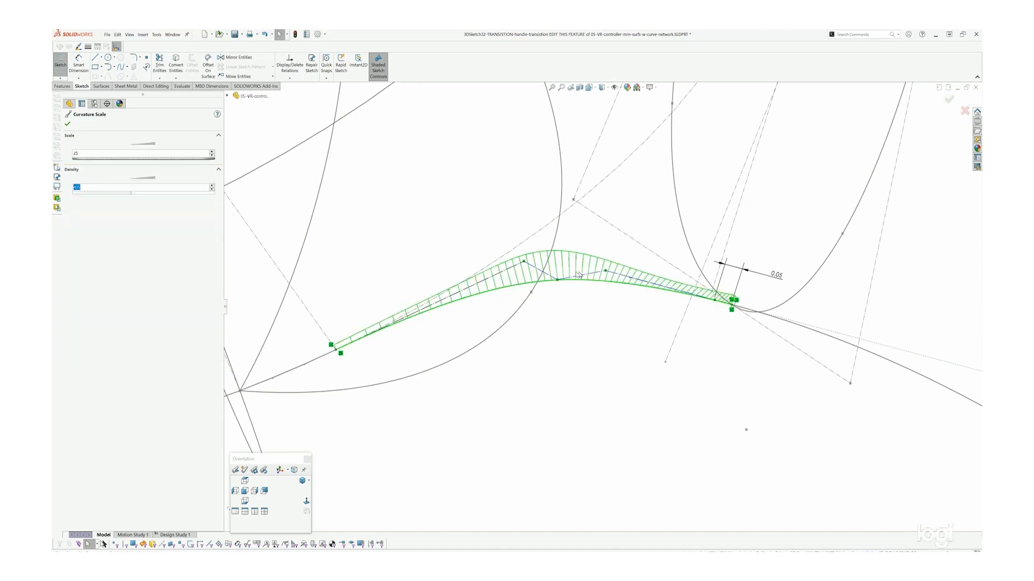
Step: Reposition the middle control vertices of the handle transition style spline to even out its curvature comb, and exit the sketch
drag(559, 281, 648, 282)
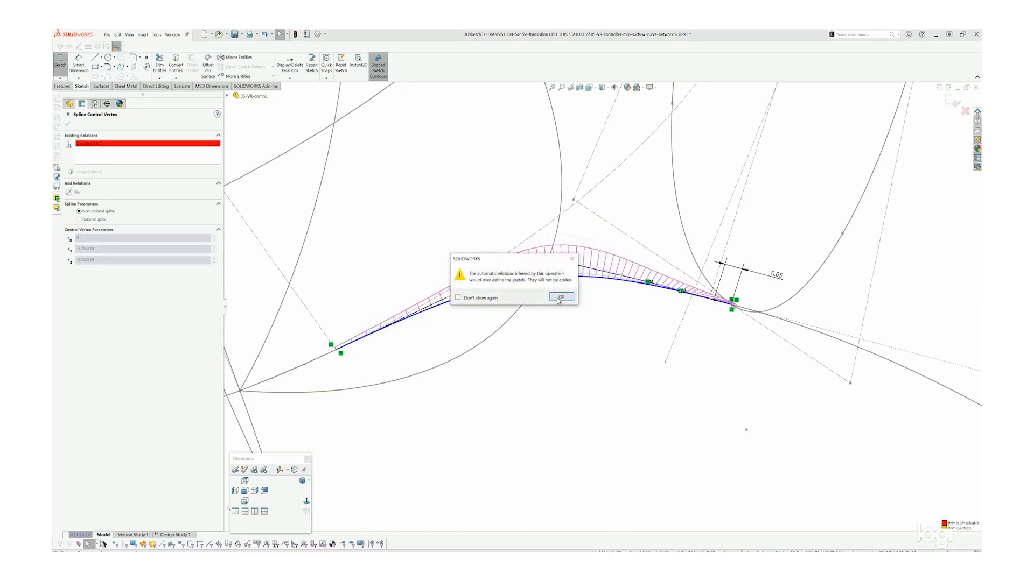
click(560, 298)
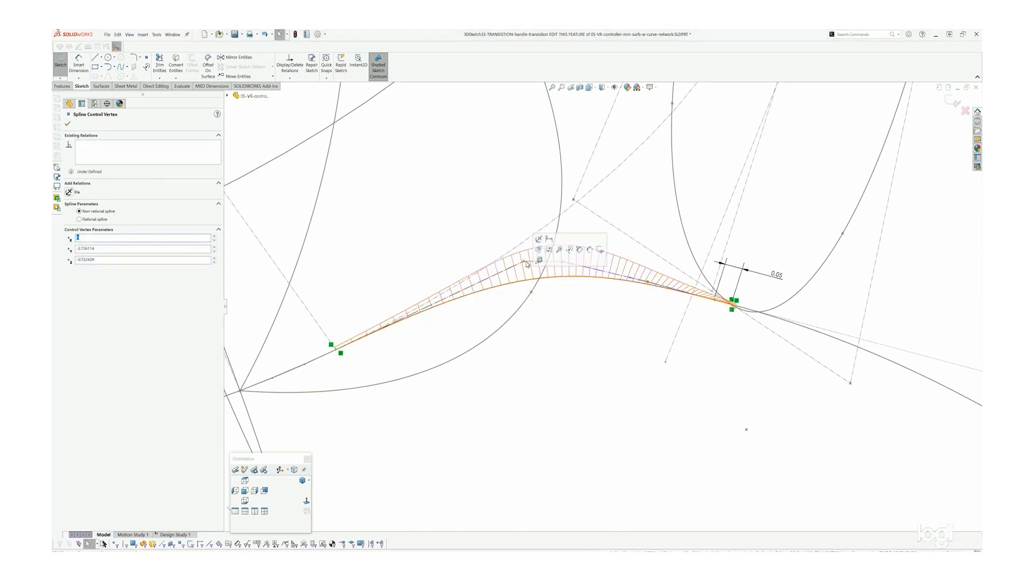
drag(526, 263, 479, 284)
mouse_move(562, 263)
mouse_down()
mouse_move(572, 250)
mouse_move(561, 270)
mouse_move(574, 265)
mouse_move(558, 272)
mouse_up()
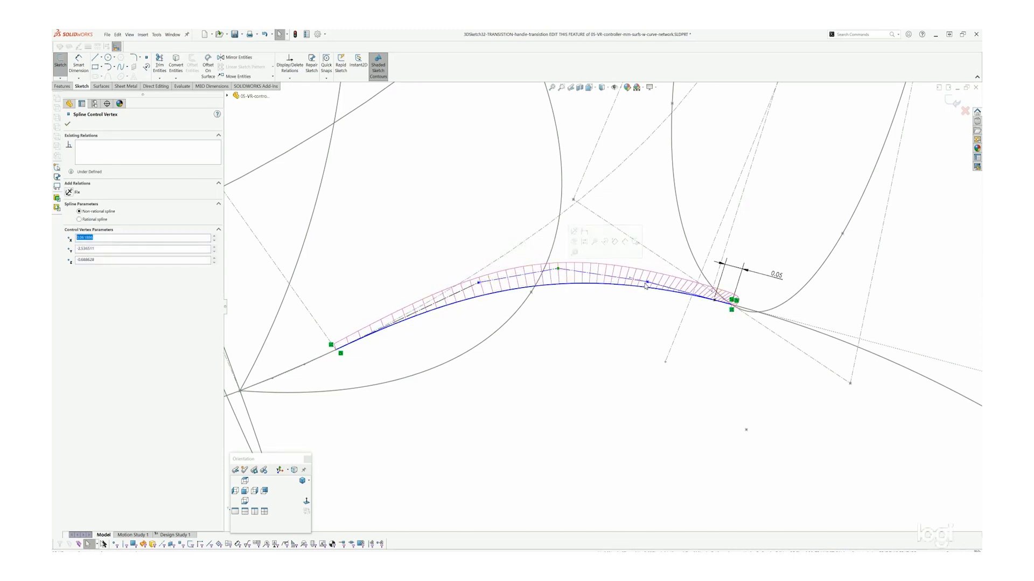
drag(647, 283, 634, 279)
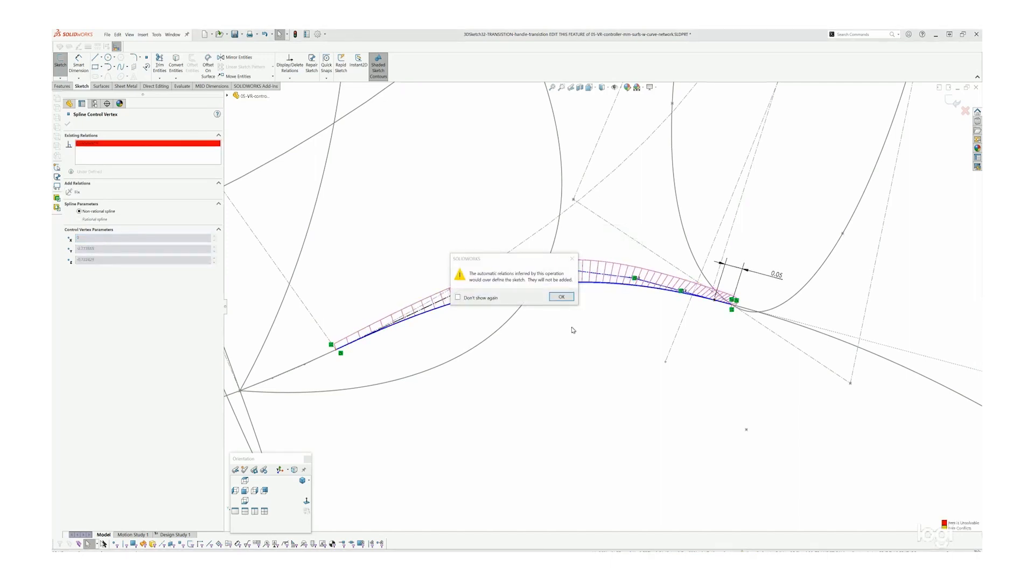
click(561, 297)
middle_drag(472, 256, 483, 205)
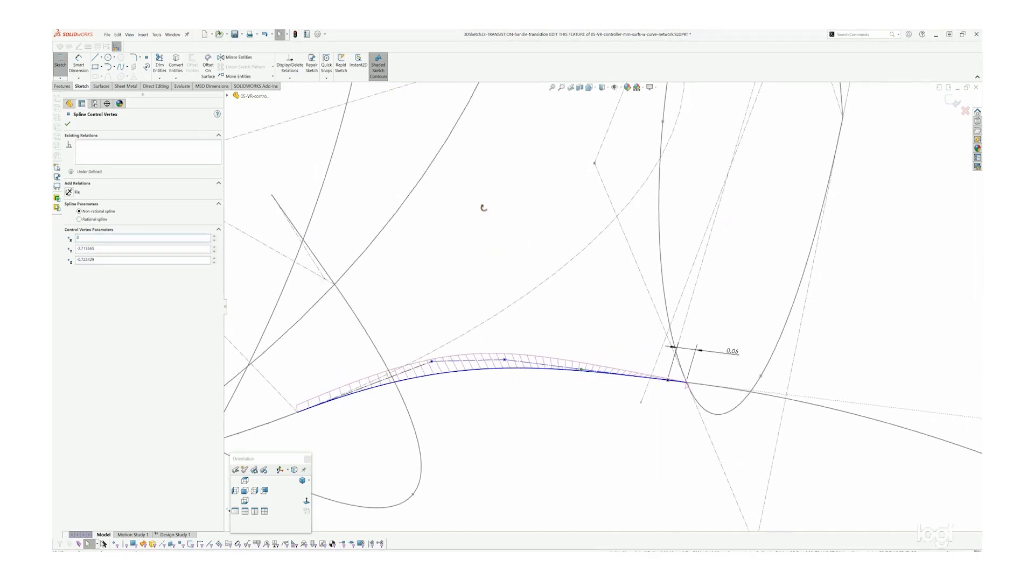
scroll(486, 212, up, 5)
click(953, 101)
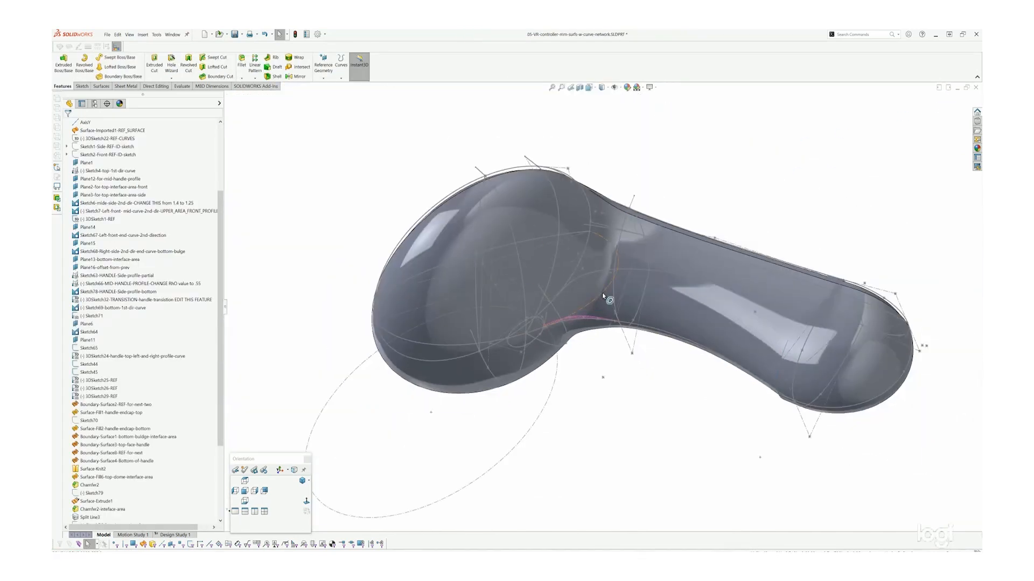
Step: Examine the rebuilt handle transition surfaces around the edited spline from below and from the side
middle_drag(602, 295, 605, 138)
scroll(619, 272, down, 5)
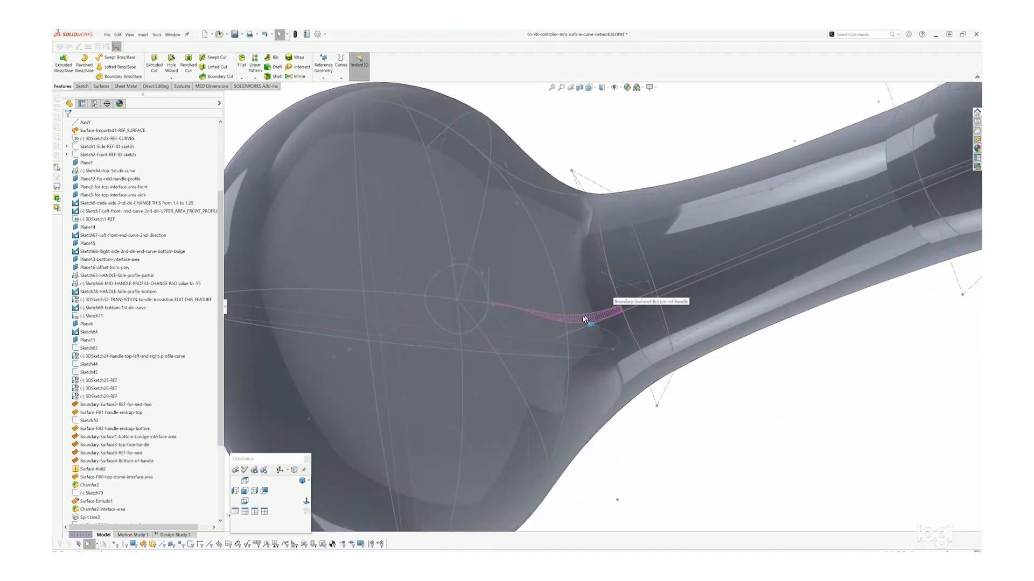
click(584, 319)
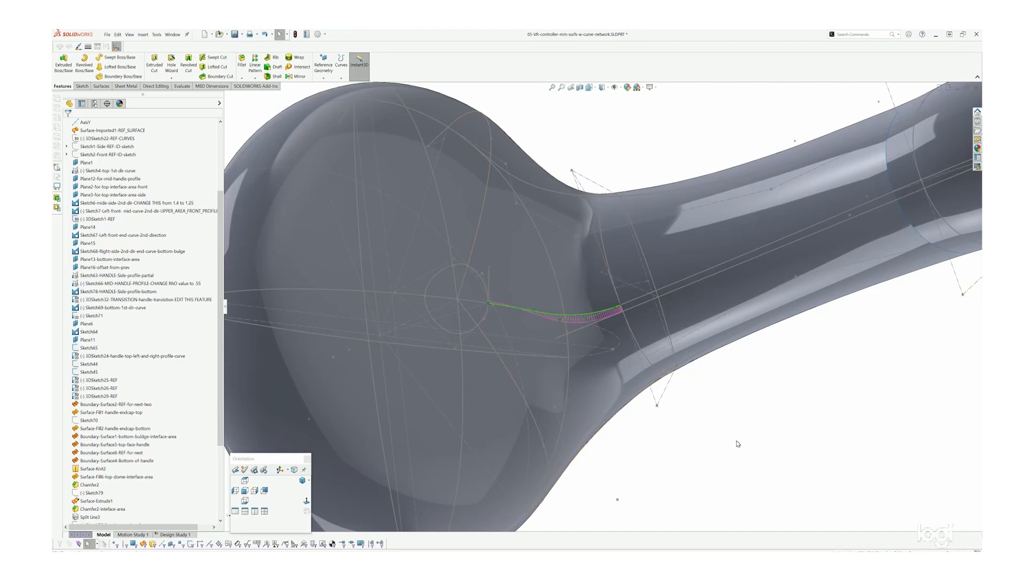
scroll(737, 445, up, 5)
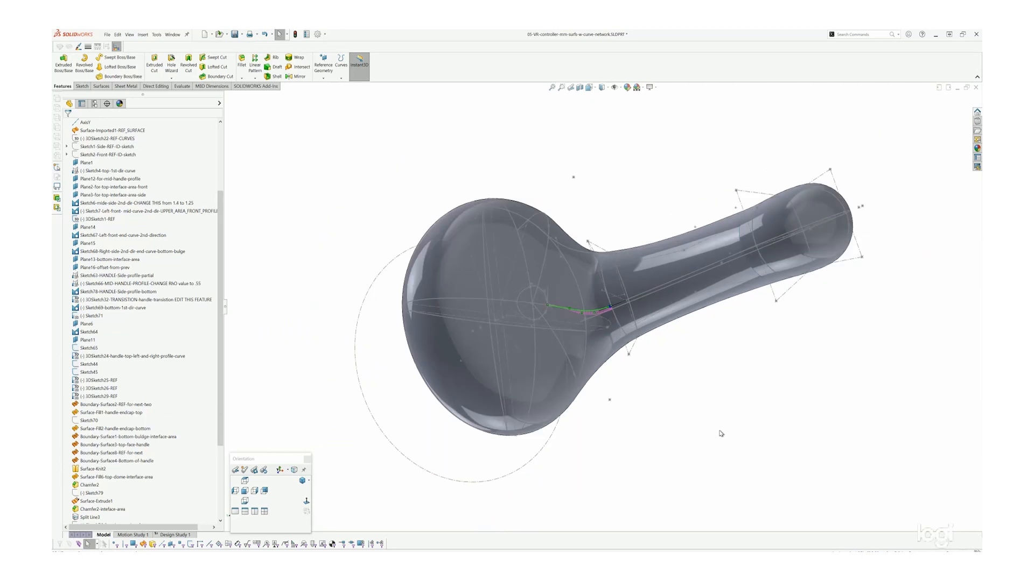
middle_drag(577, 269, 563, 408)
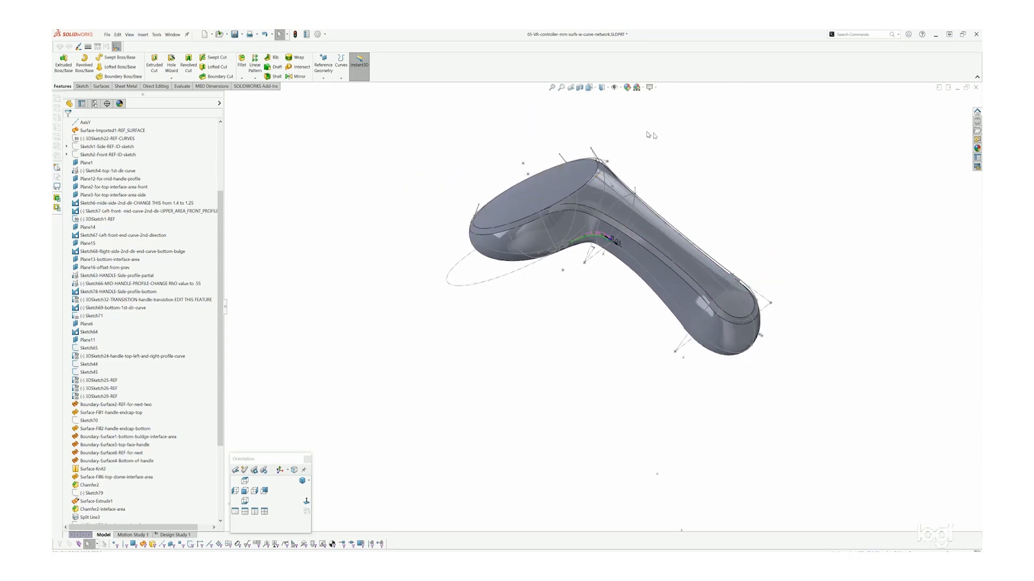
scroll(649, 135, down, 3)
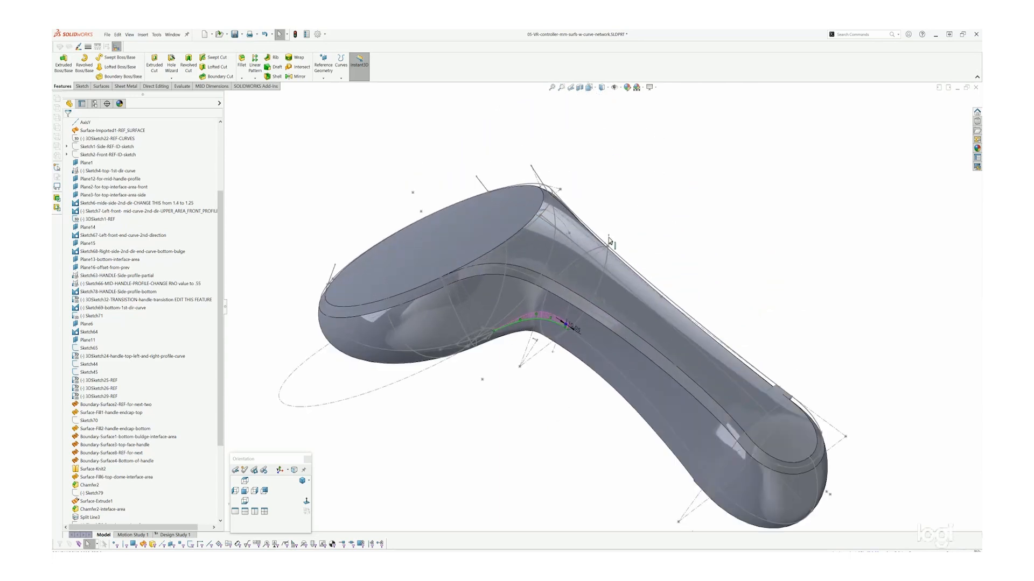
mouse_move(613, 235)
middle_down()
mouse_move(619, 154)
mouse_move(628, 168)
mouse_move(604, 234)
middle_up()
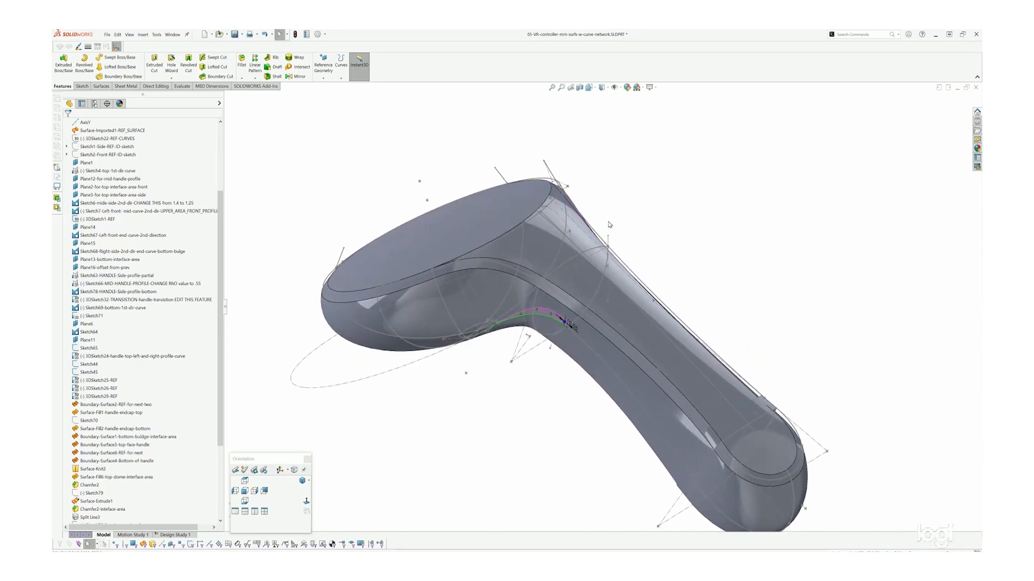
Step: Set the 0.75 width dimension in Sketch66-MID-HANDLE-PROFILE to 0.85 and rebuild the model
right_click(561, 268)
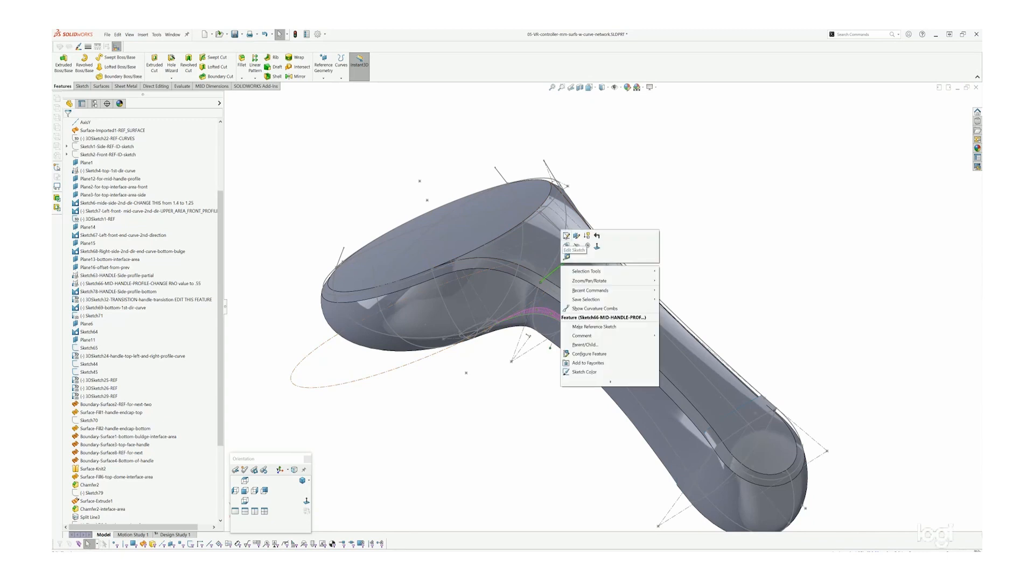
click(567, 237)
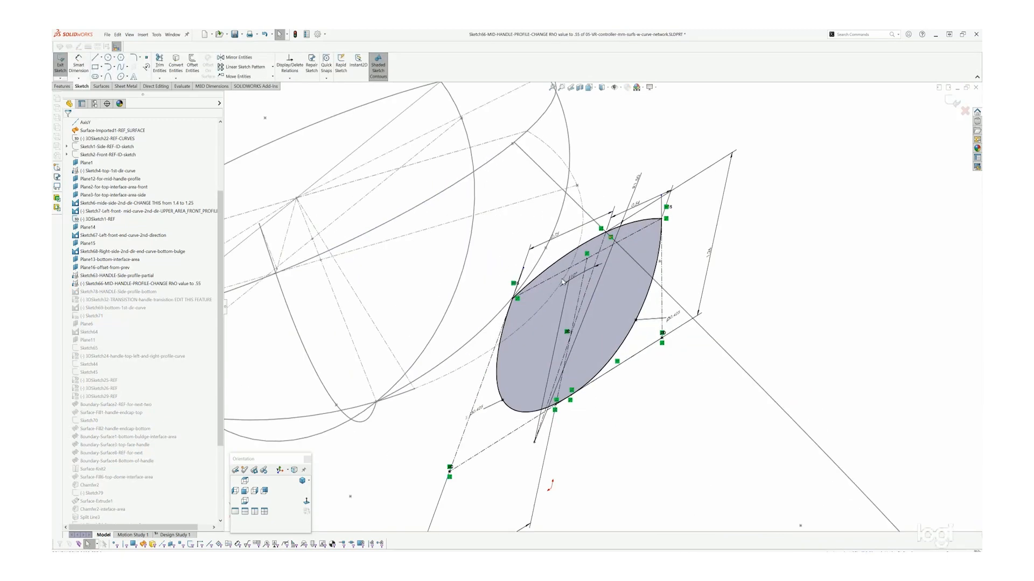
click(560, 229)
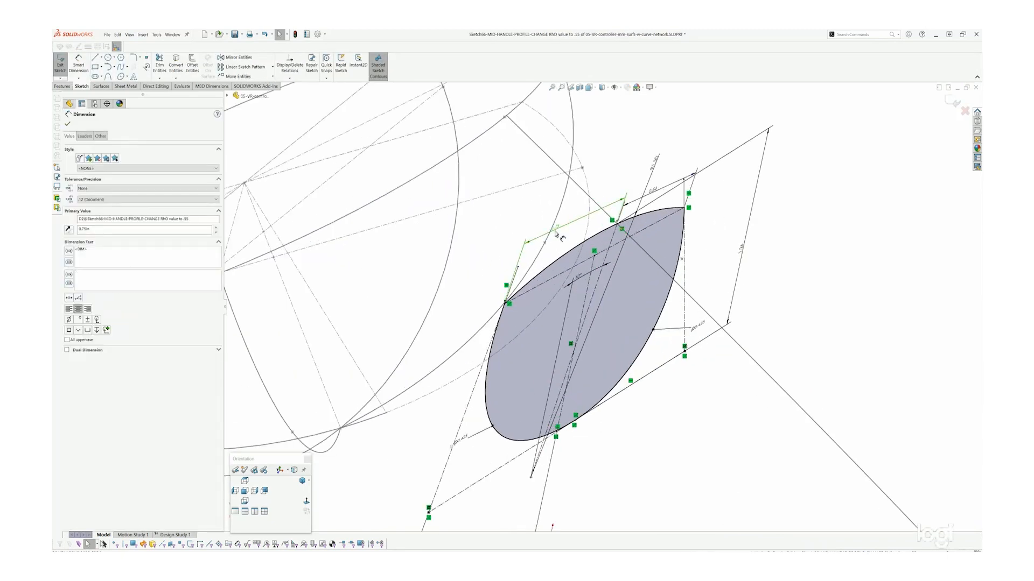
click(559, 219)
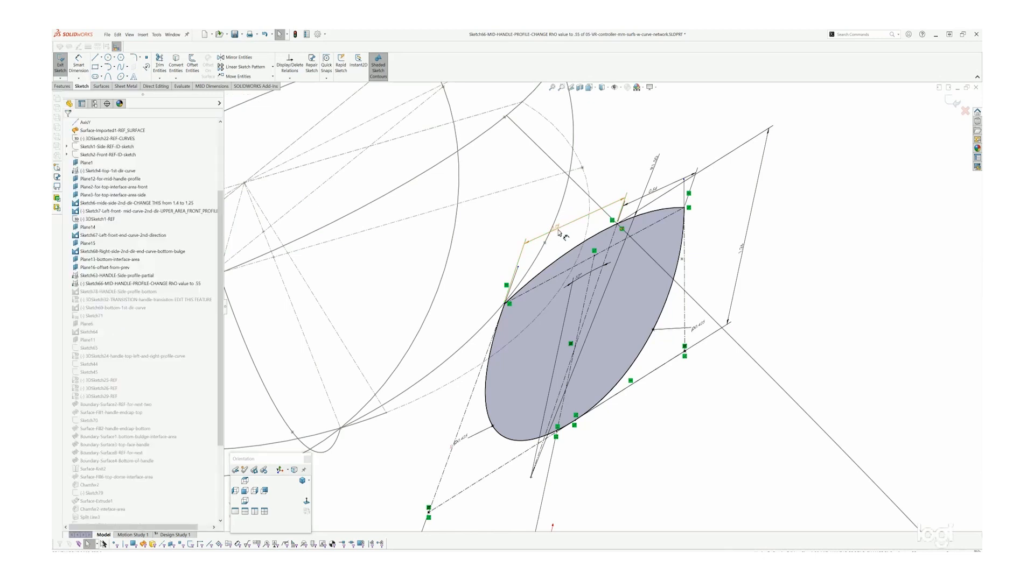
click(556, 230)
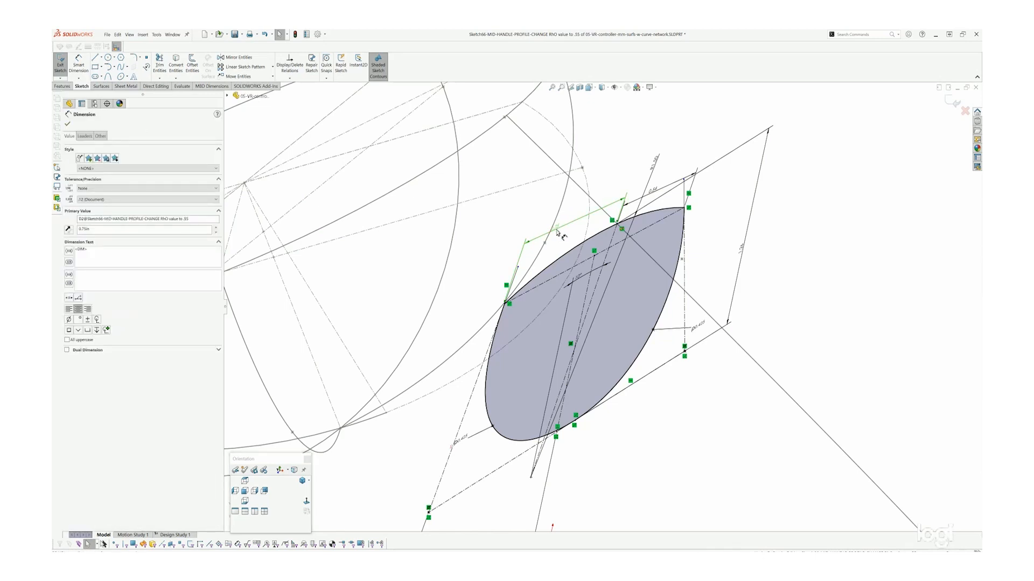
middle_drag(557, 233, 456, 178)
click(446, 205)
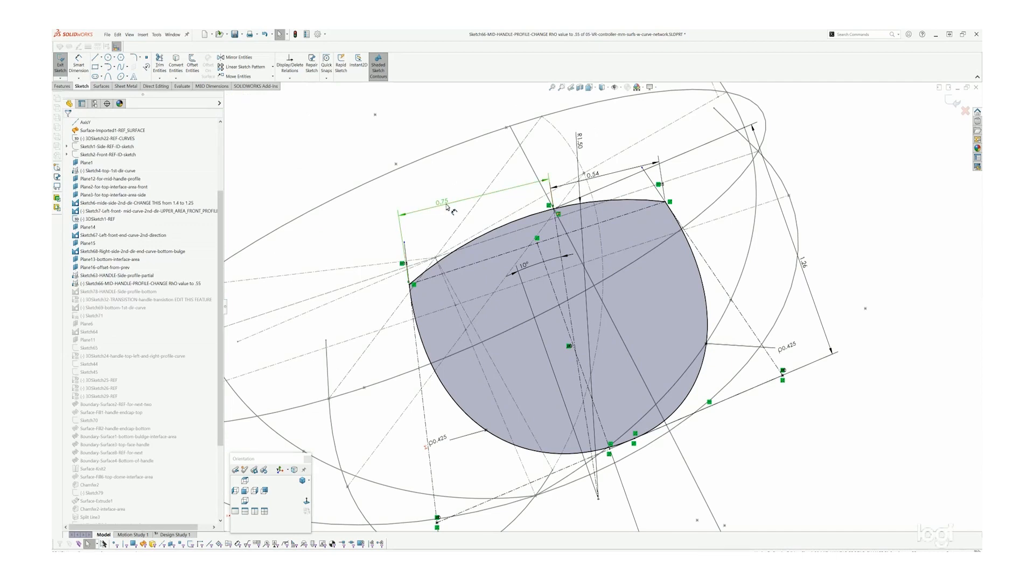
double_click(446, 205)
text(0.85)
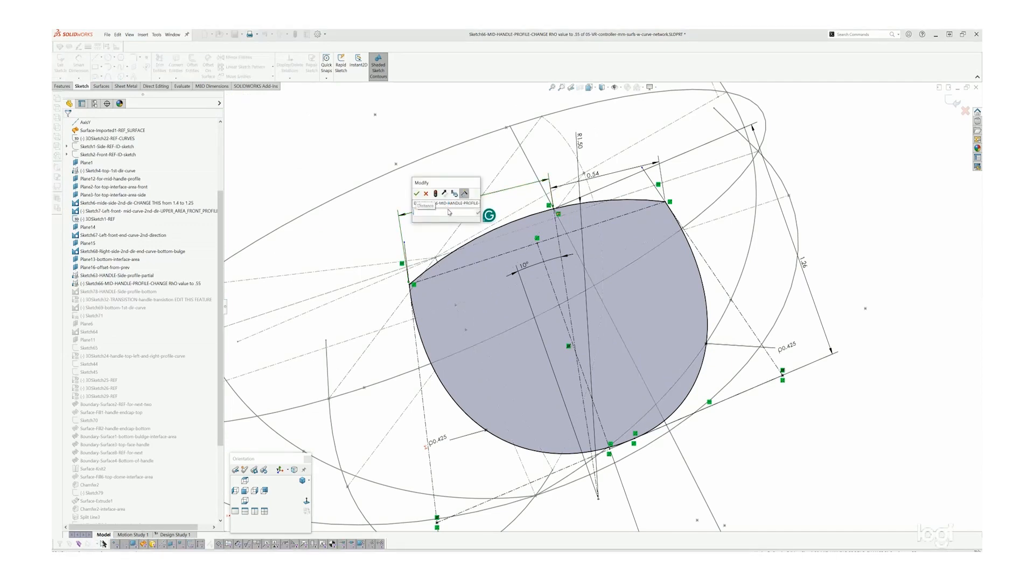
key(Return)
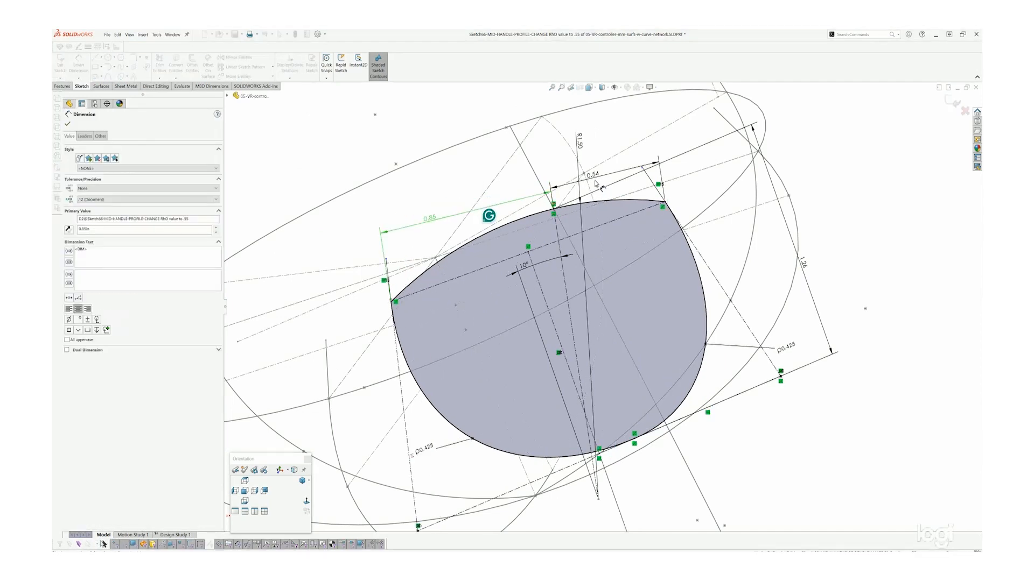
click(593, 174)
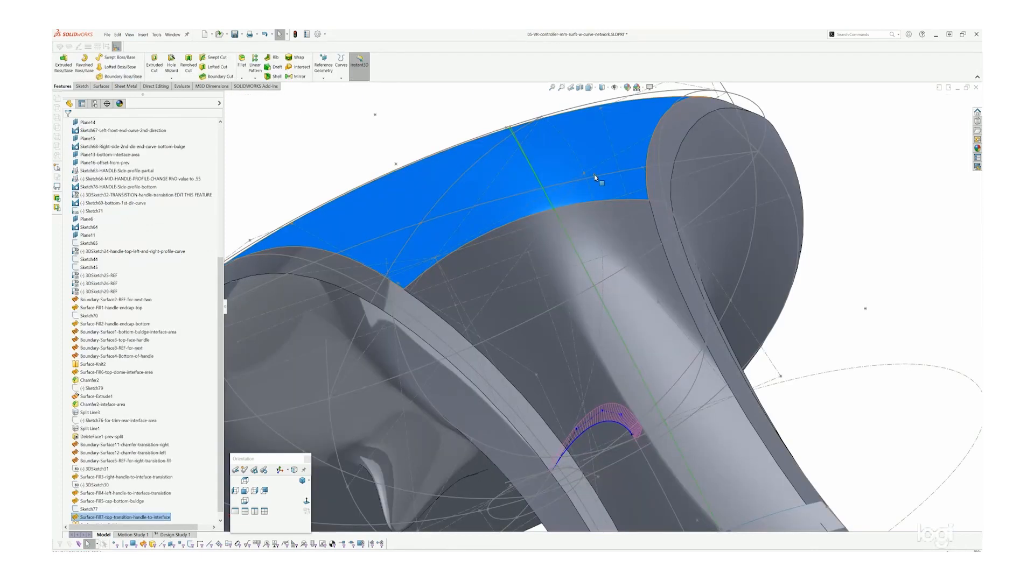
Step: Select the distorted left handle-to-interface transition fill surface and open its 3DSketch30 curve for editing
scroll(547, 333, up, 3)
middle_drag(547, 332, 525, 353)
click(498, 383)
scroll(497, 383, down, 3)
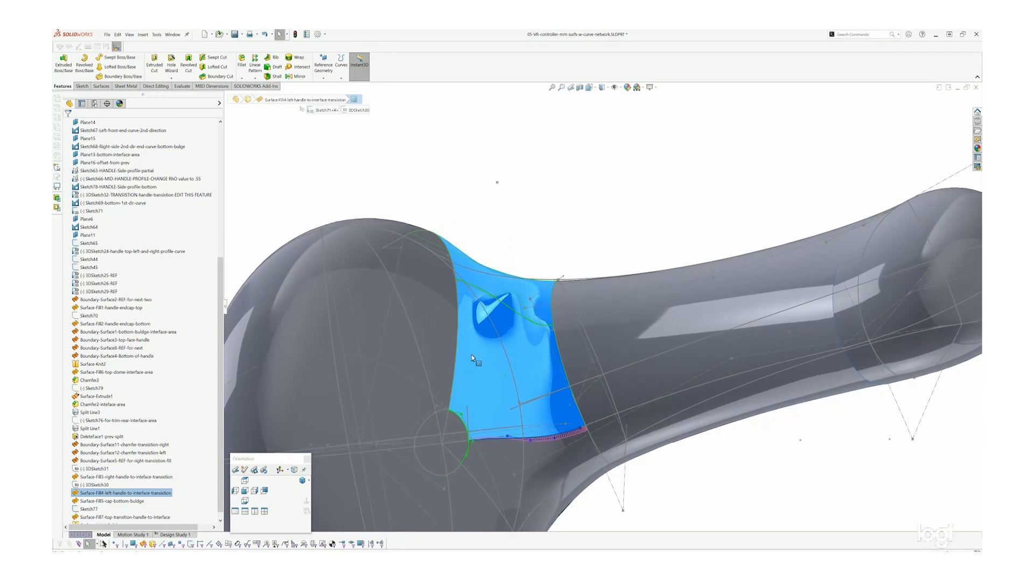
scroll(462, 322, down, 3)
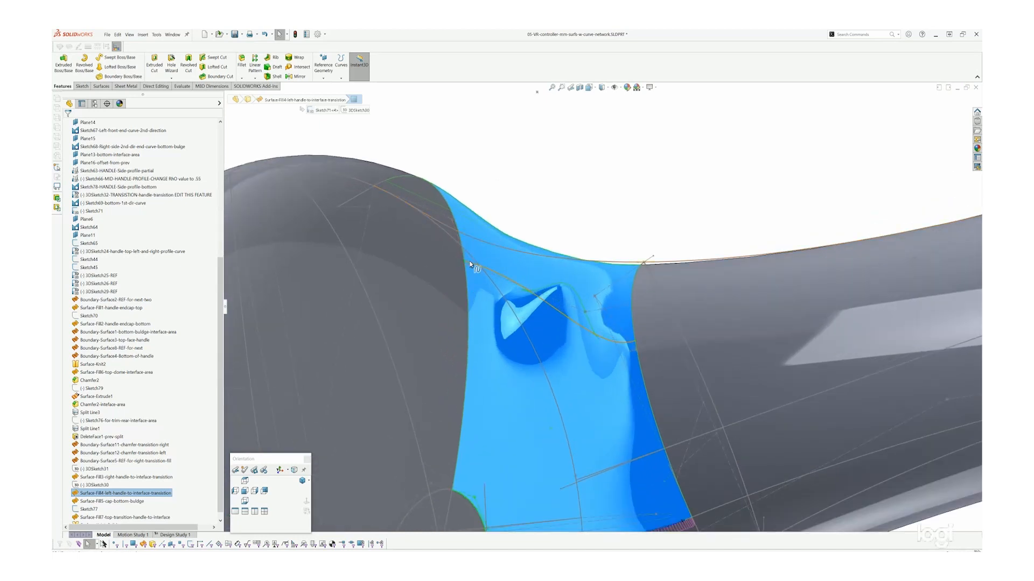
right_click(472, 264)
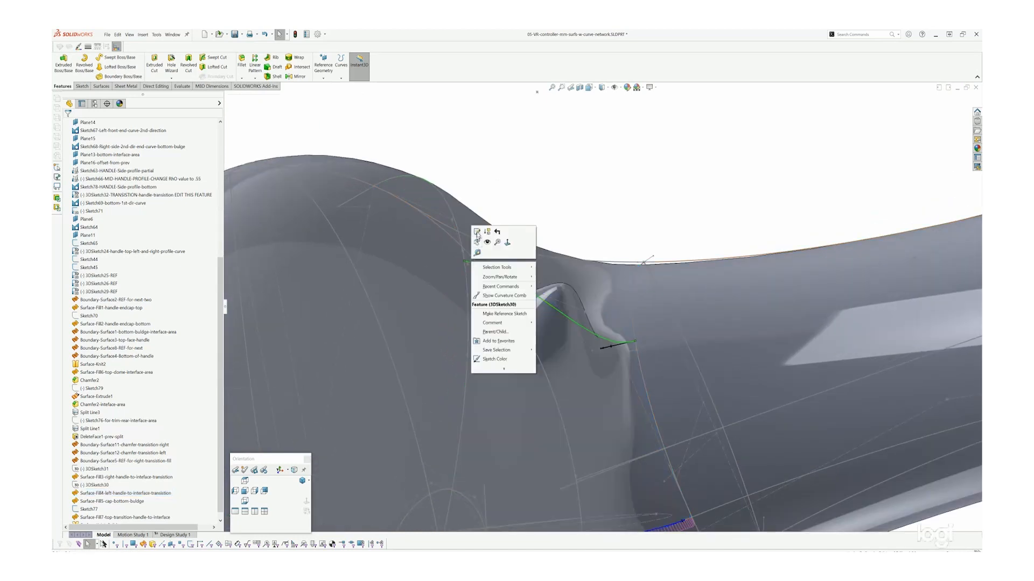
click(476, 236)
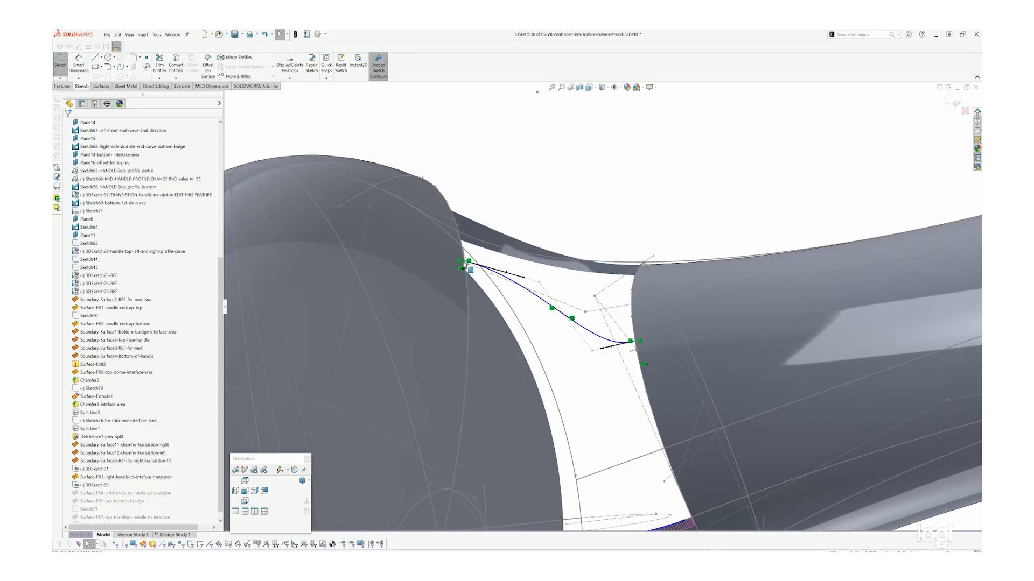
Step: Slide the bulge-side end point of the 3DSketch30 spline along the bulge edge curve, away from the chamfer strip, and exit the sketch
drag(464, 264, 469, 322)
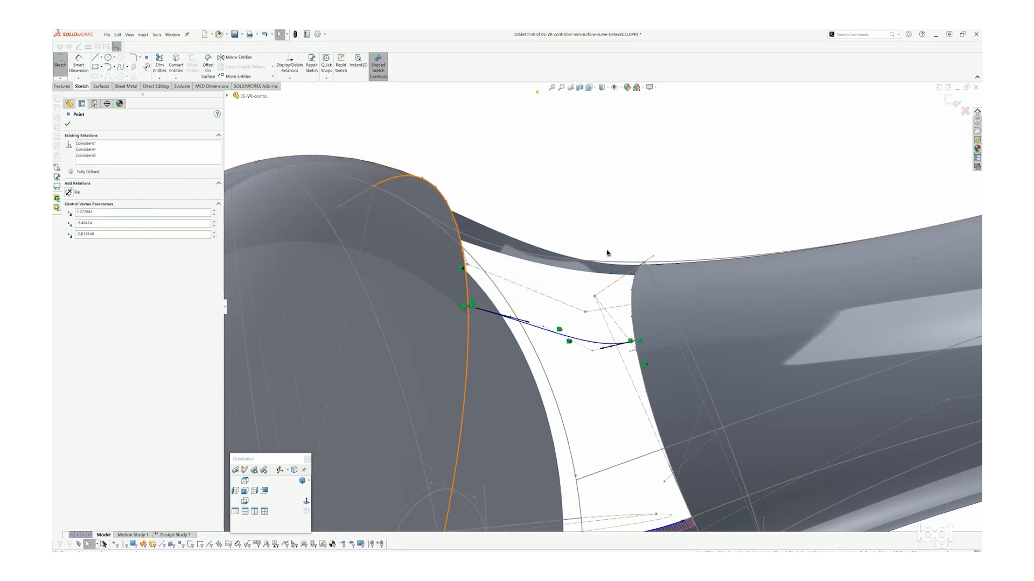
mouse_move(607, 253)
middle_down()
mouse_move(601, 165)
mouse_move(593, 250)
middle_up()
click(577, 247)
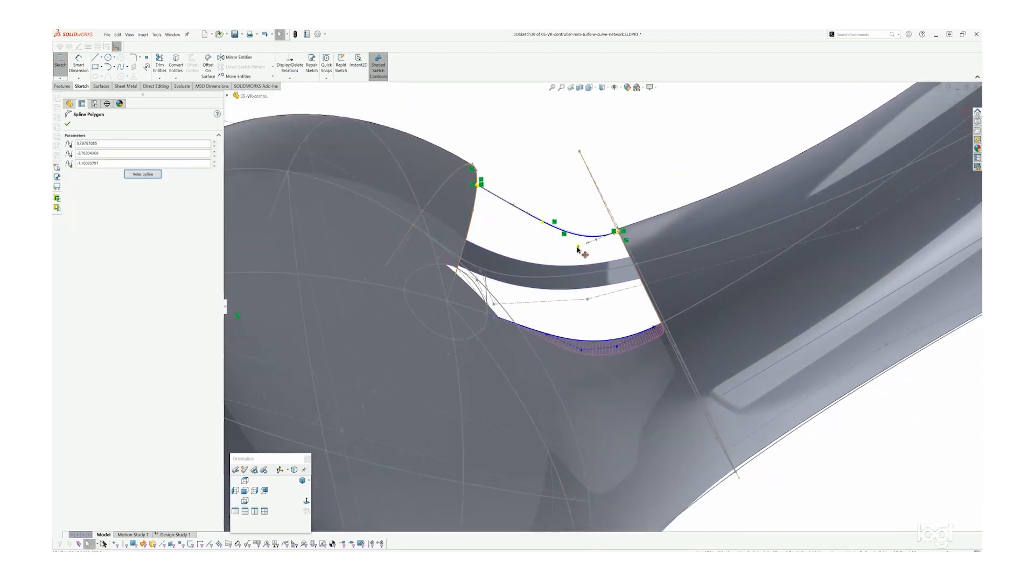
click(948, 101)
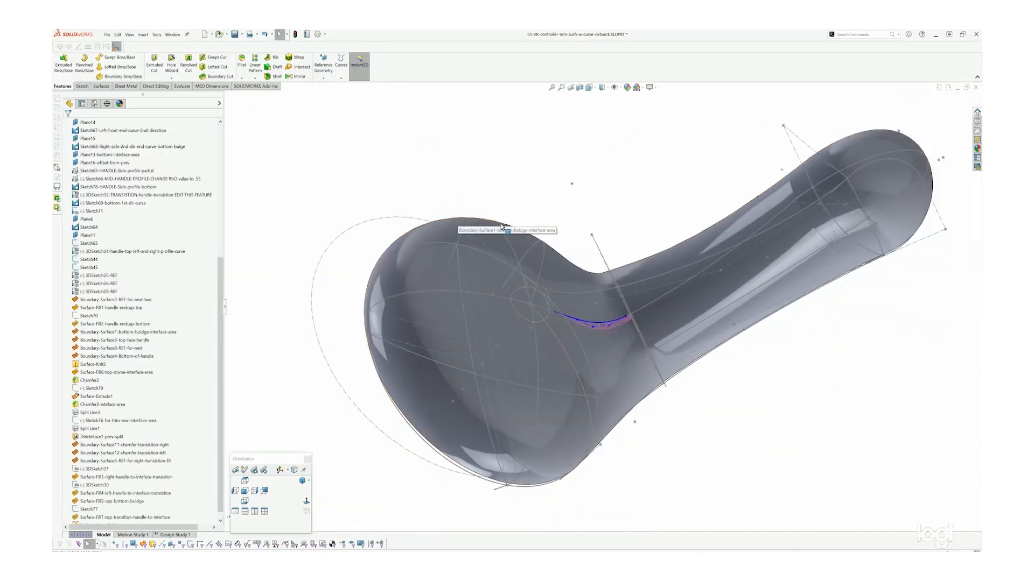
Step: Examine the rebuilt controller and its left handle transition from the side and up close
middle_drag(485, 331, 477, 453)
middle_drag(475, 507, 506, 500)
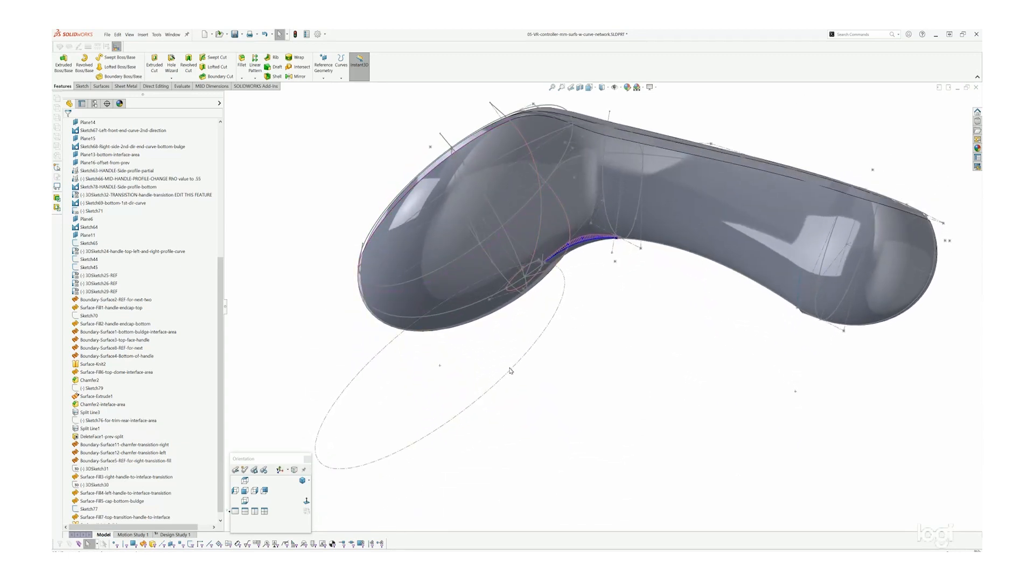
key(z)
key(z)
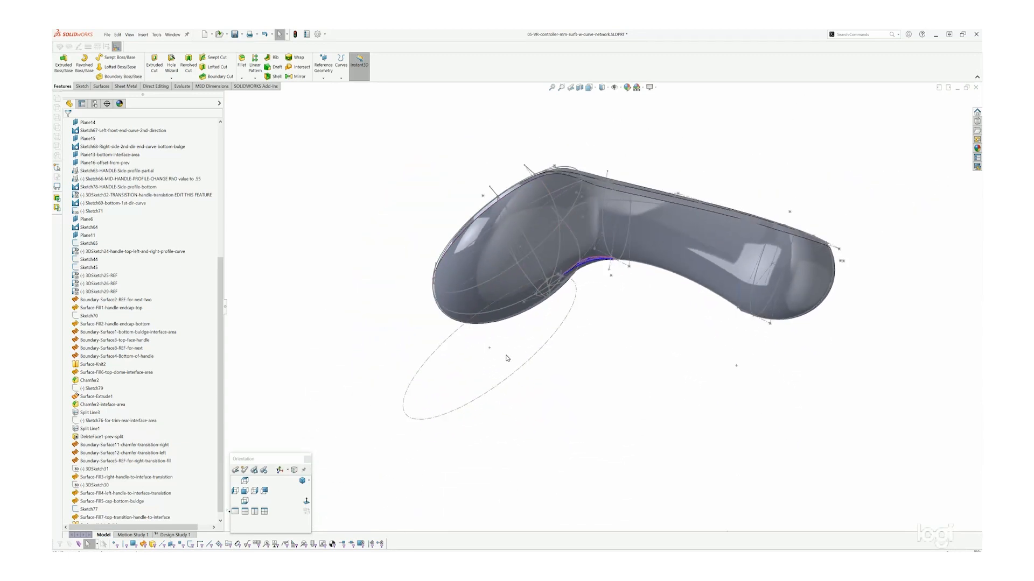
scroll(606, 202, down, 4)
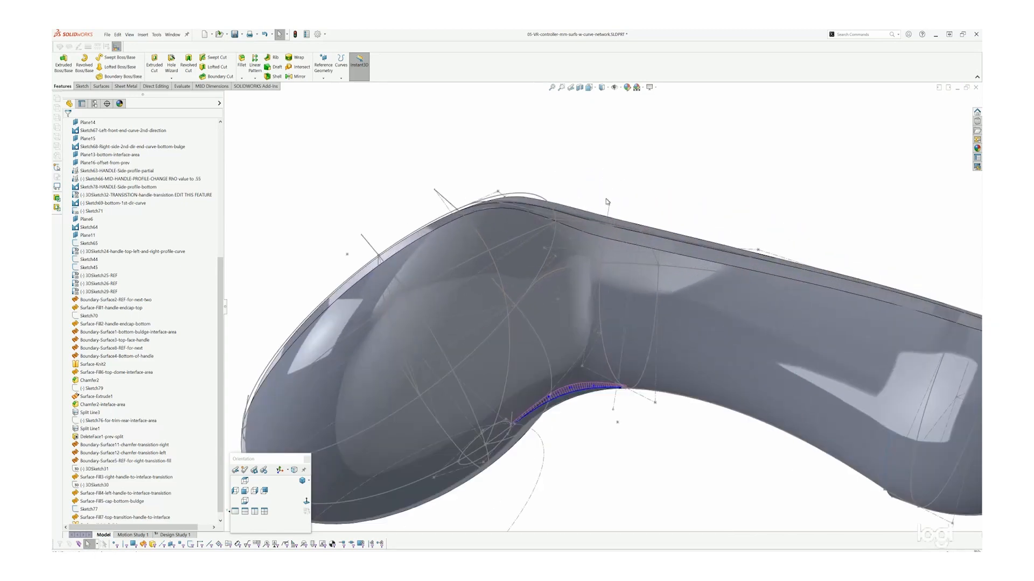
scroll(586, 278, down, 3)
middle_drag(563, 343, 543, 429)
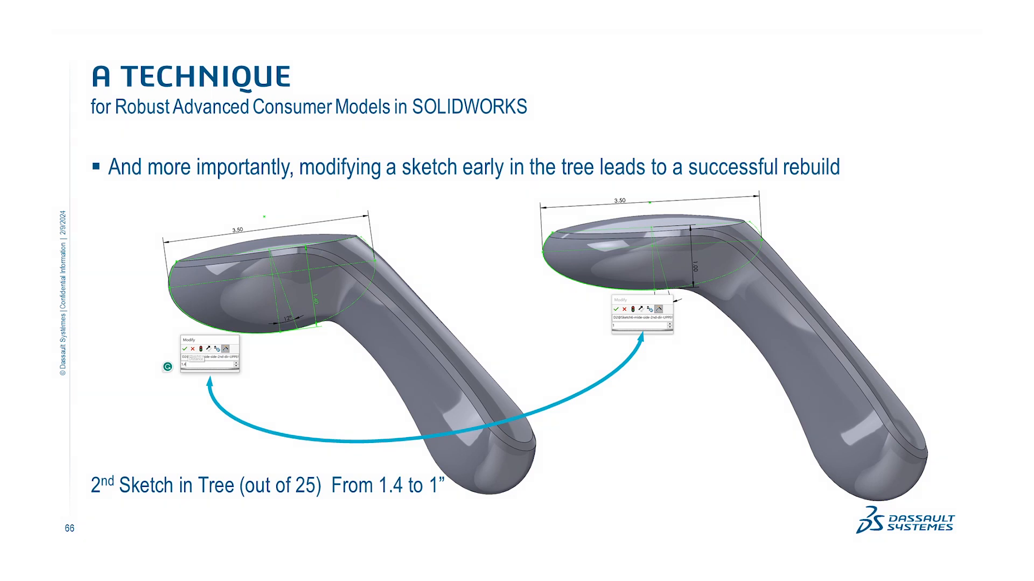
key(Right)
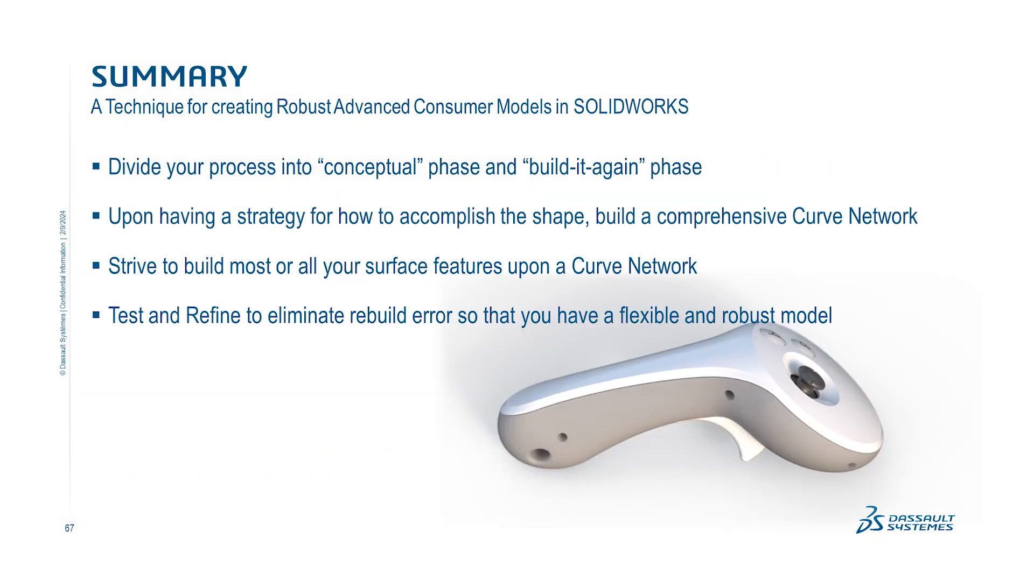